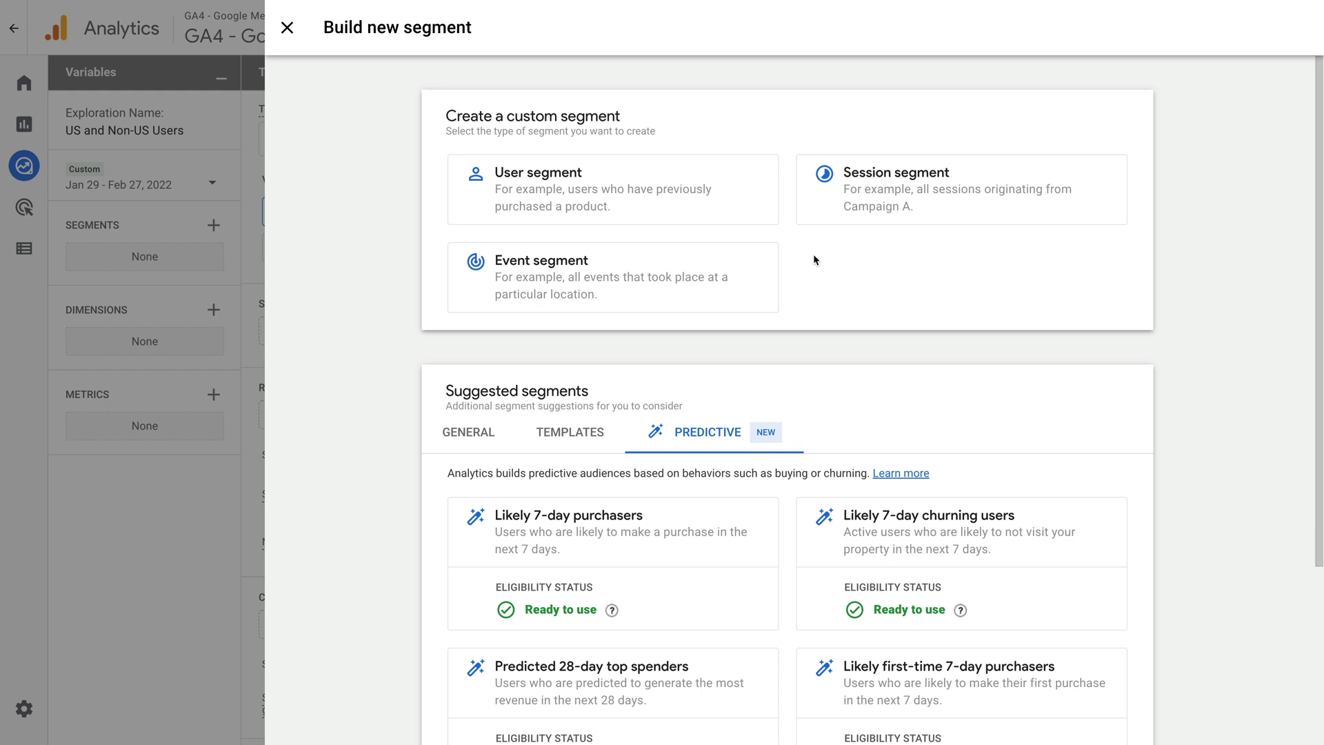
Start a user segment named 'US Users' with a Country ID condition.
{"action": "left_click", "coordinate": [614, 198]}
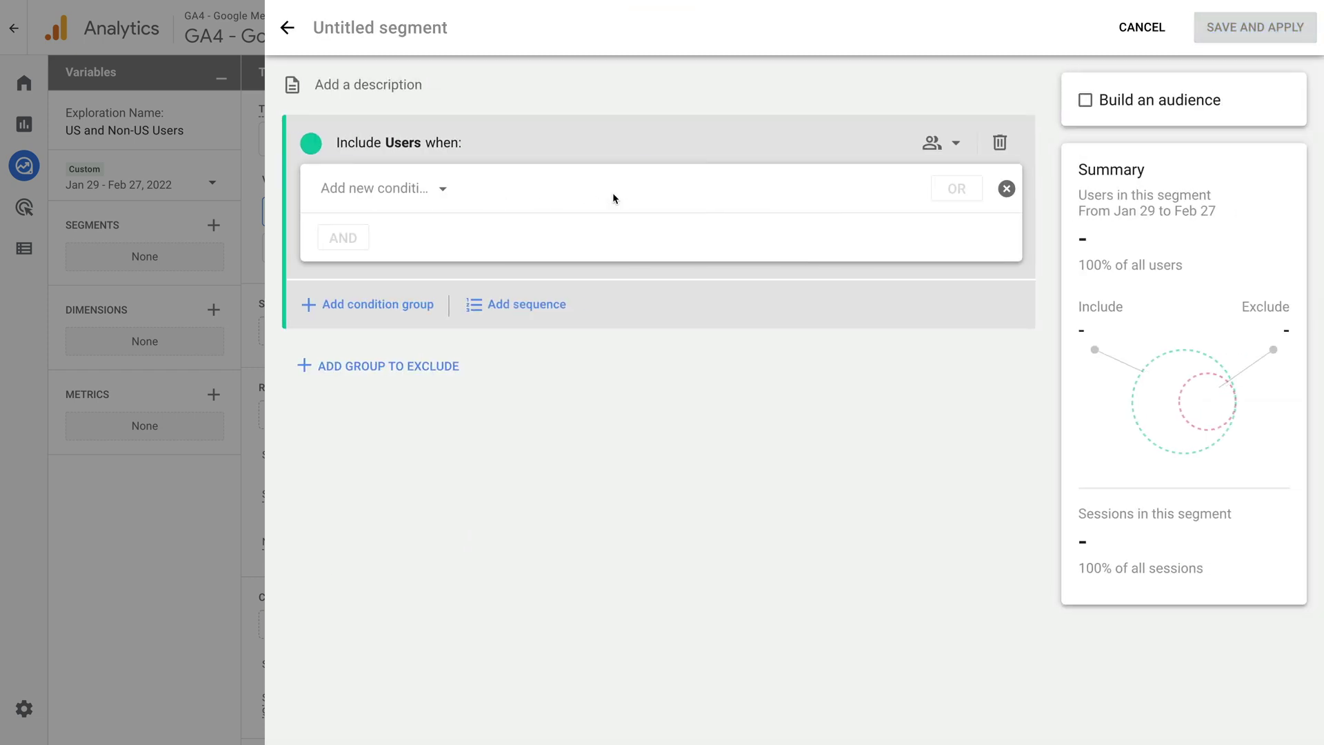
{"action": "left_click", "coordinate": [426, 37]}
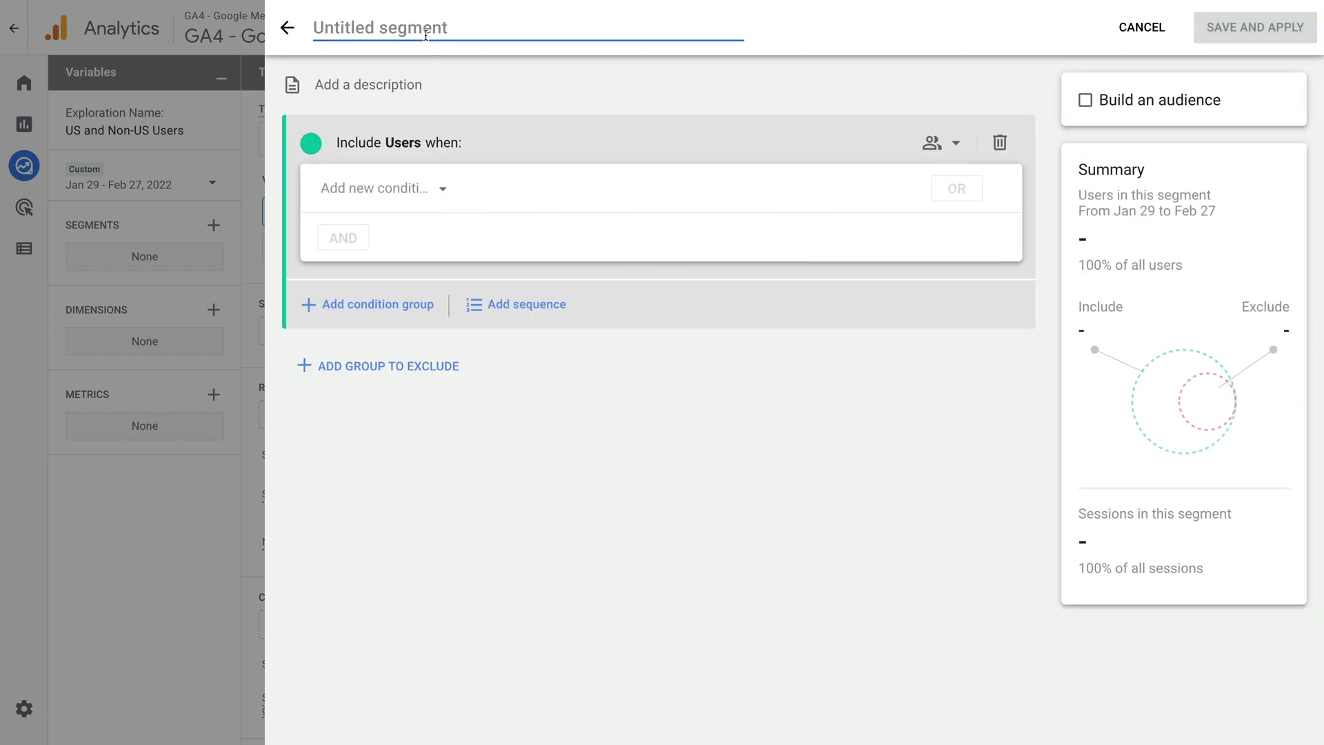
{"action": "type", "text": "US Users"}
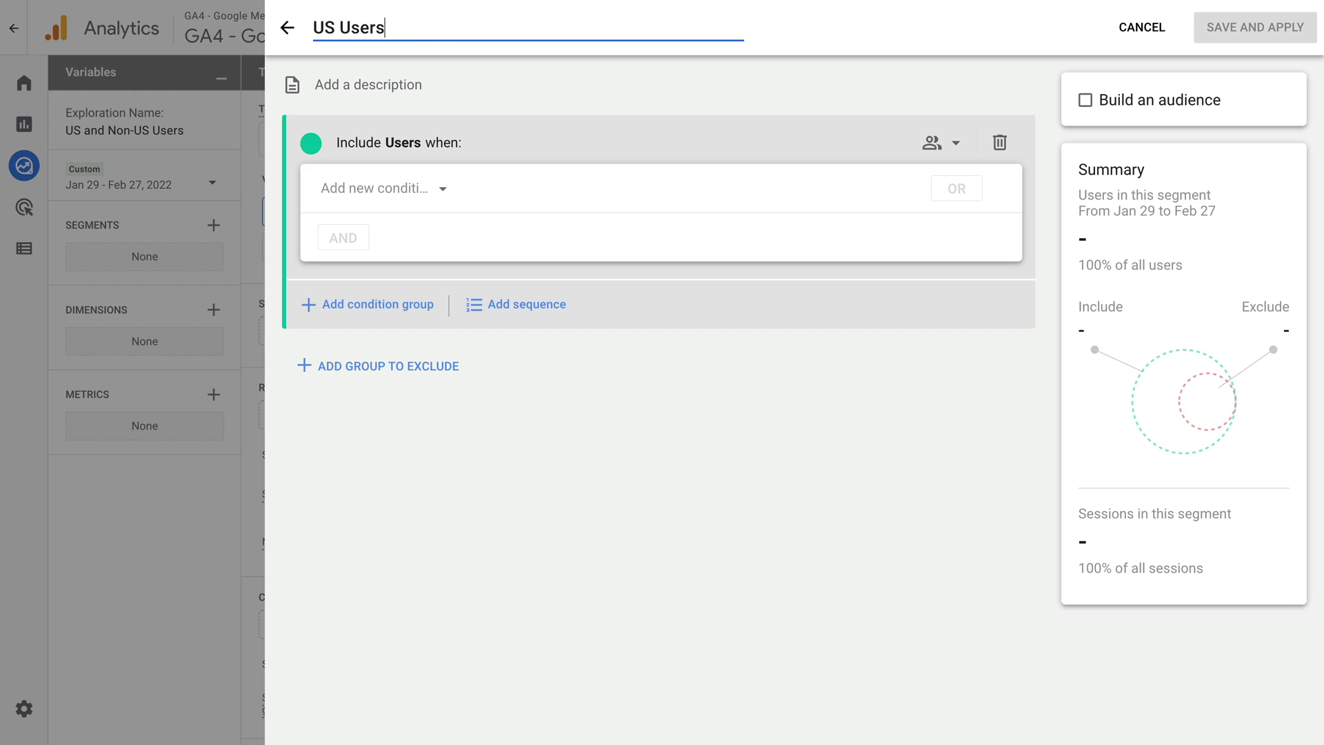
{"action": "left_click", "coordinate": [410, 193]}
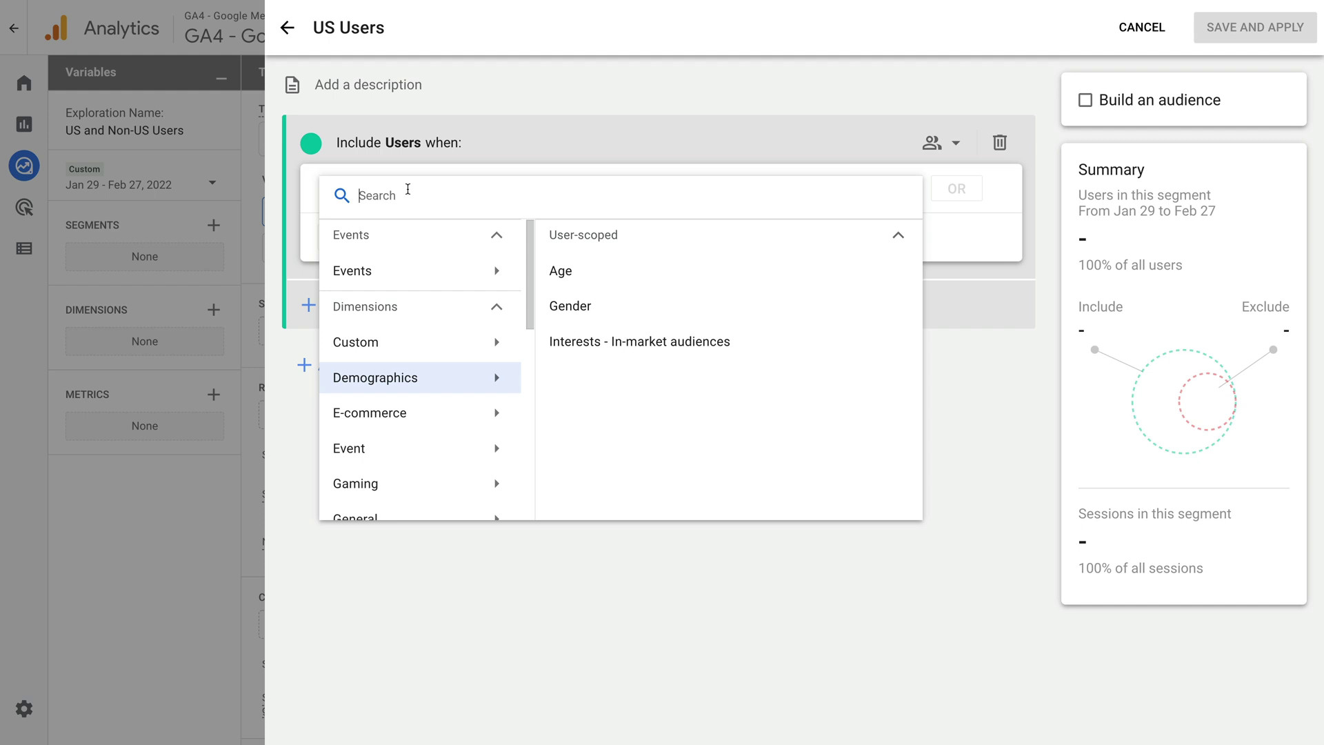
{"action": "type", "text": "count"}
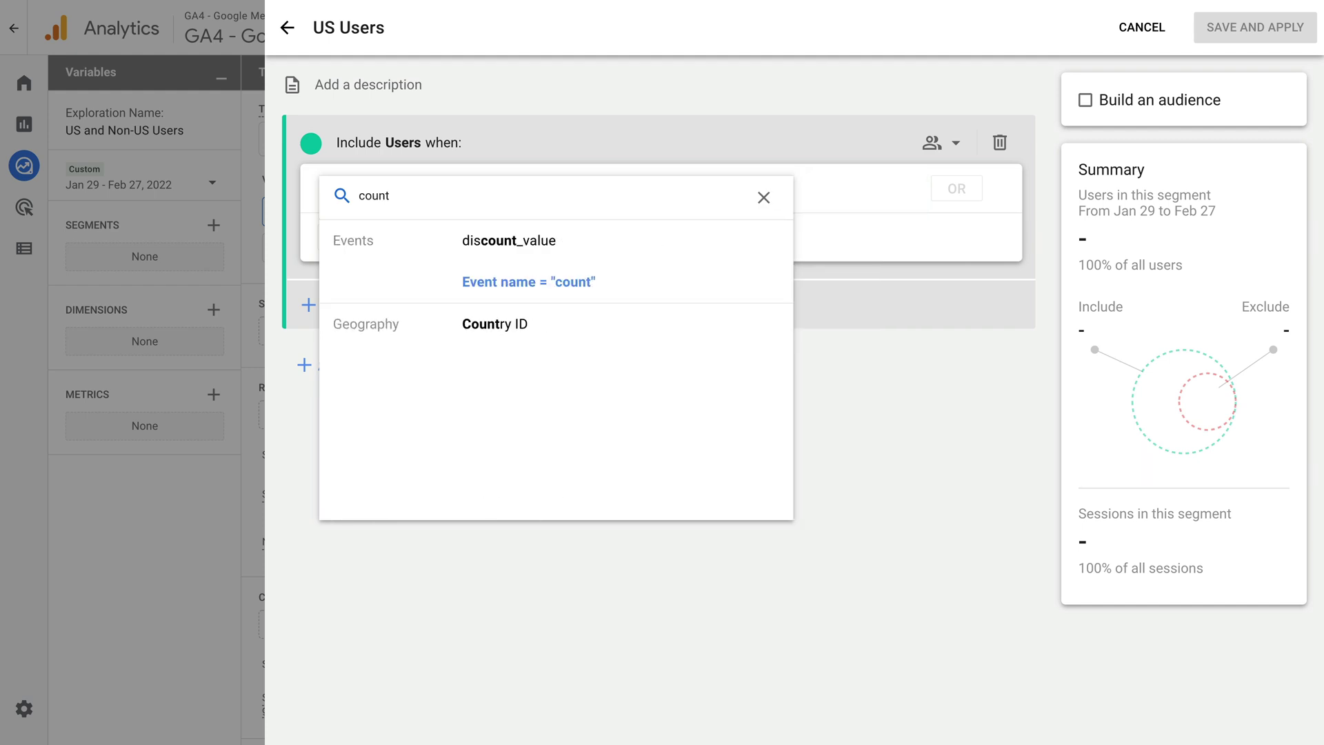
{"action": "left_click", "coordinate": [524, 324]}
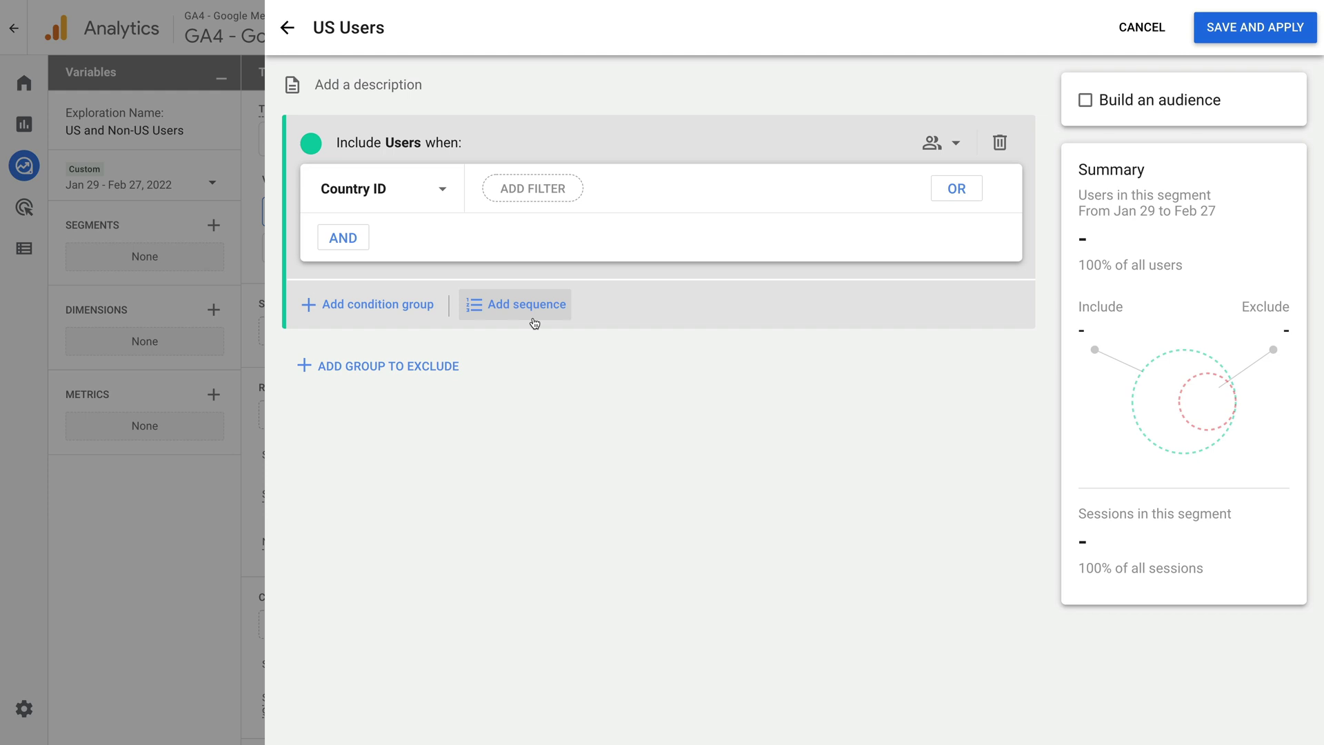
Make Country ID exactly match US and save the segment into the exploration.
{"action": "left_click", "coordinate": [552, 195]}
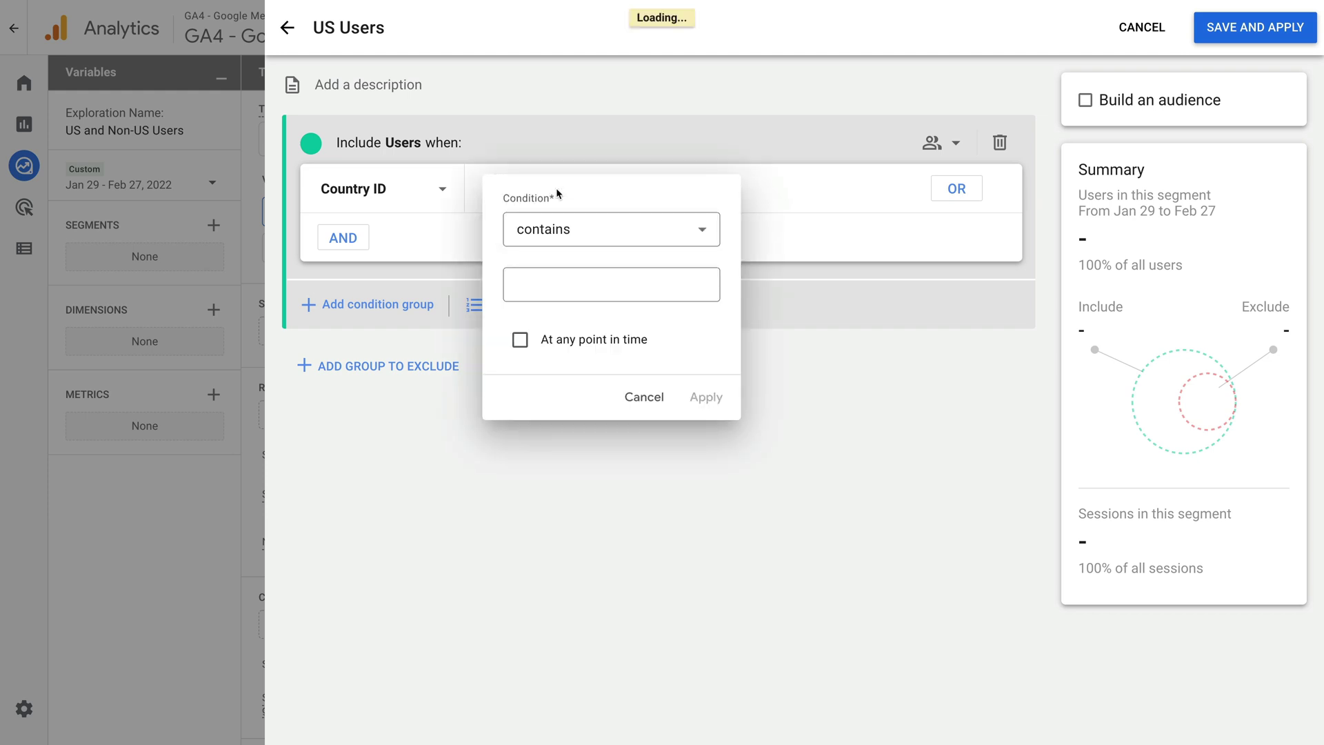
{"action": "left_click", "coordinate": [586, 229]}
{"action": "scroll", "coordinate": [634, 375], "scroll_direction": "down", "scroll_amount": 1}
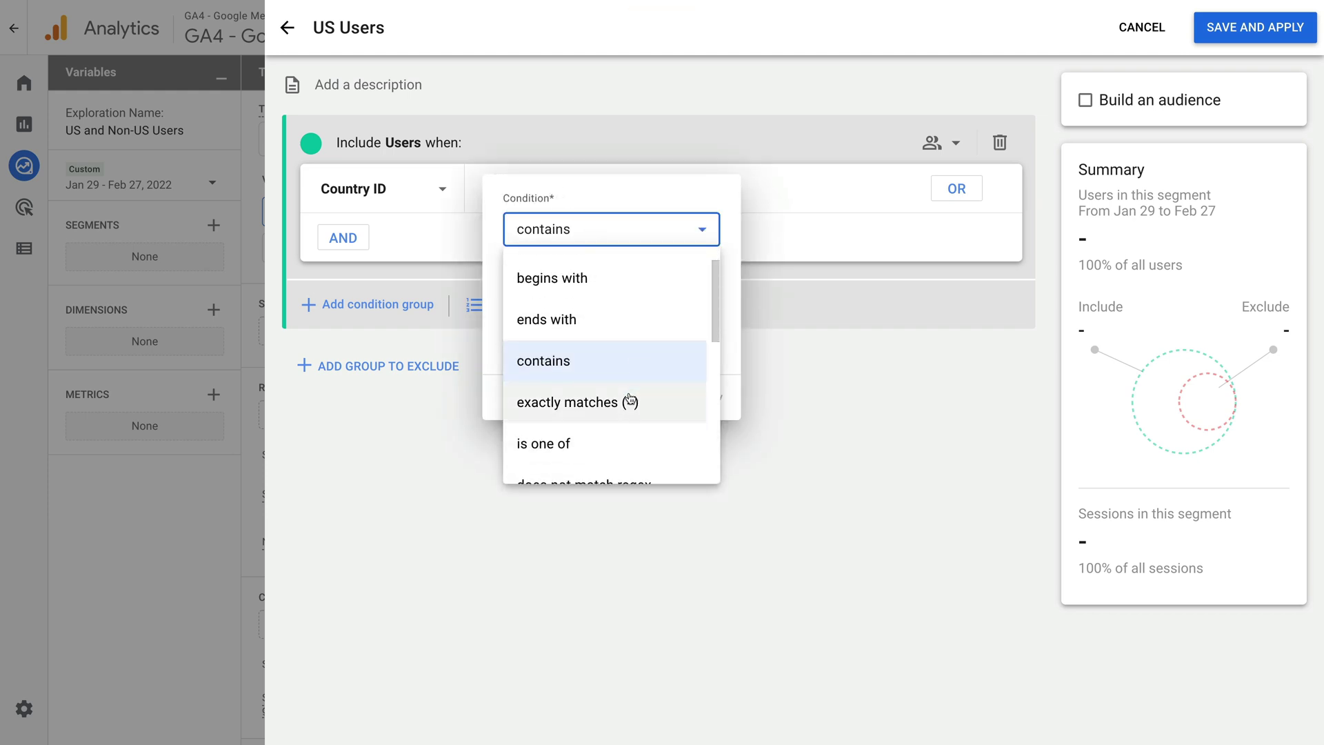
{"action": "left_click", "coordinate": [624, 400]}
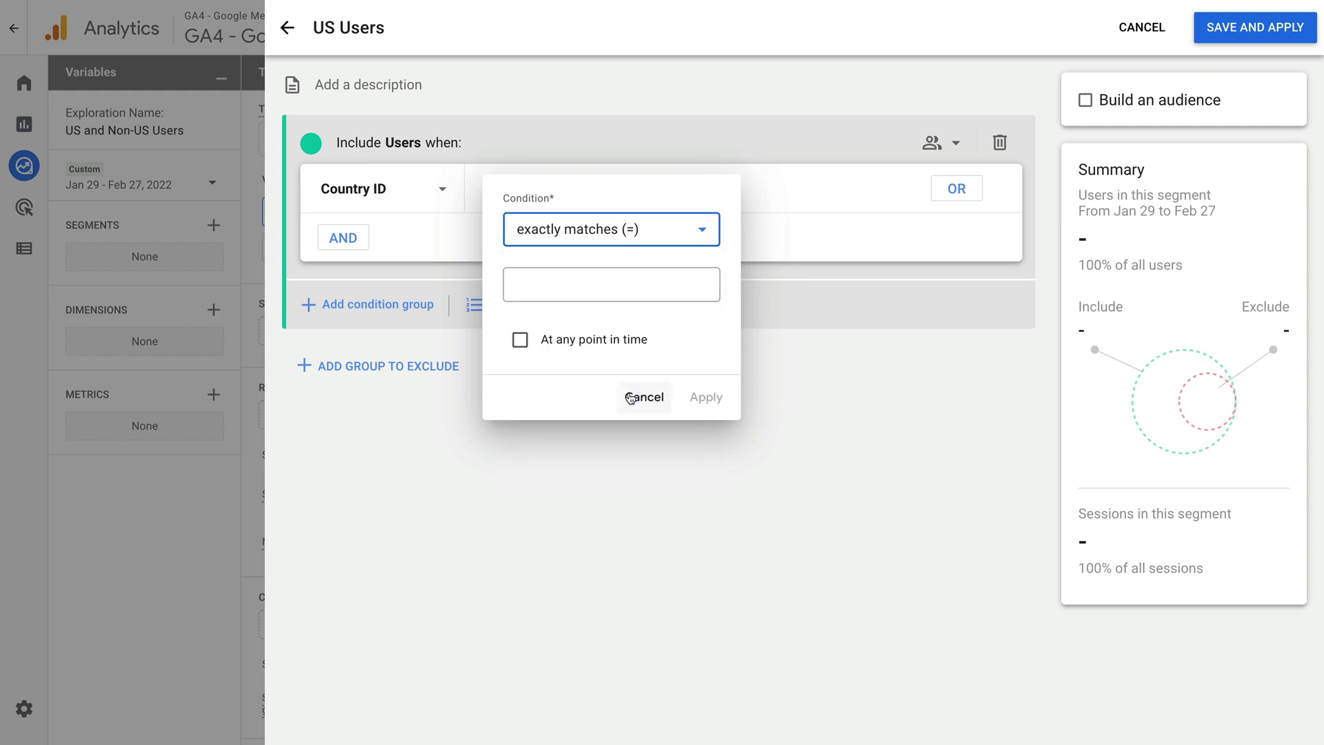
{"action": "left_click", "coordinate": [586, 284]}
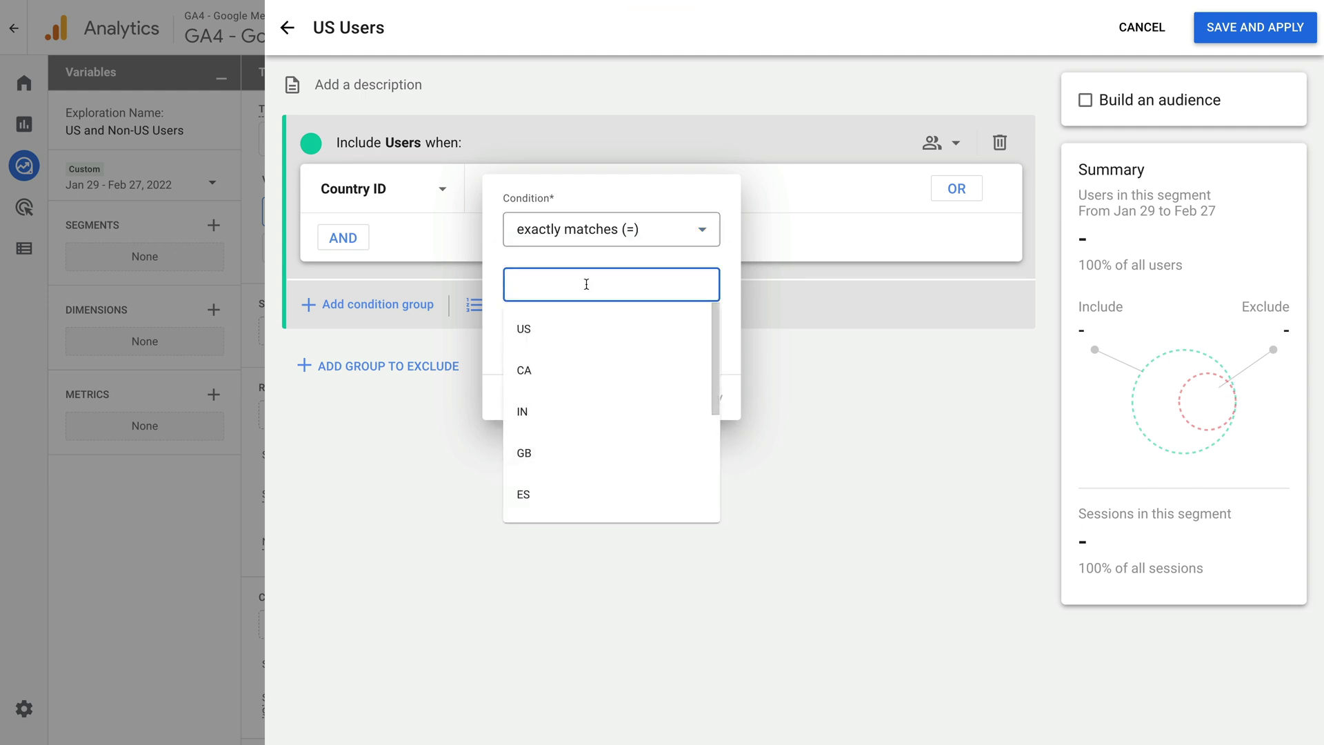
{"action": "type", "text": "US"}
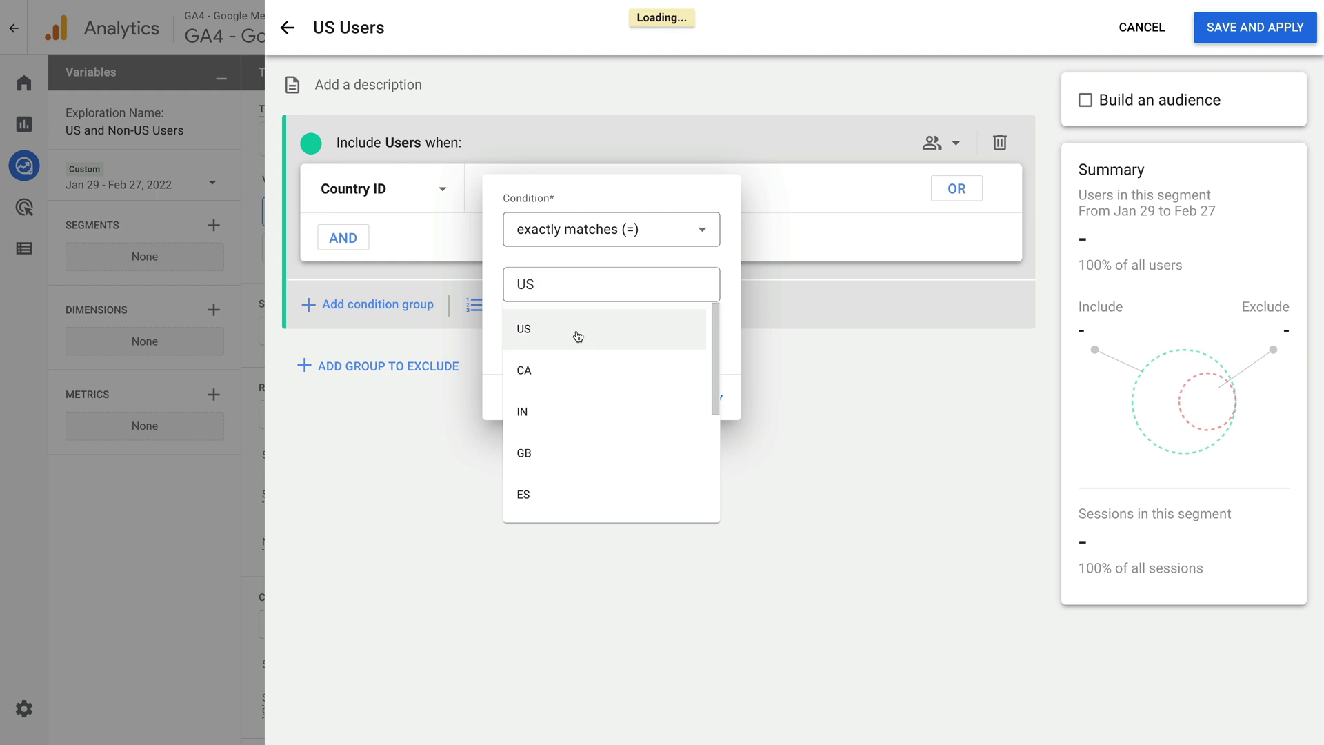
{"action": "left_click", "coordinate": [577, 332]}
{"action": "left_click", "coordinate": [707, 395]}
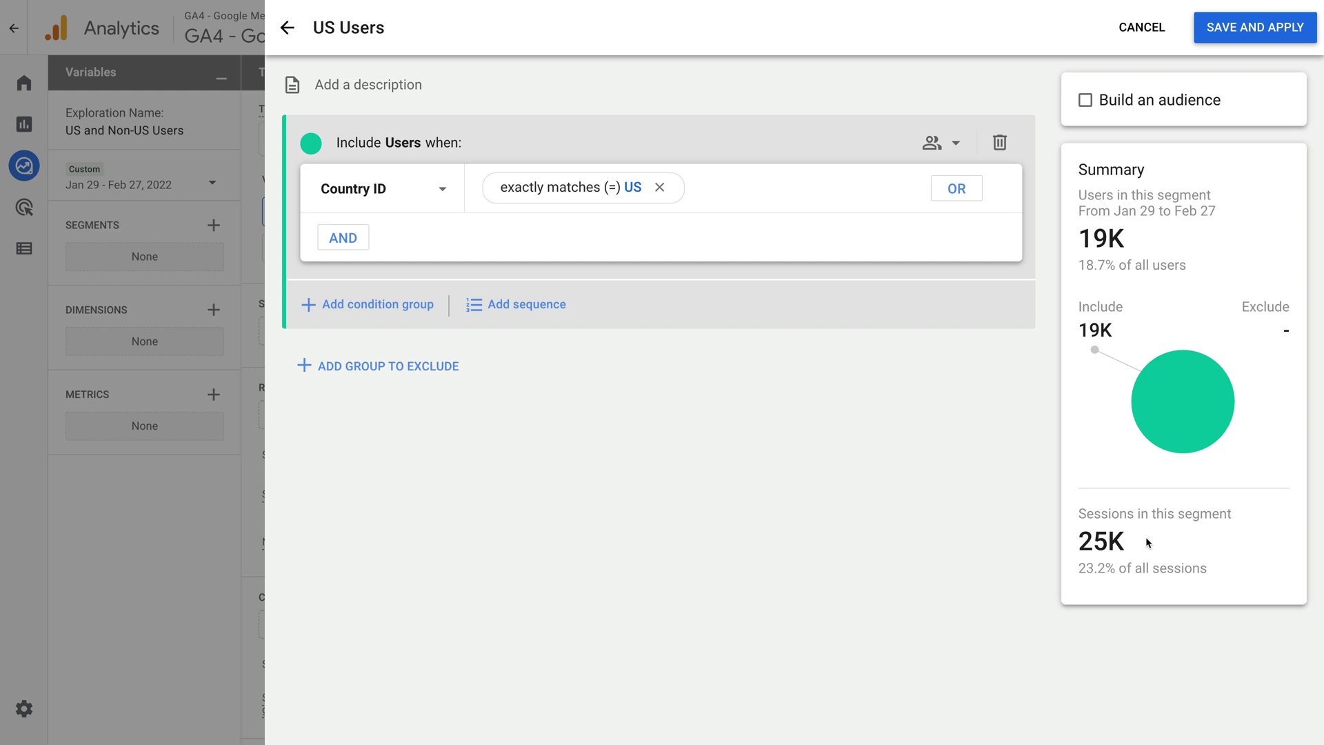
{"action": "left_click", "coordinate": [1248, 35]}
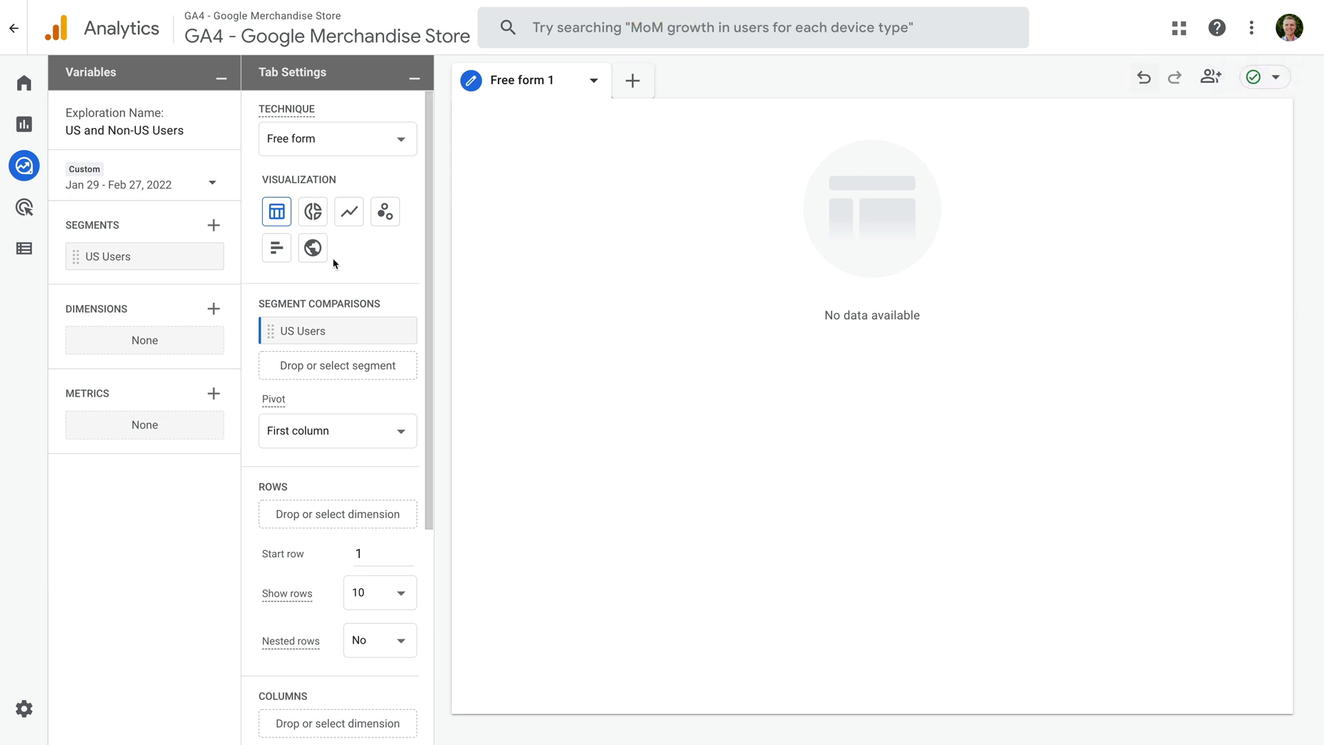
Start another user segment named 'Non-US Users' with a Country ID condition.
{"action": "left_click", "coordinate": [215, 226]}
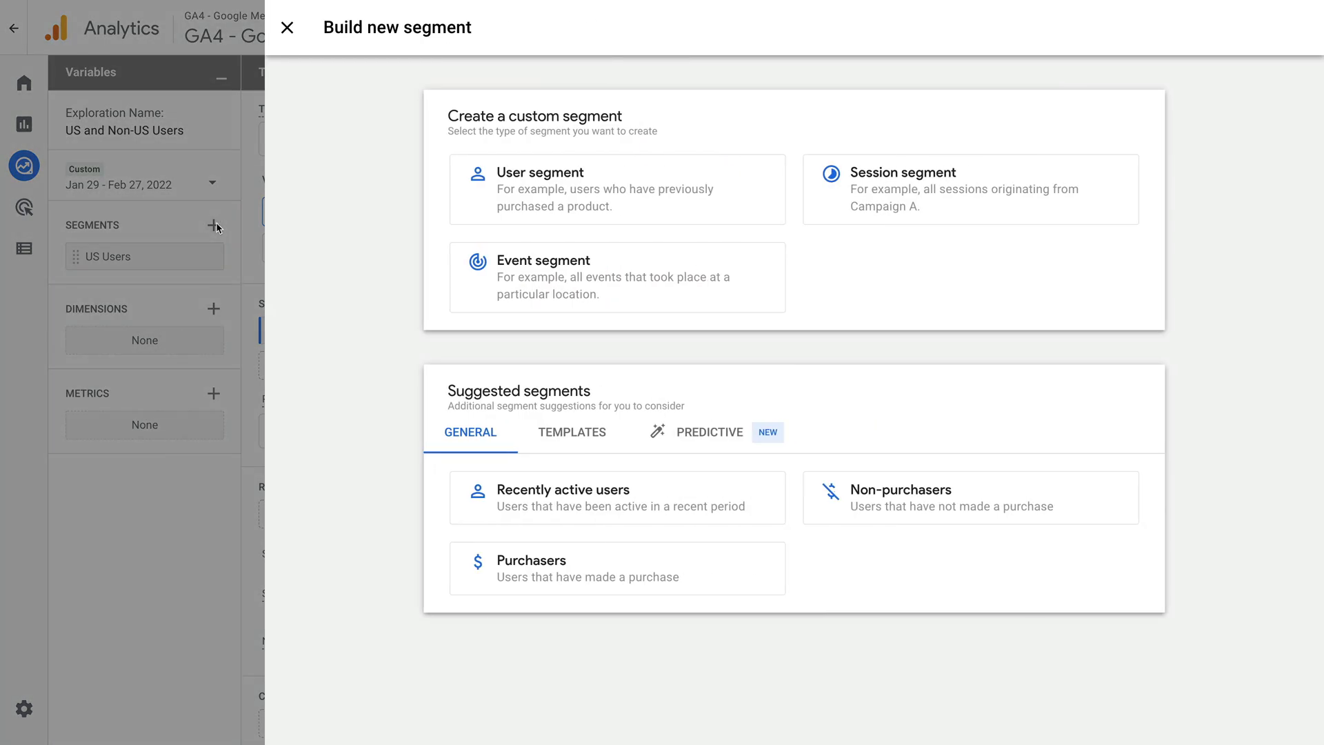
{"action": "left_click", "coordinate": [659, 213]}
{"action": "left_click", "coordinate": [381, 27]}
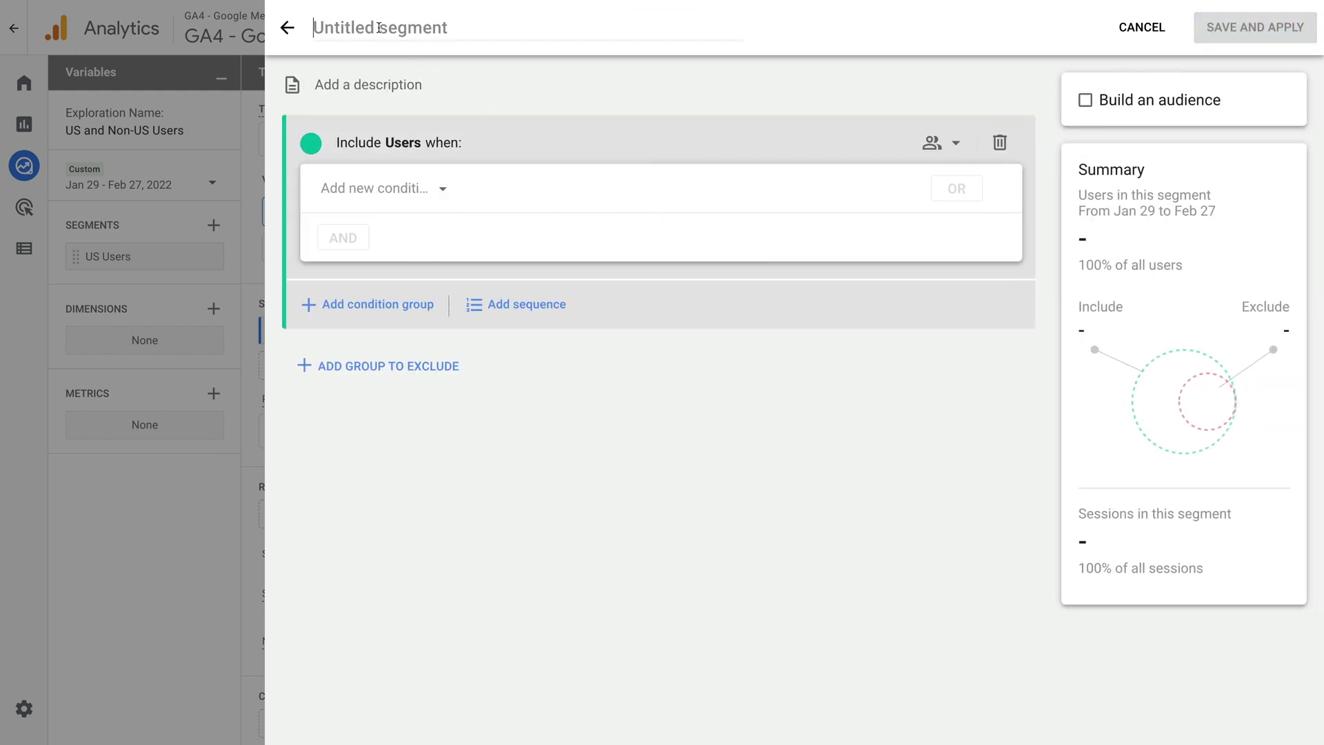
{"action": "type", "text": "Non-US Users"}
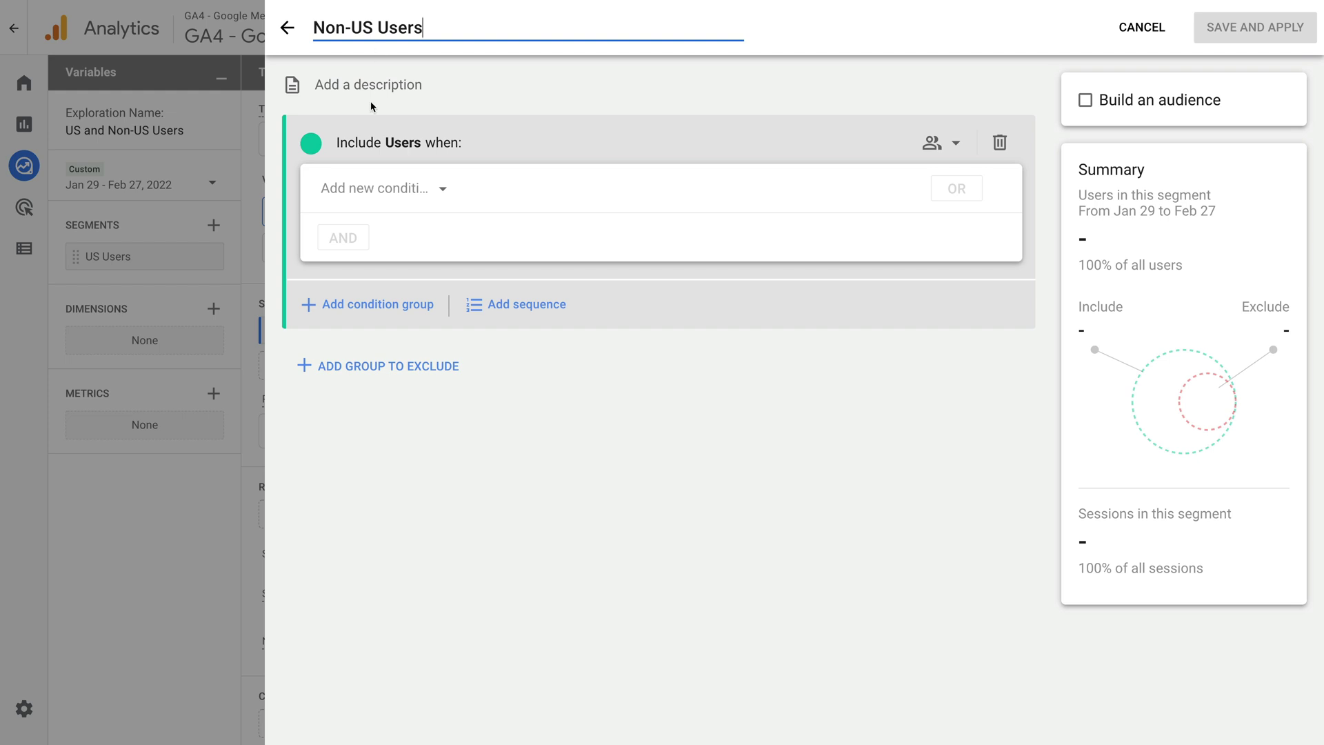
{"action": "left_click", "coordinate": [379, 189]}
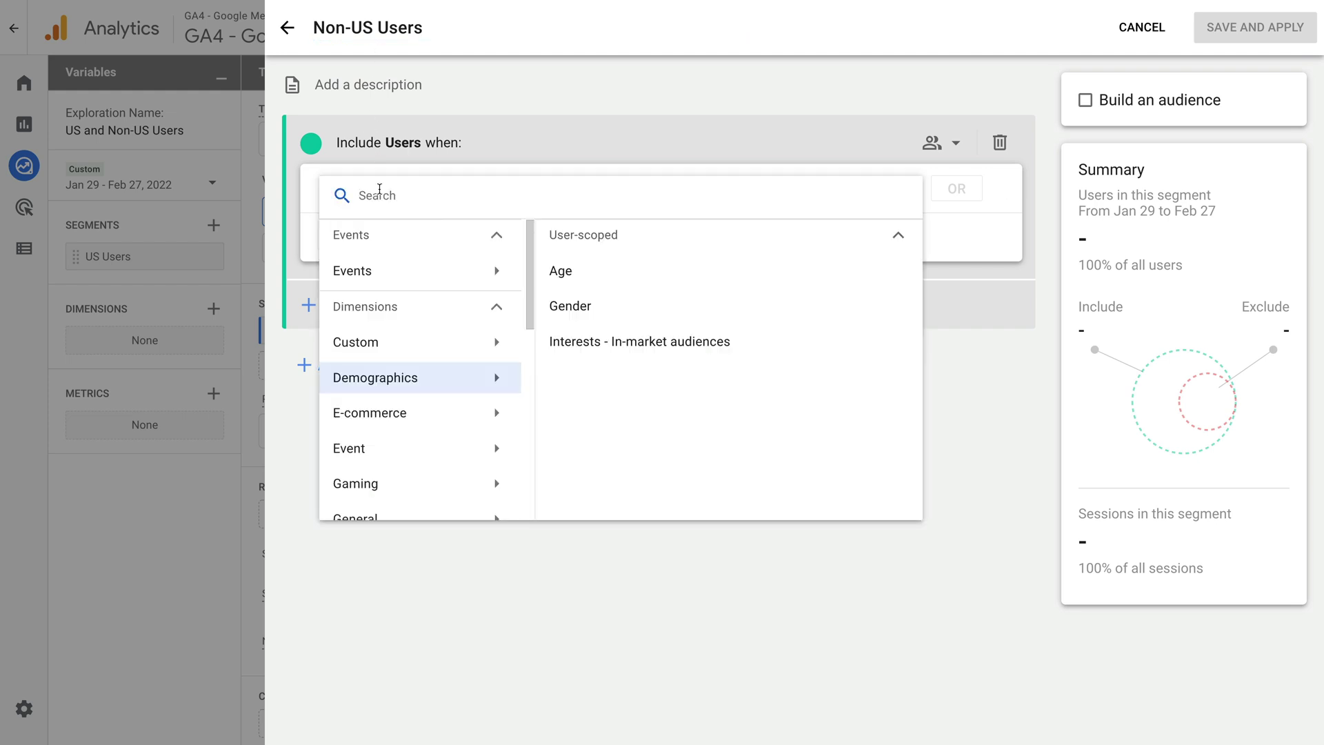
{"action": "type", "text": "country"}
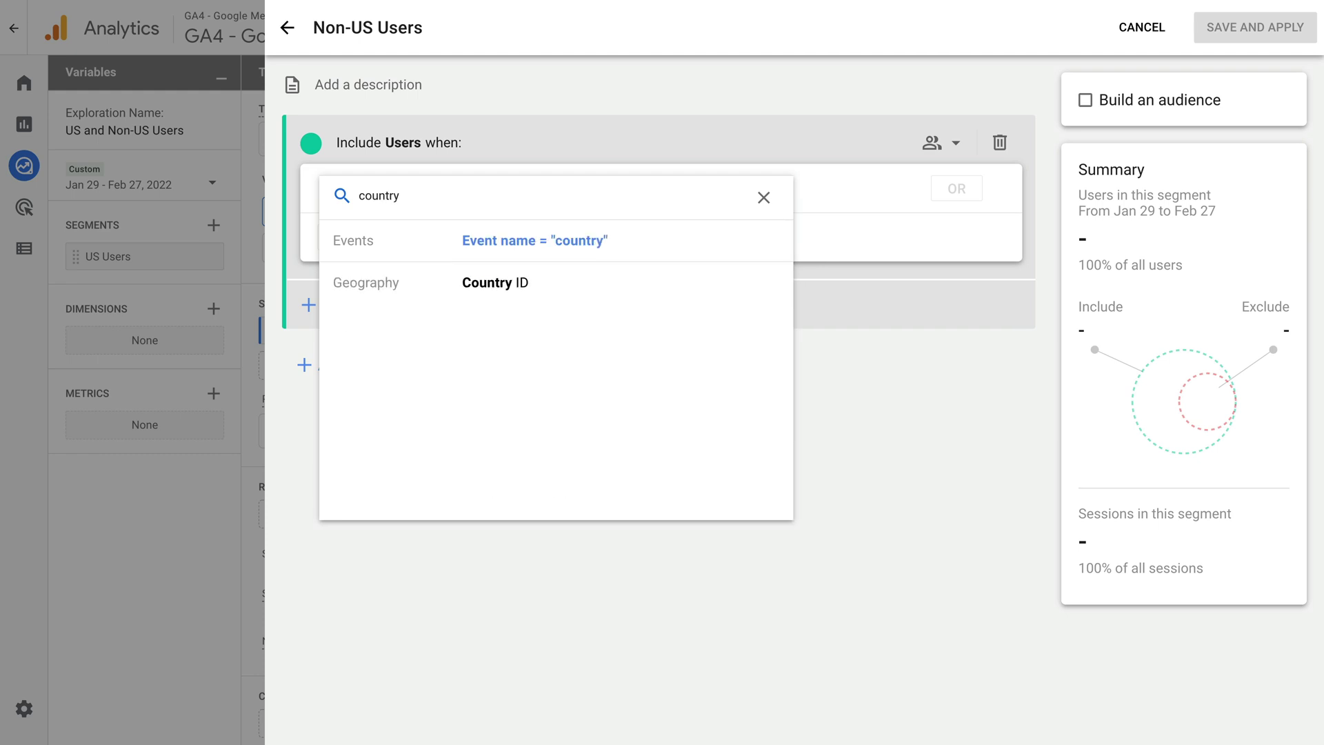
{"action": "left_click", "coordinate": [465, 285]}
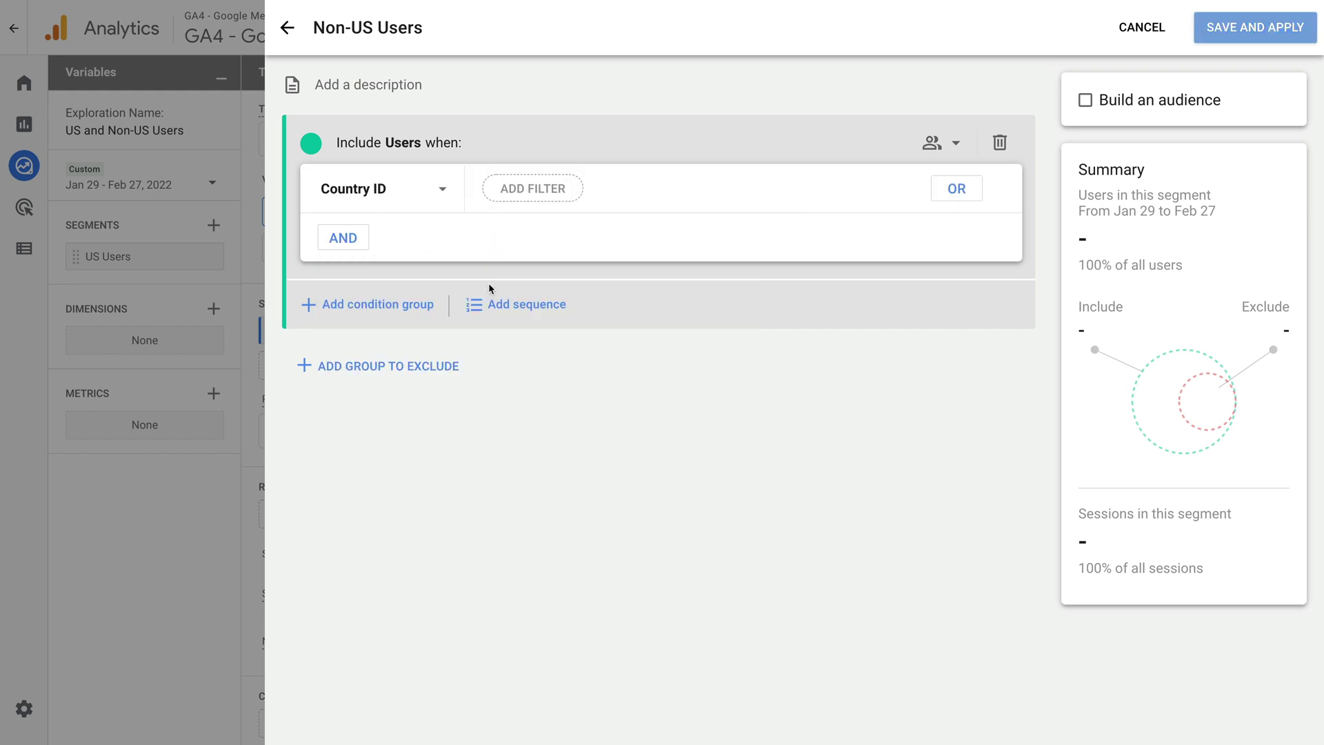
Set Country ID to does not exactly match US and save the segment.
{"action": "left_click", "coordinate": [542, 196]}
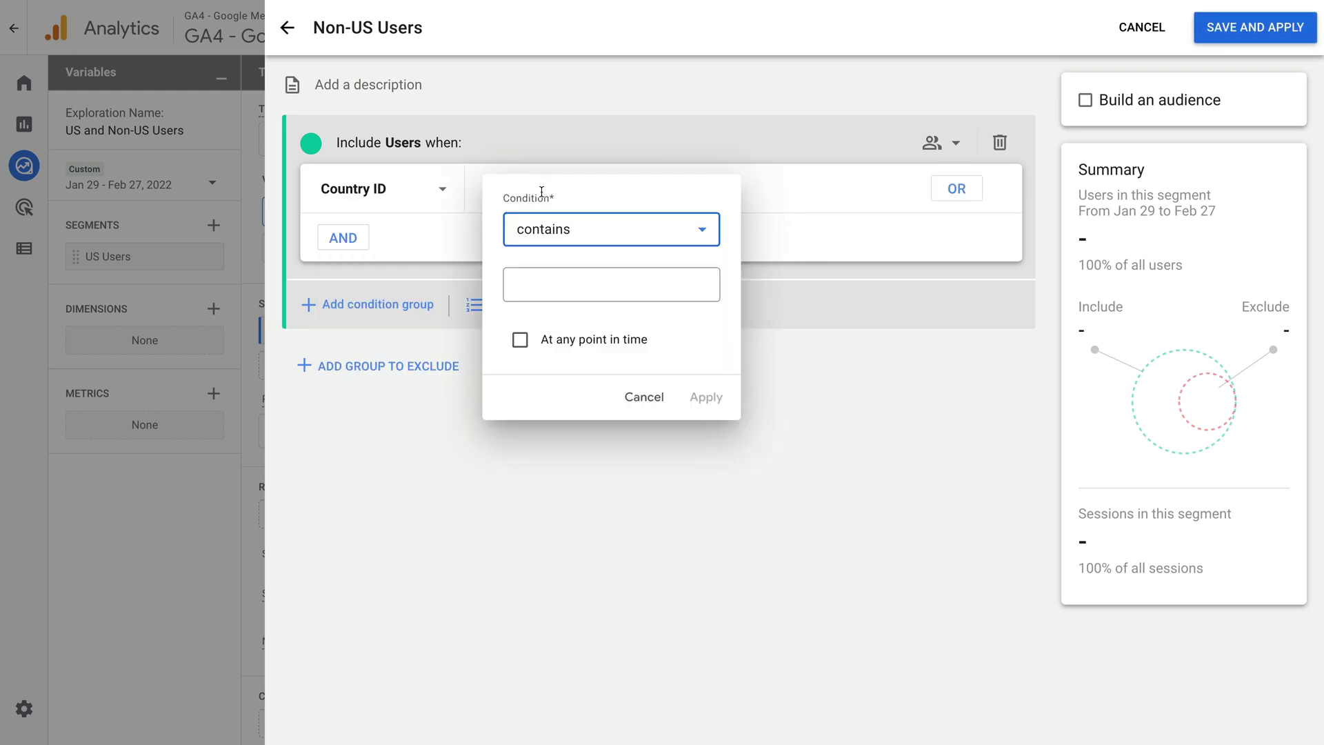
{"action": "left_click", "coordinate": [597, 235]}
{"action": "scroll", "coordinate": [600, 289], "scroll_direction": "down", "scroll_amount": 1}
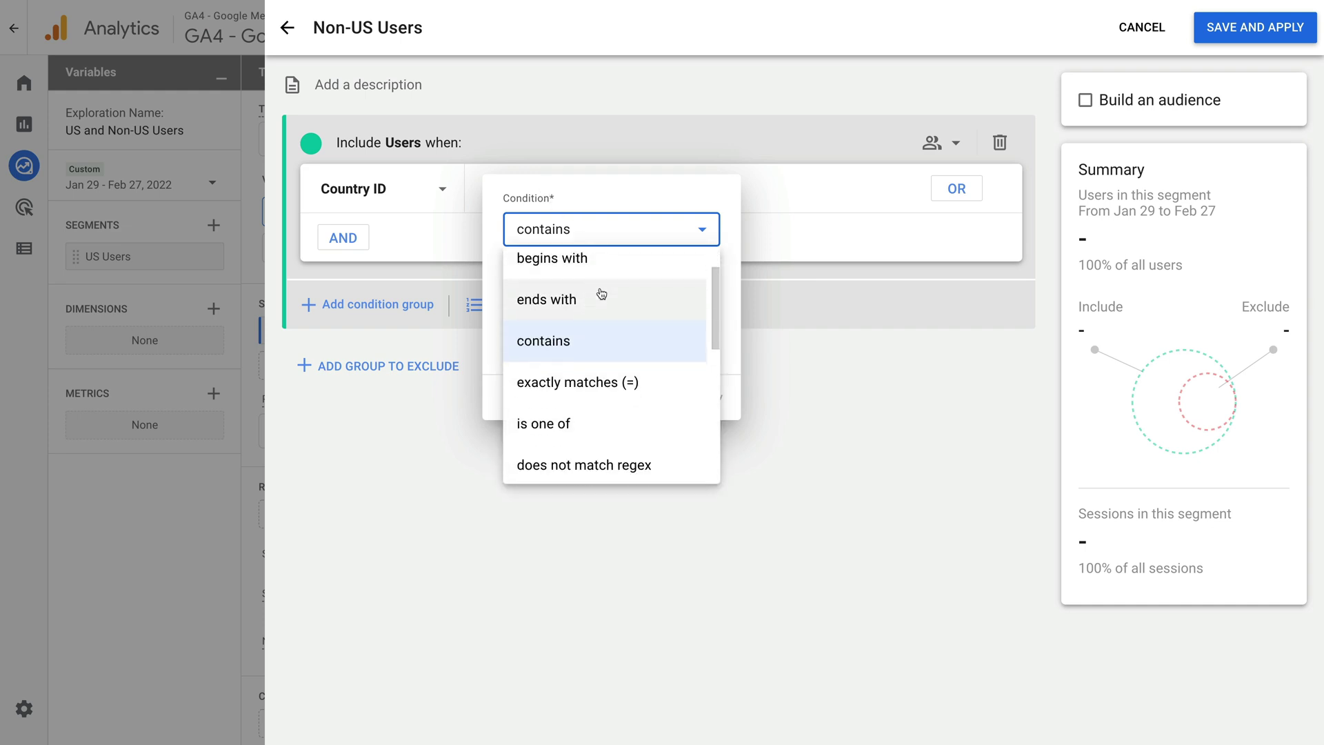
{"action": "scroll", "coordinate": [600, 295], "scroll_direction": "down", "scroll_amount": 5}
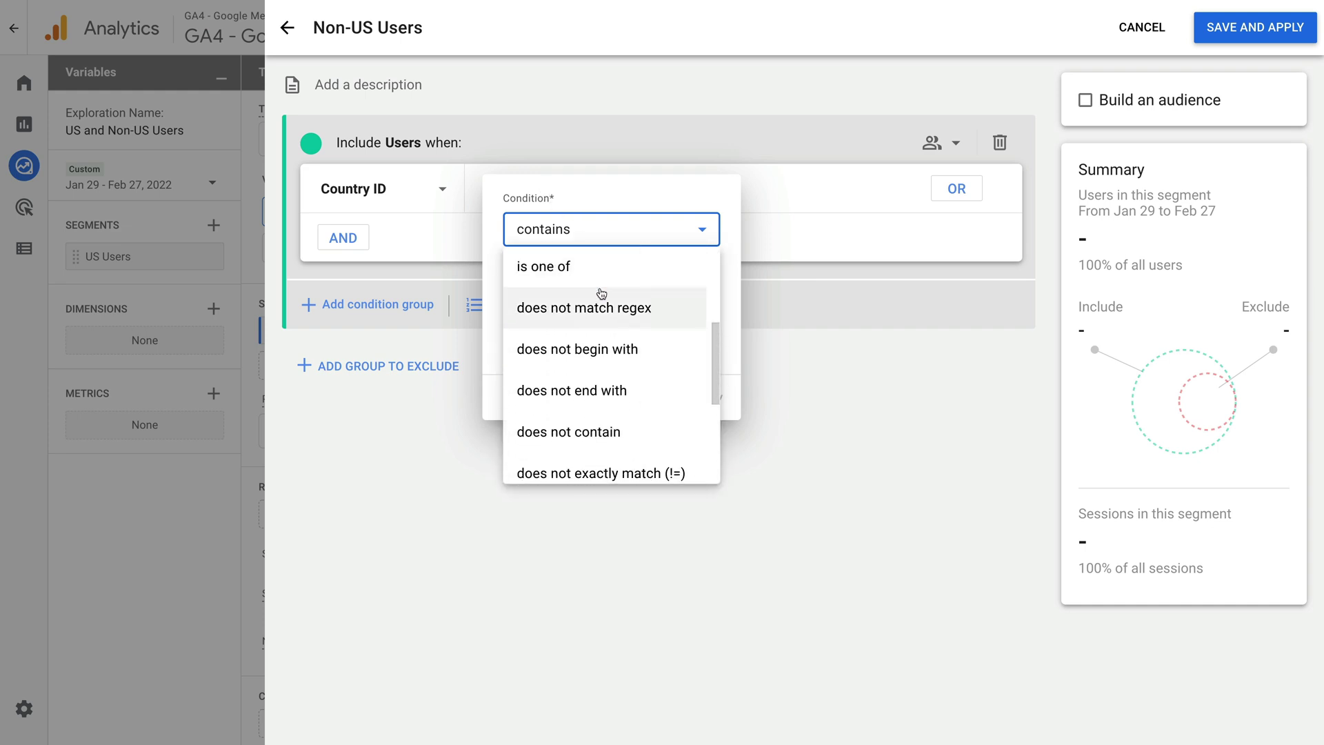
{"action": "left_click", "coordinate": [630, 387]}
{"action": "left_click", "coordinate": [569, 283]}
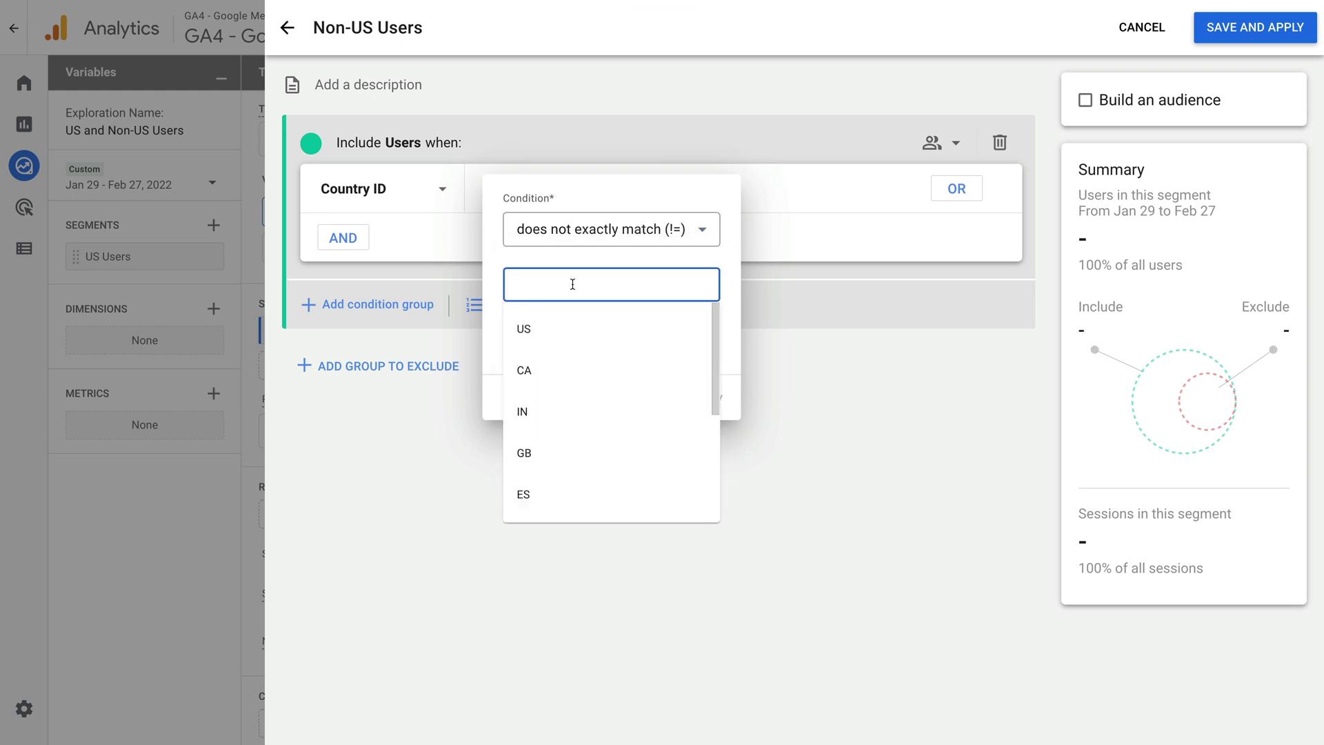
{"action": "left_click", "coordinate": [541, 338]}
{"action": "left_click", "coordinate": [708, 398]}
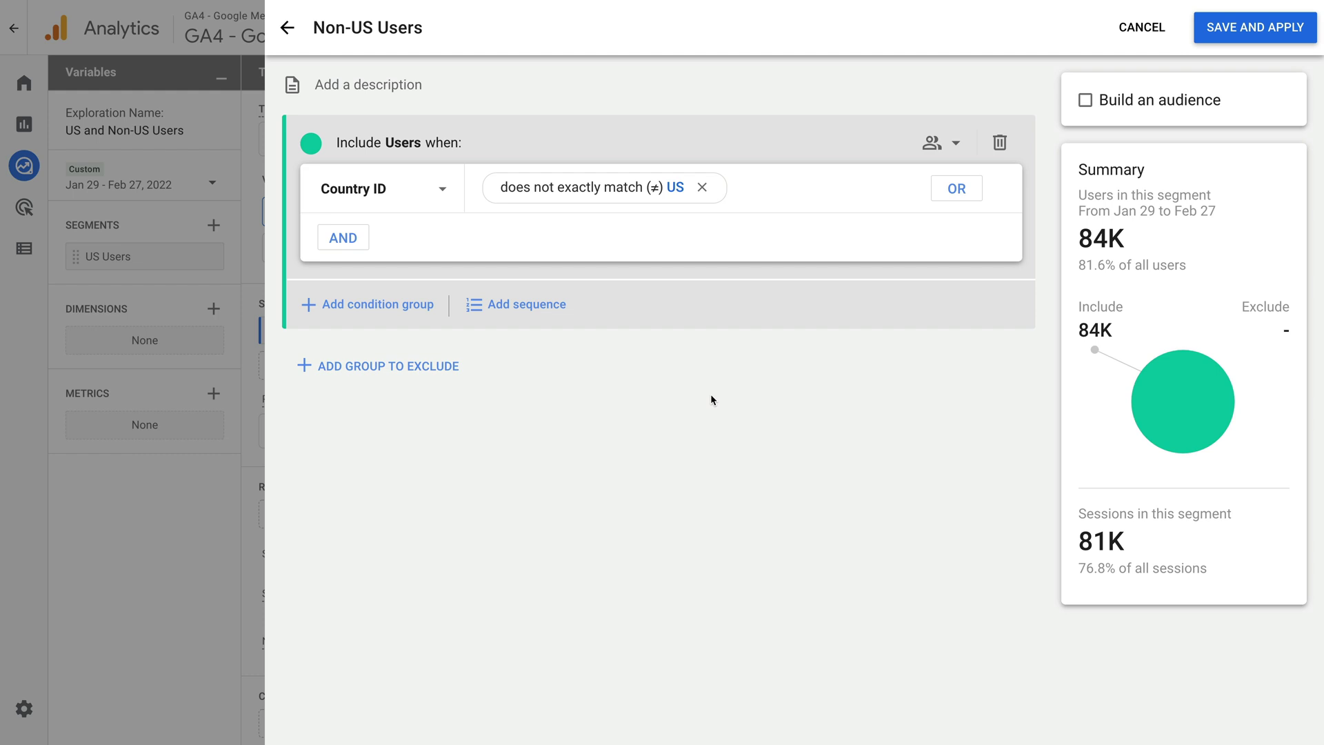
{"action": "left_click", "coordinate": [1230, 38]}
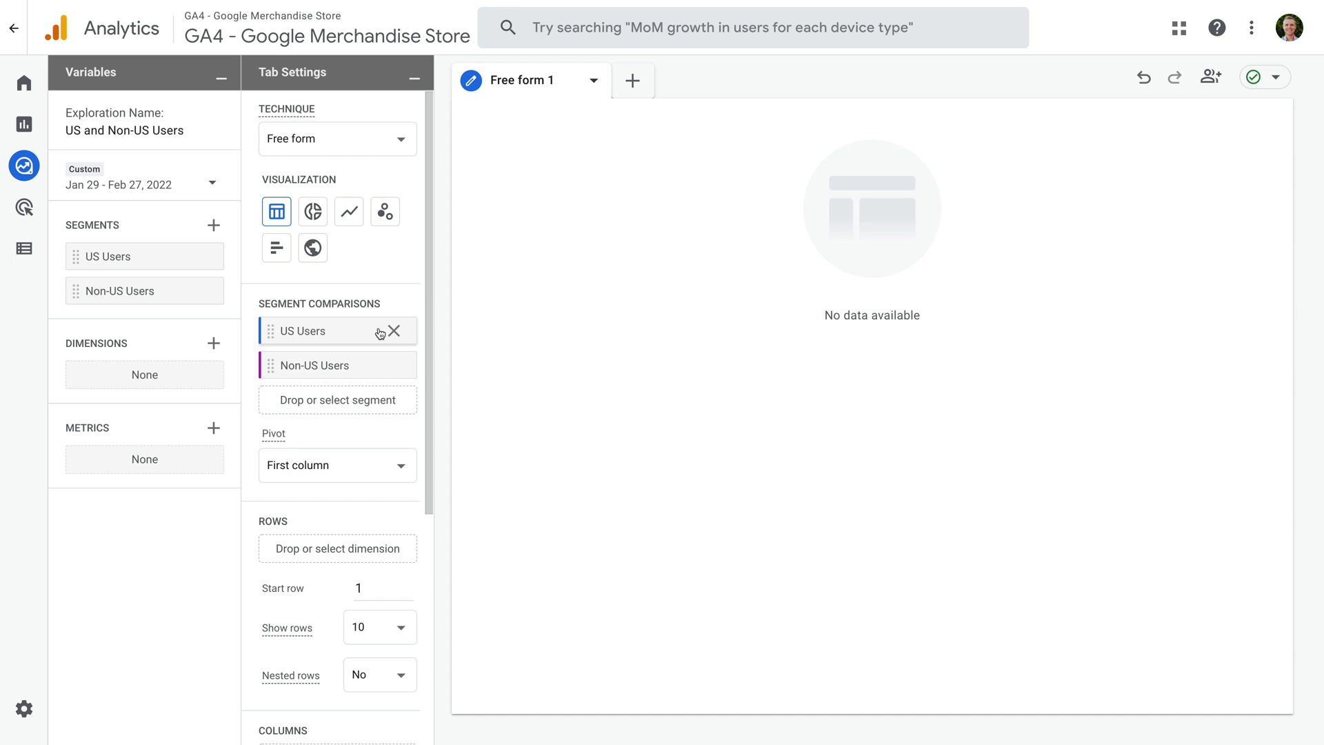
Search the dimension list for 'item name' and import the Item name dimension.
{"action": "left_click", "coordinate": [213, 344]}
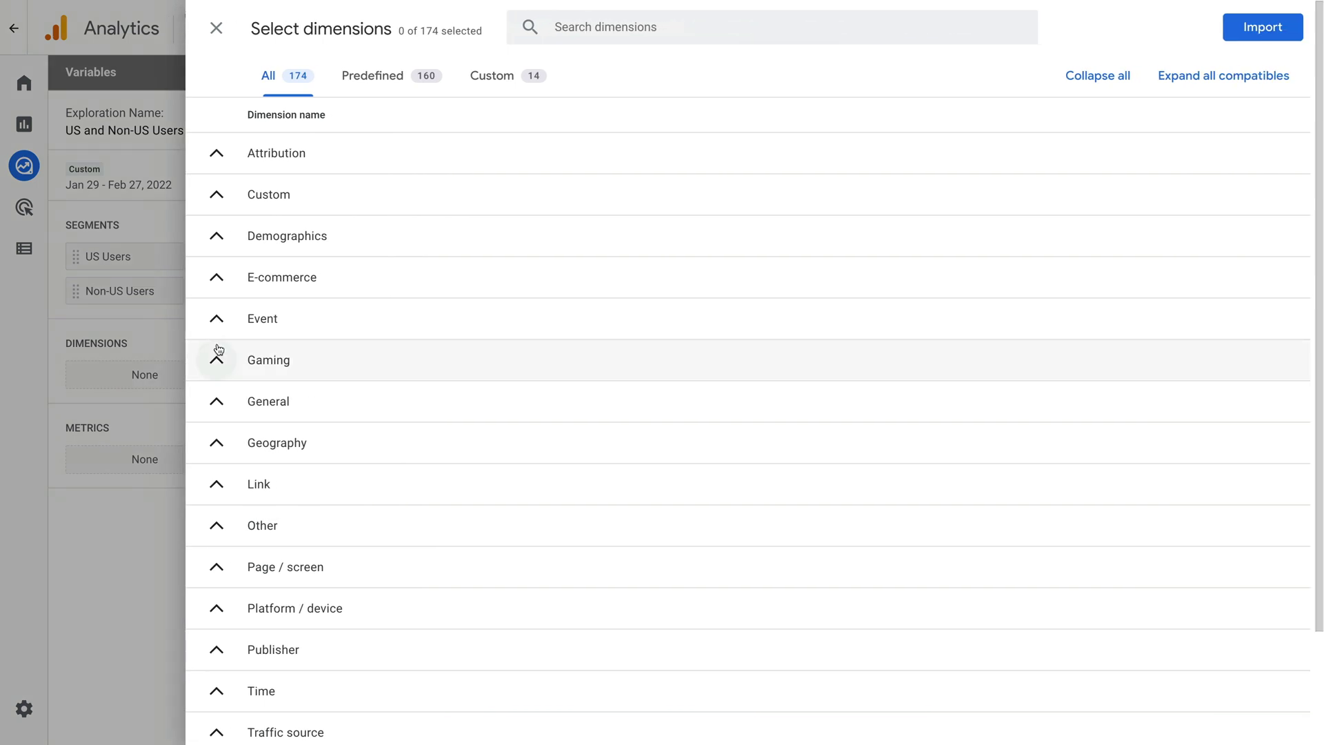
{"action": "left_click", "coordinate": [596, 32]}
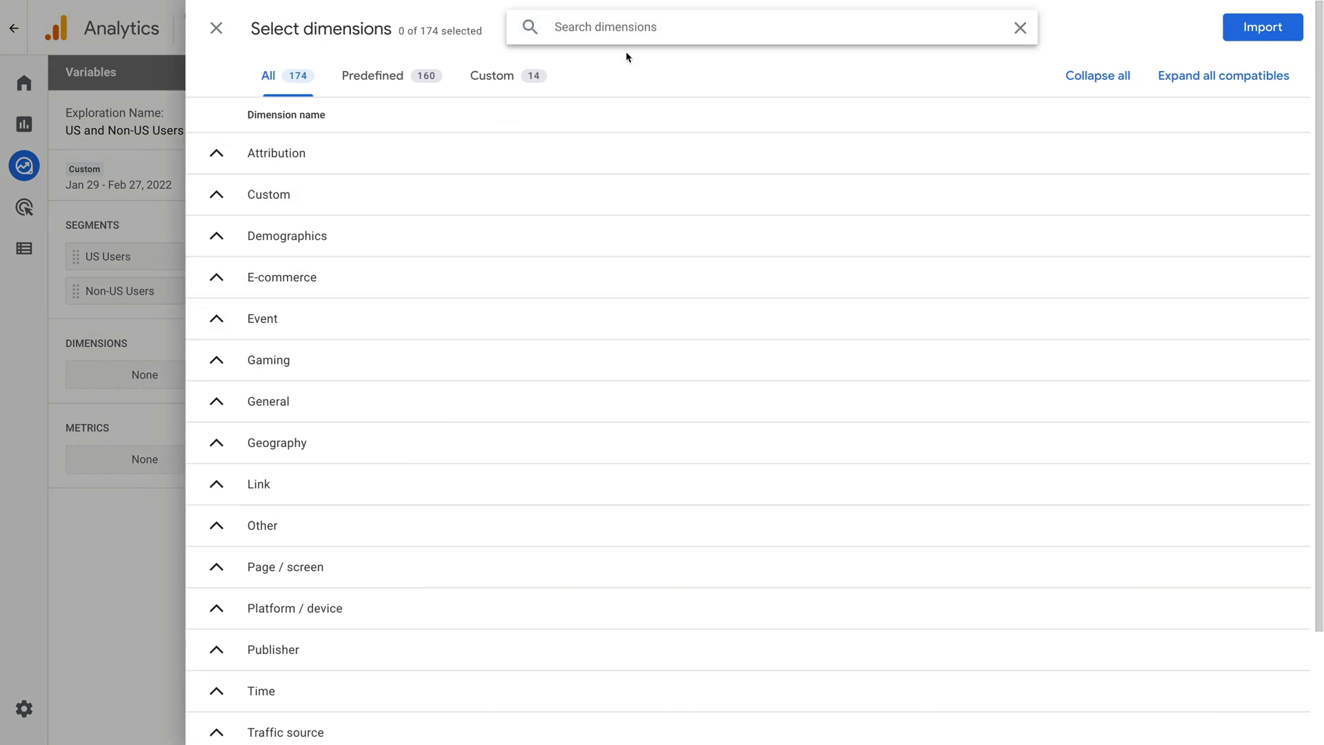
{"action": "type", "text": "item name"}
{"action": "left_click", "coordinate": [215, 191]}
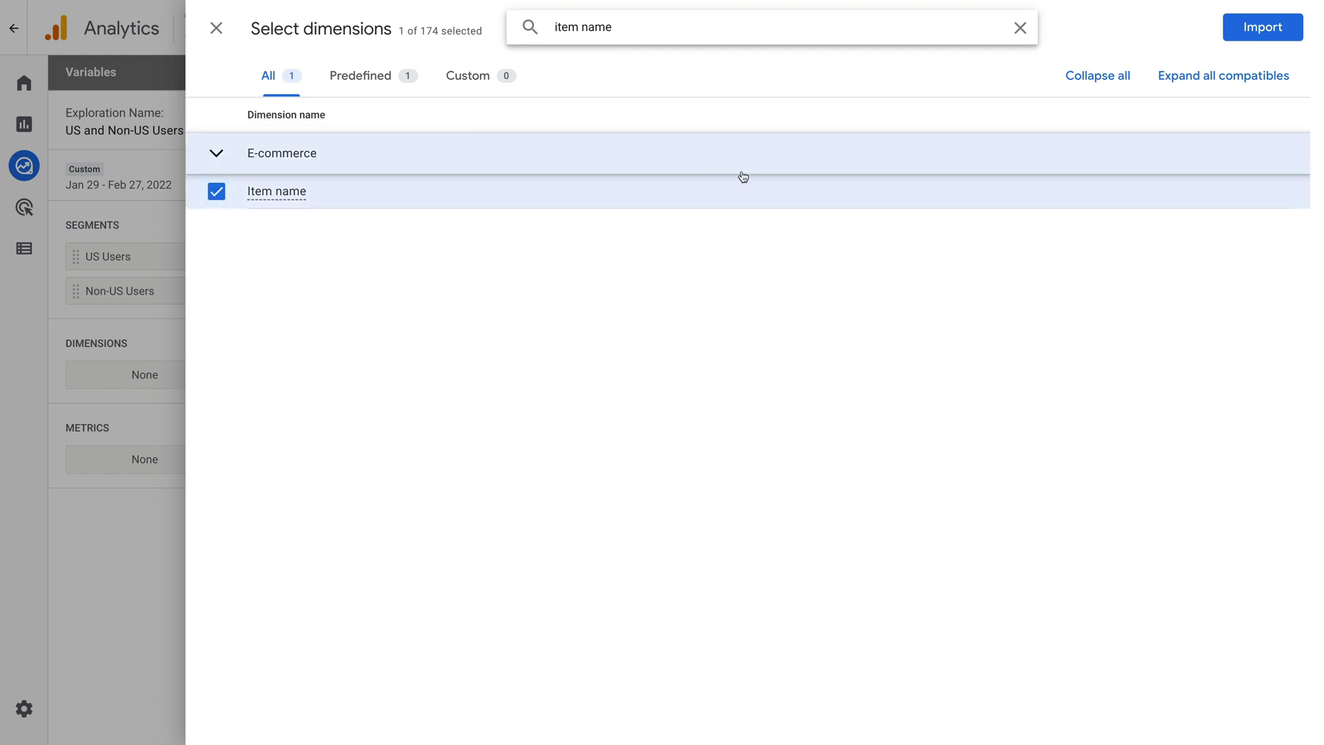
{"action": "left_click", "coordinate": [1281, 32]}
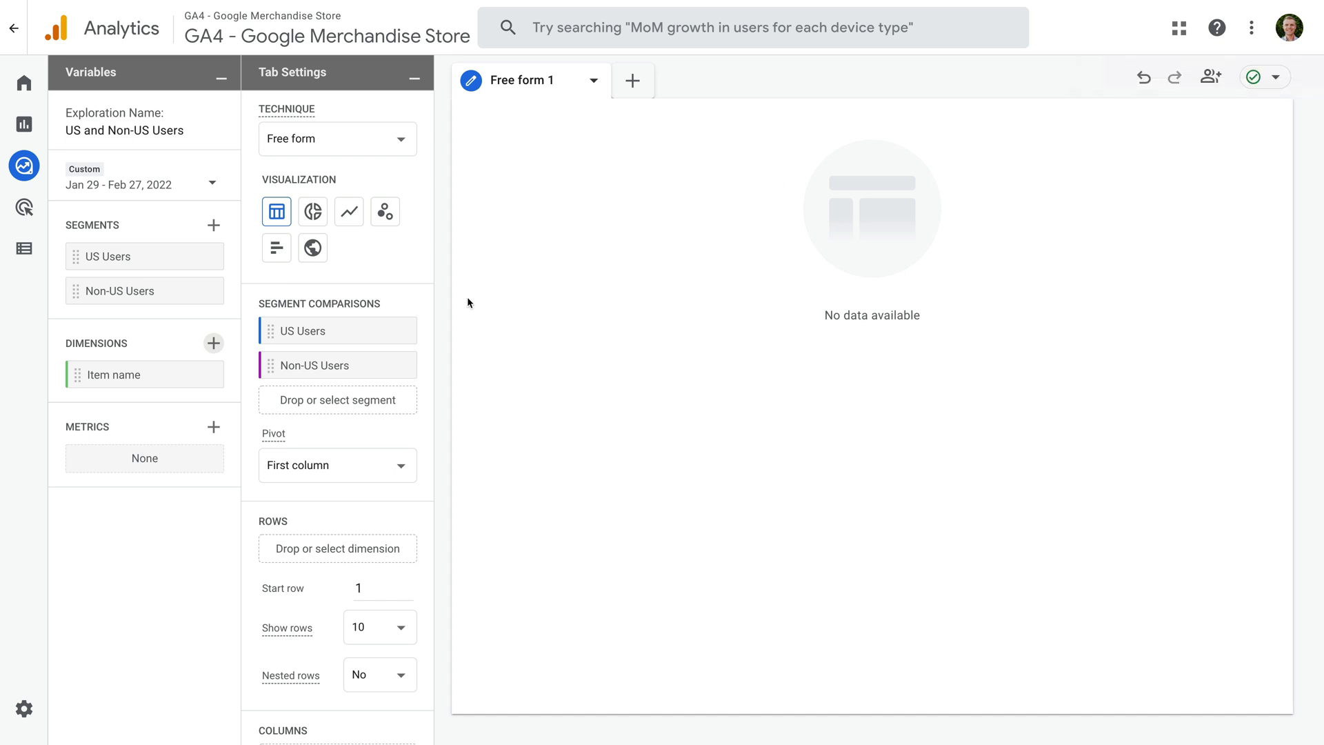
Import the Ecommerce purchases and Ecommerce revenue metrics from the metric search.
{"action": "left_click", "coordinate": [214, 427]}
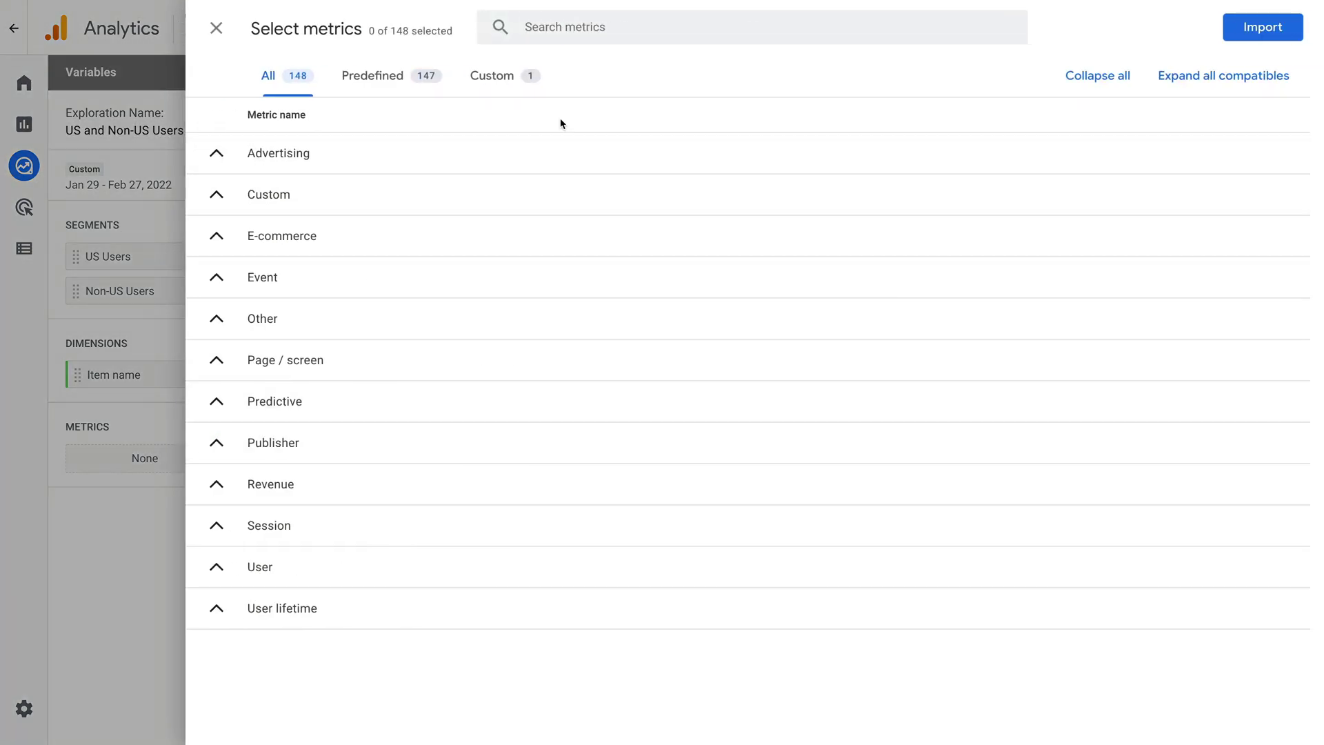
{"action": "left_click", "coordinate": [629, 33]}
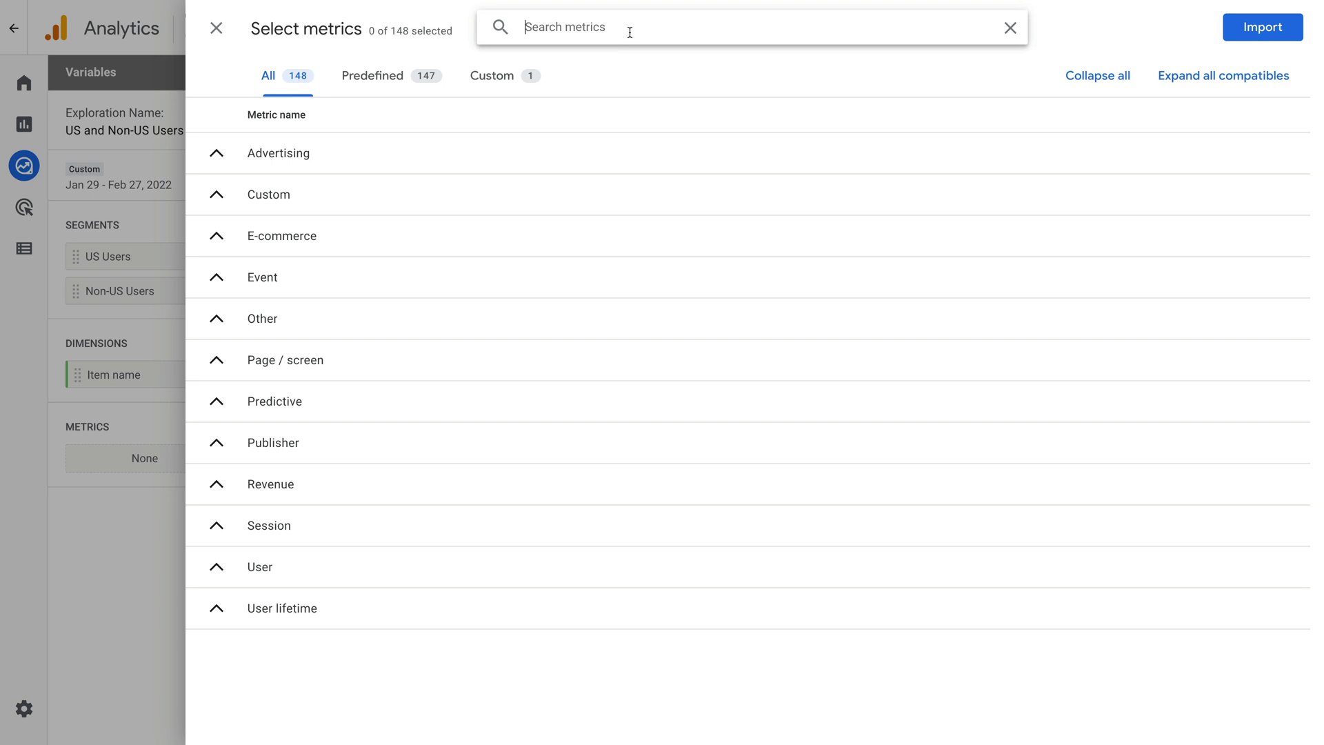
{"action": "type", "text": "ecommerce purchases"}
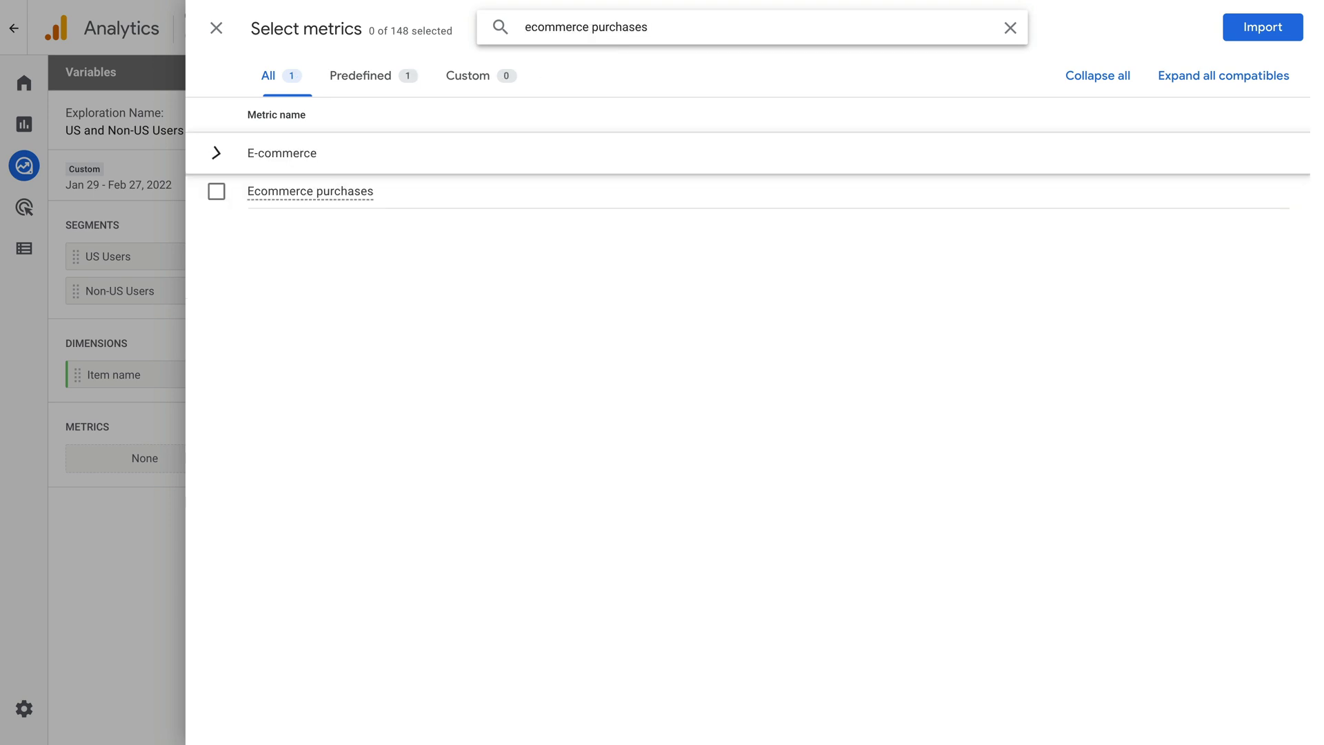
{"action": "left_click", "coordinate": [216, 191]}
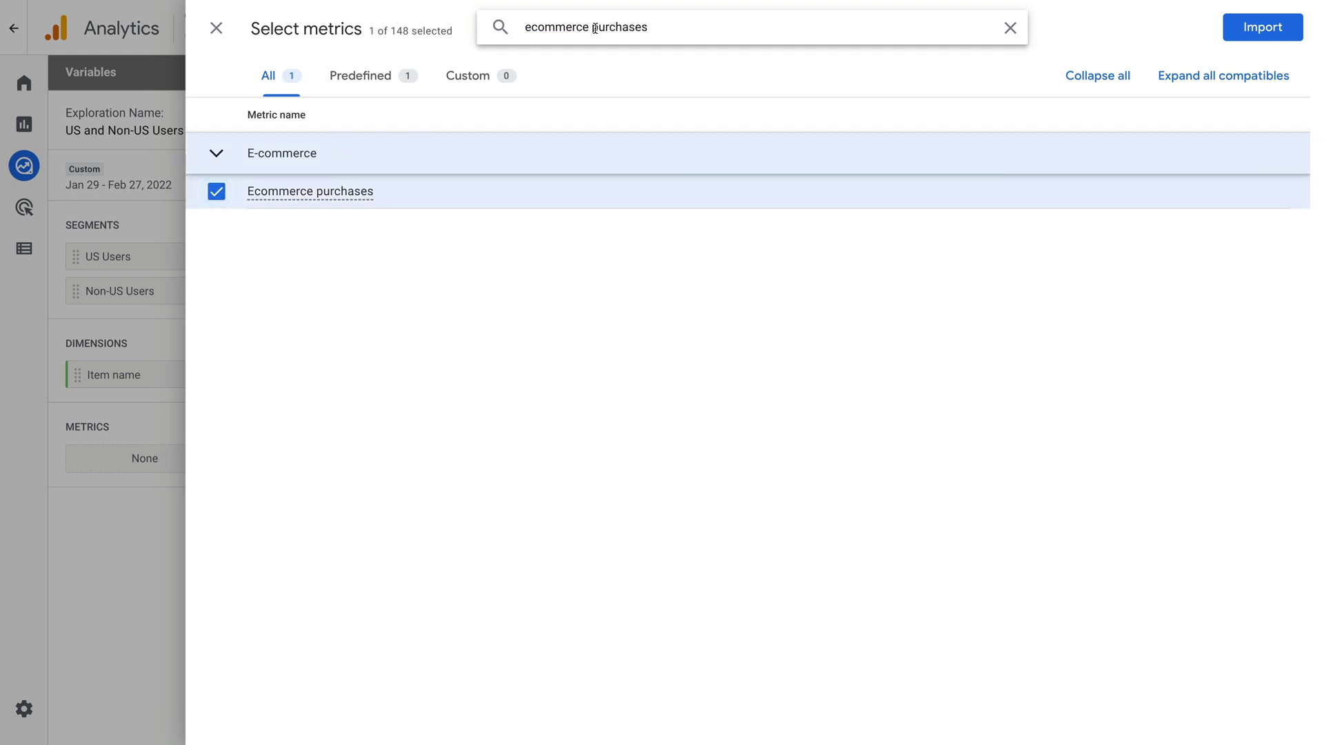
{"action": "left_click_drag", "start_coordinate": [594, 29], "coordinate": [670, 29]}
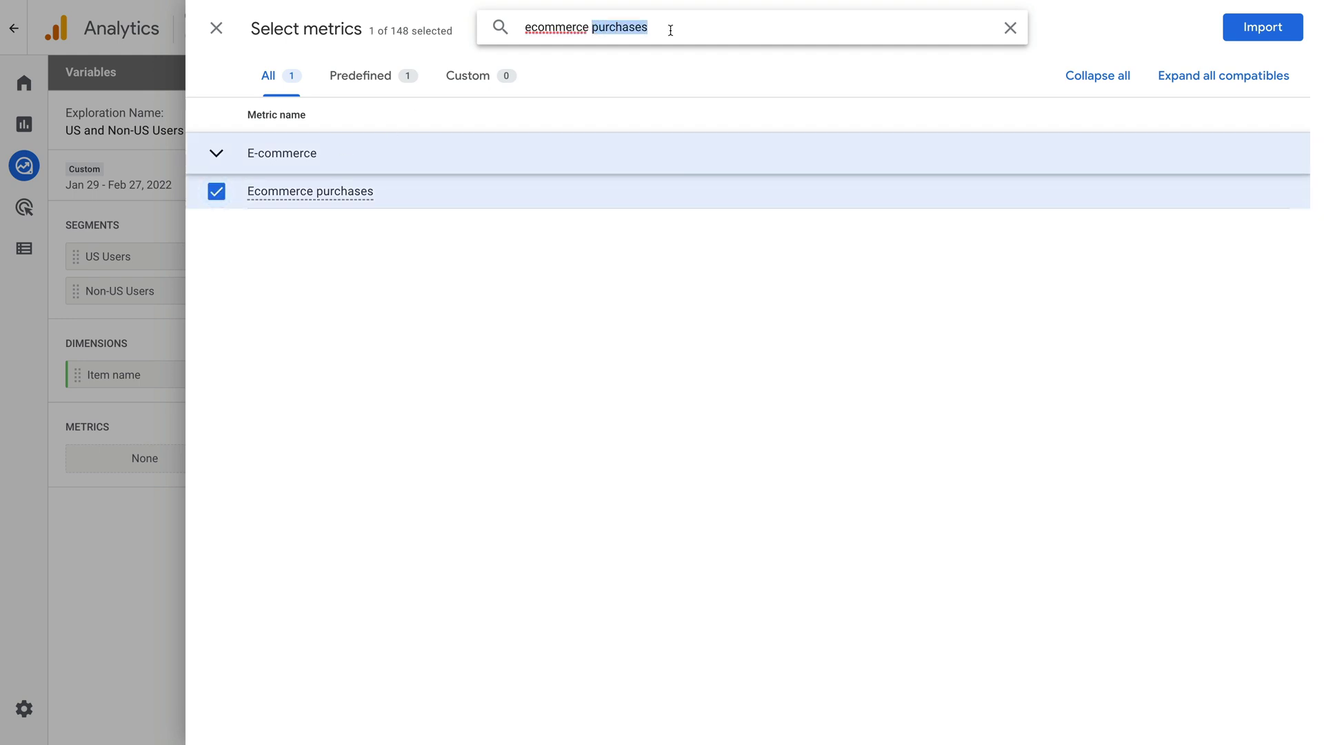
{"action": "type", "text": "revenue"}
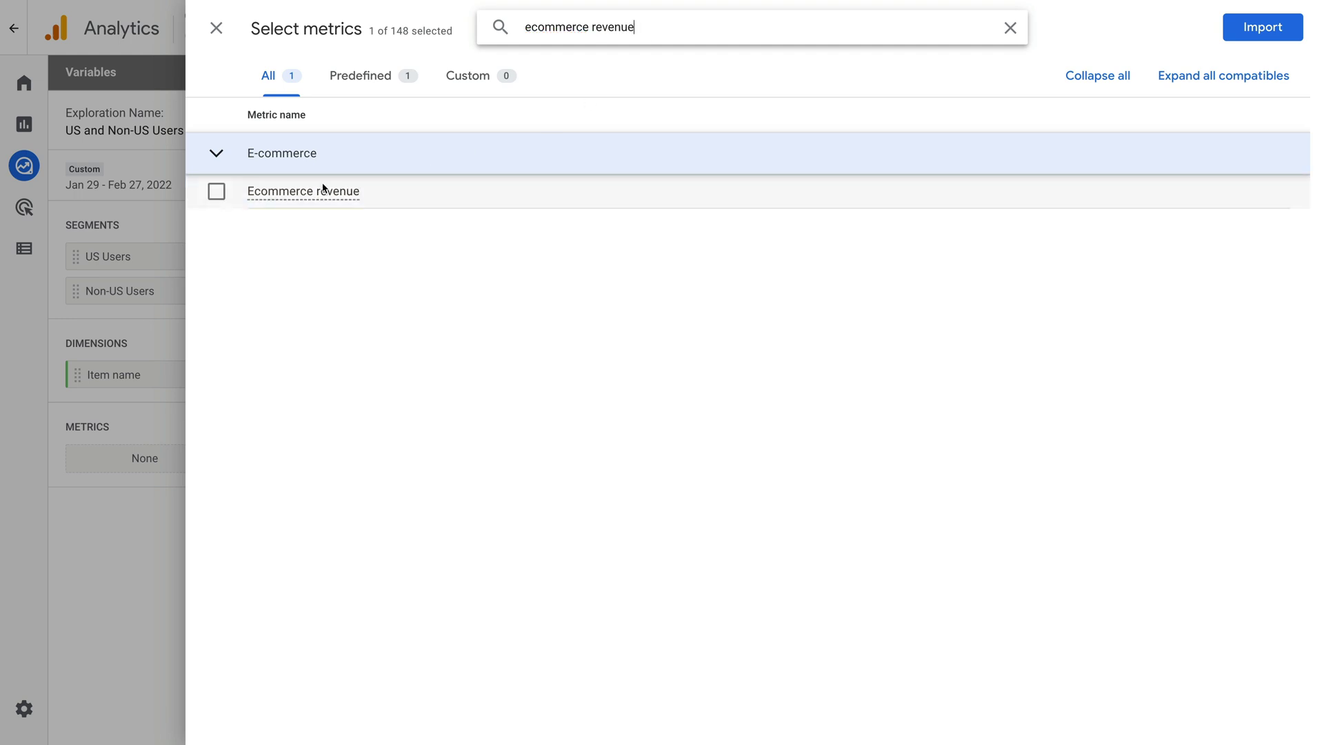
{"action": "left_click", "coordinate": [216, 191]}
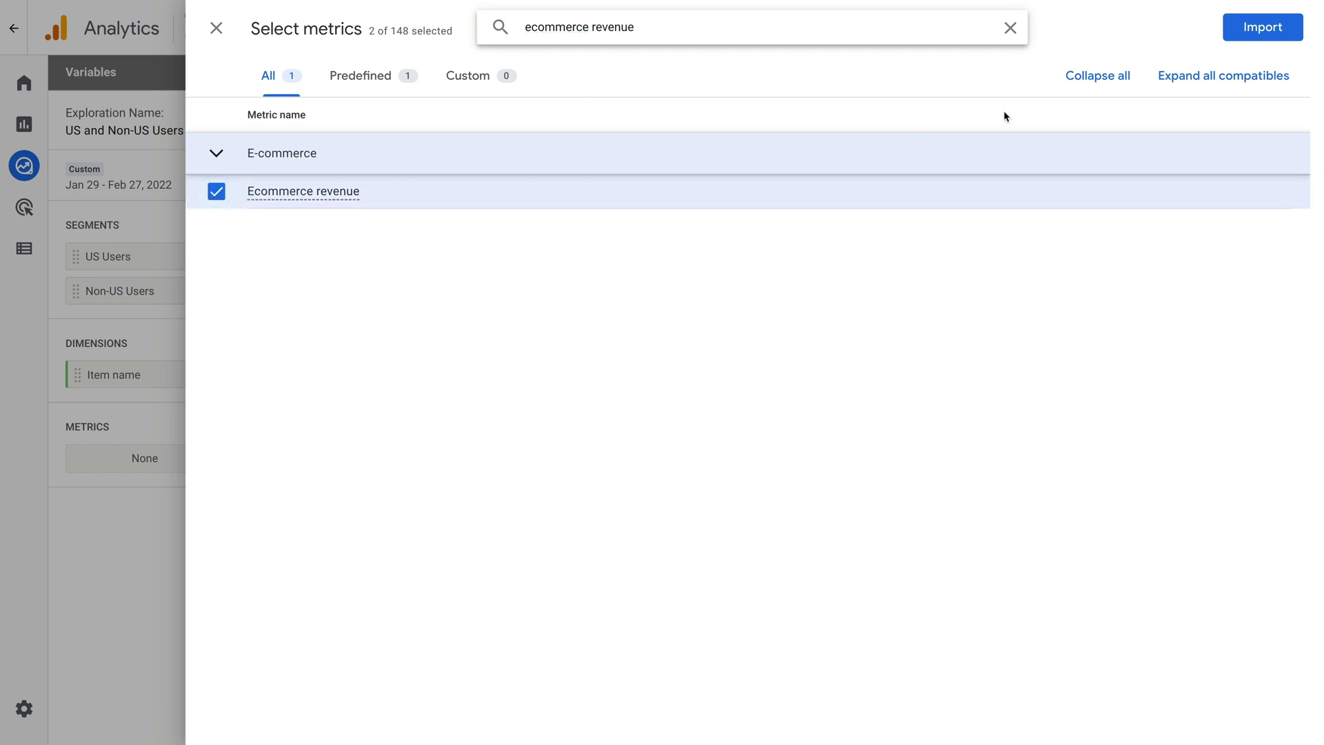
{"action": "left_click", "coordinate": [1259, 28]}
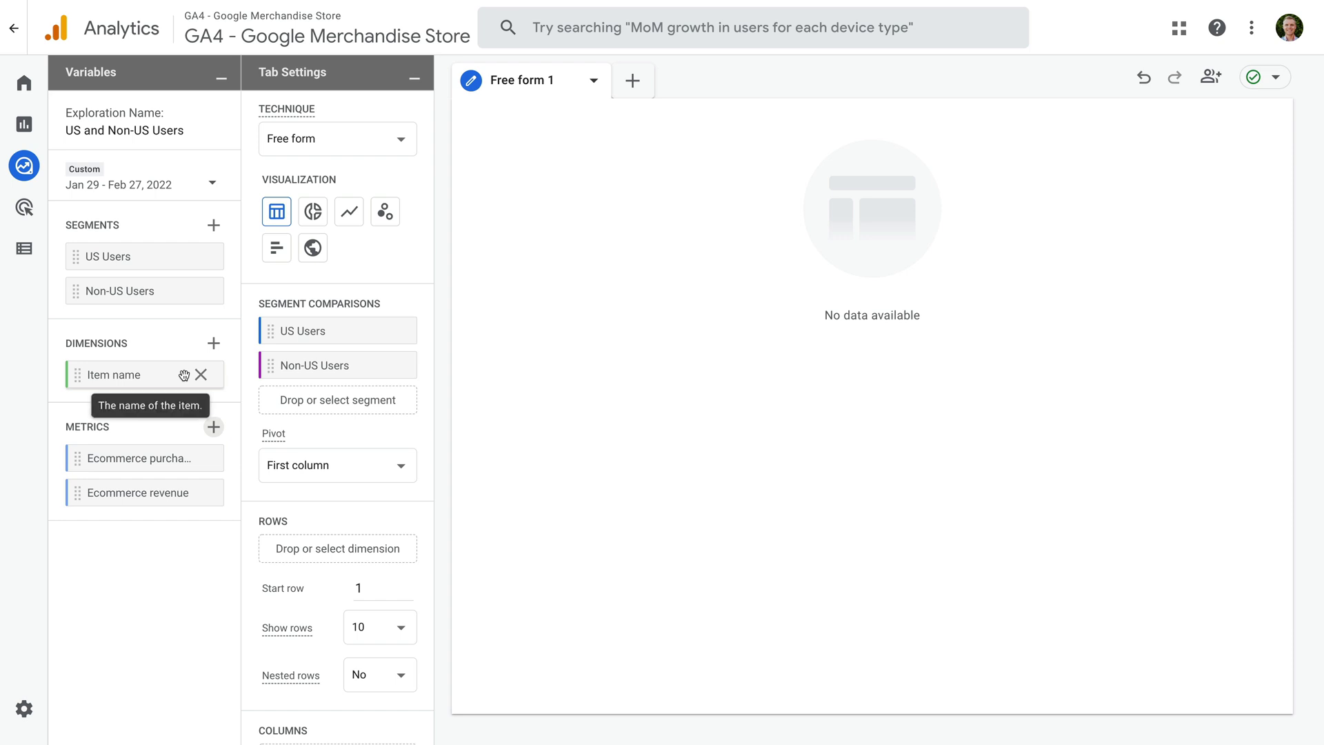
Place Item name in Rows and Ecommerce purchases and Ecommerce revenue in Values.
{"action": "left_click_drag", "start_coordinate": [183, 374], "coordinate": [332, 528]}
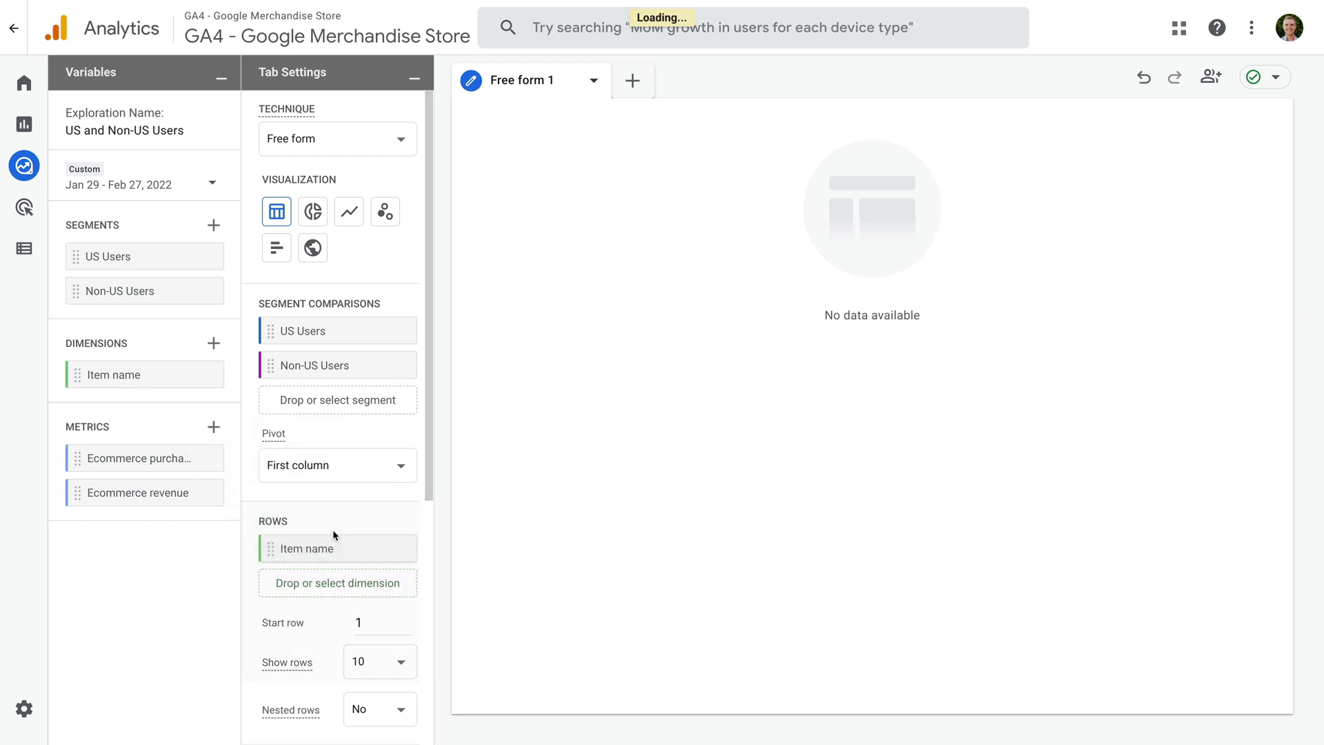
{"action": "scroll", "coordinate": [333, 529], "scroll_direction": "down", "scroll_amount": 5}
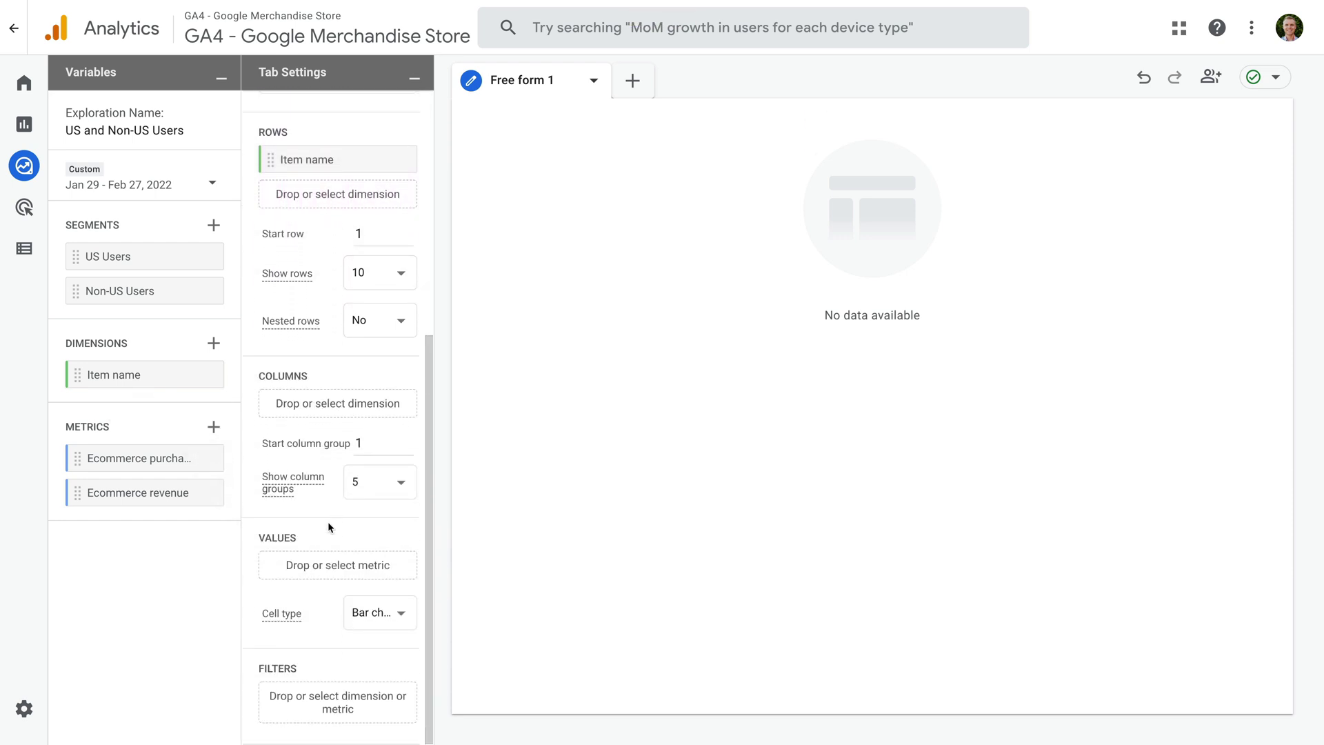
{"action": "left_click_drag", "start_coordinate": [161, 462], "coordinate": [316, 559]}
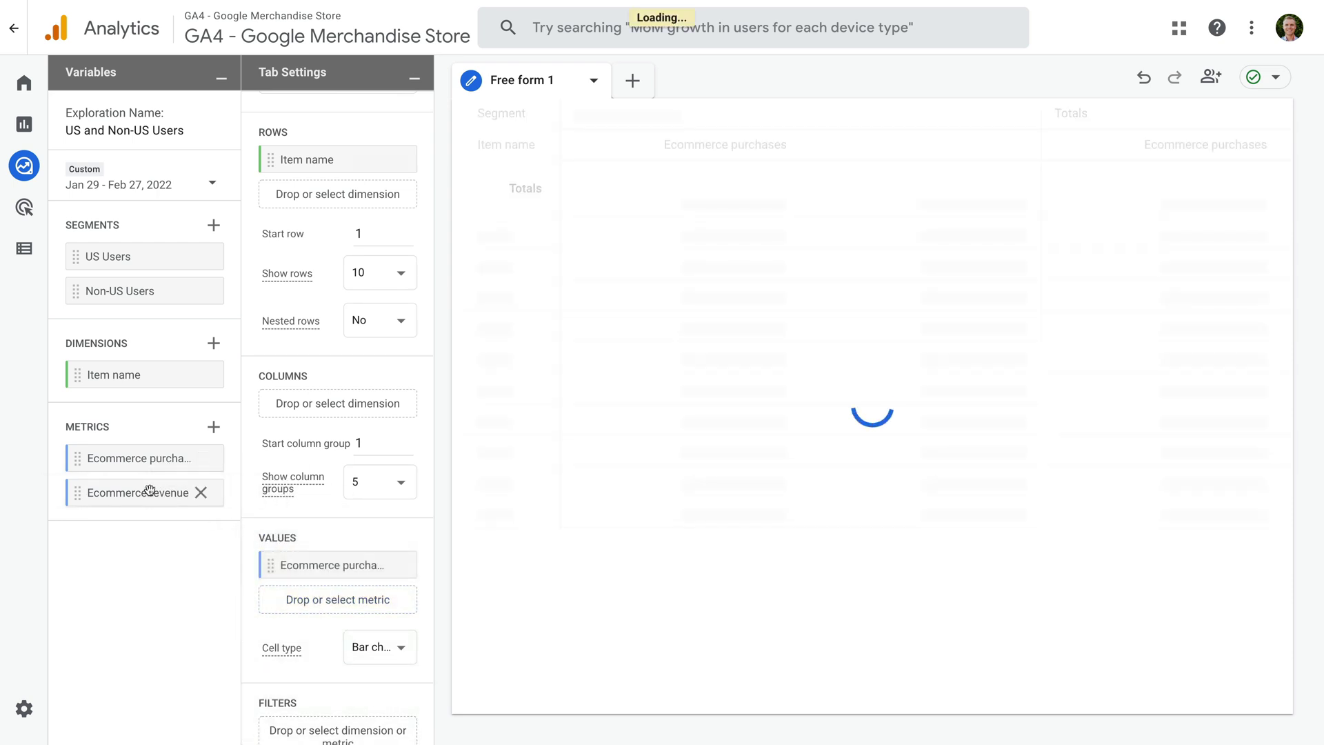
{"action": "left_click_drag", "start_coordinate": [148, 491], "coordinate": [329, 597]}
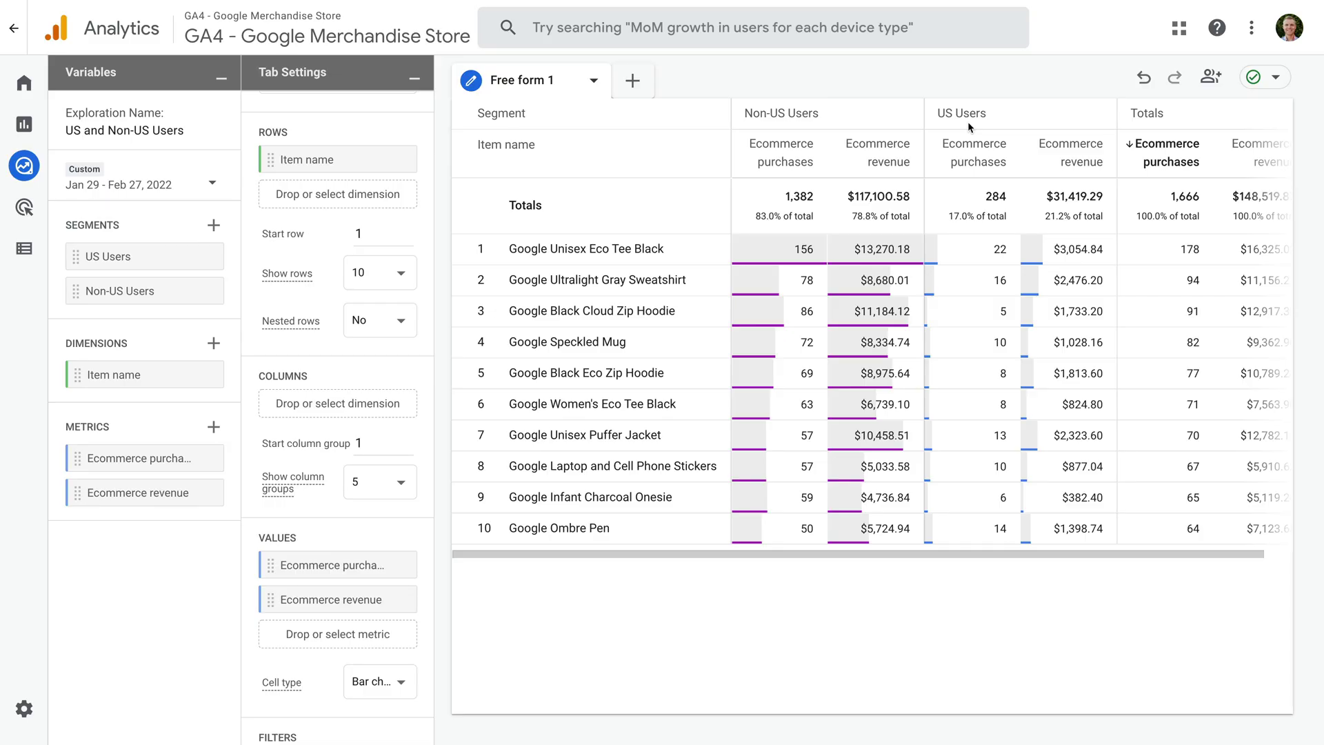
Return to explorations and create a Blank exploration titled 'Organic and Paid Pages'.
{"action": "left_click", "coordinate": [15, 36]}
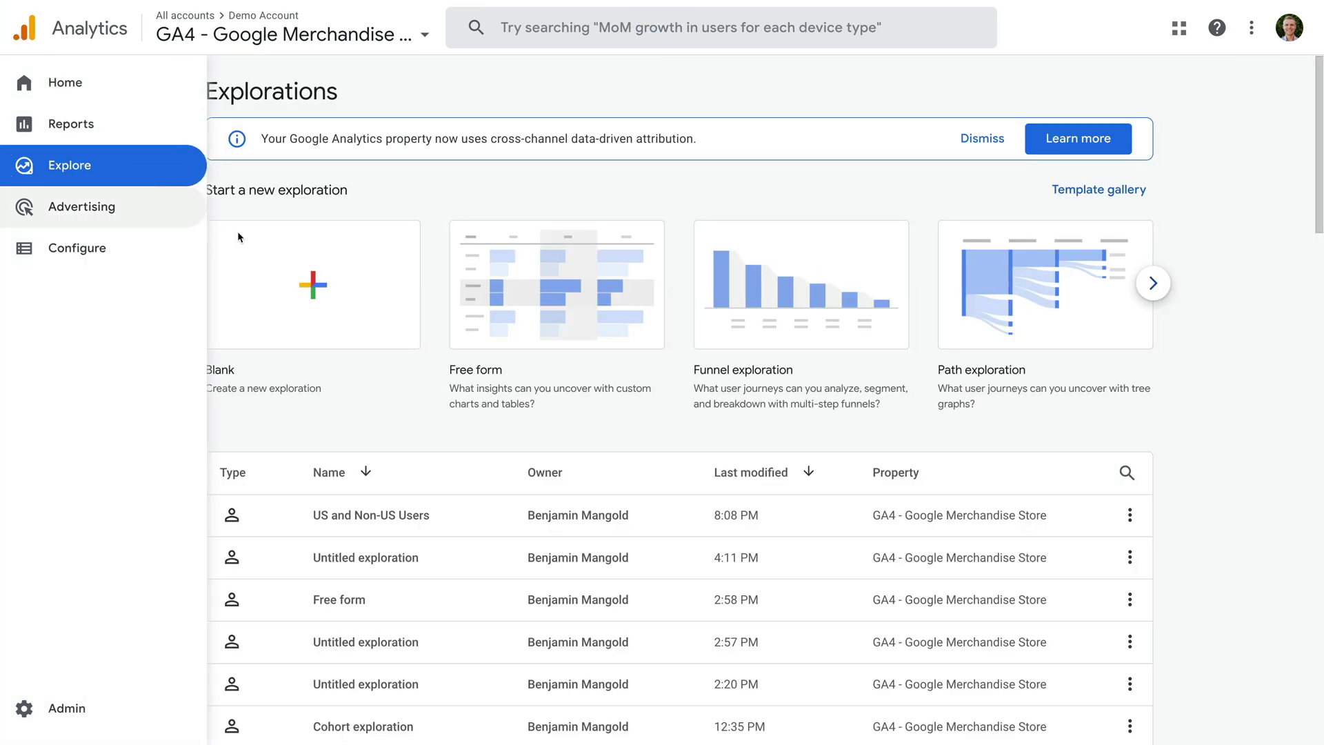
{"action": "left_click", "coordinate": [367, 295]}
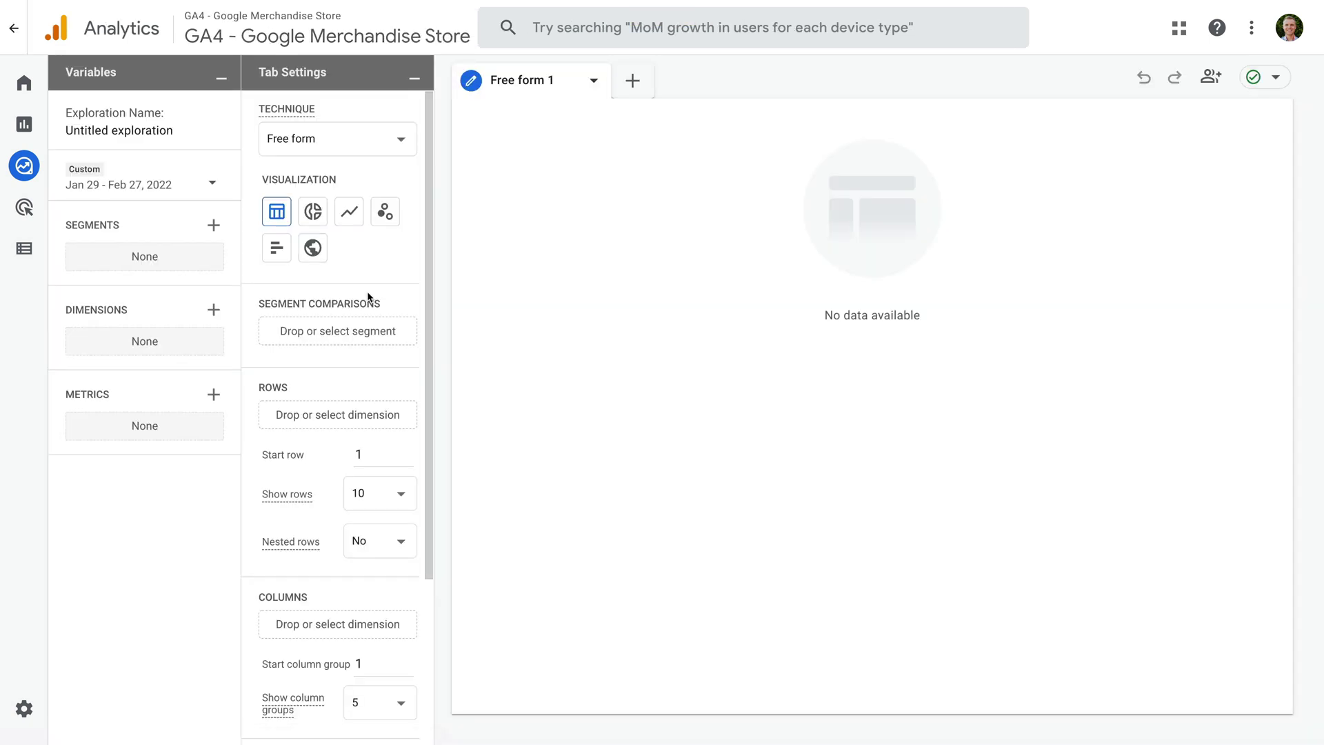
{"action": "left_click", "coordinate": [114, 130]}
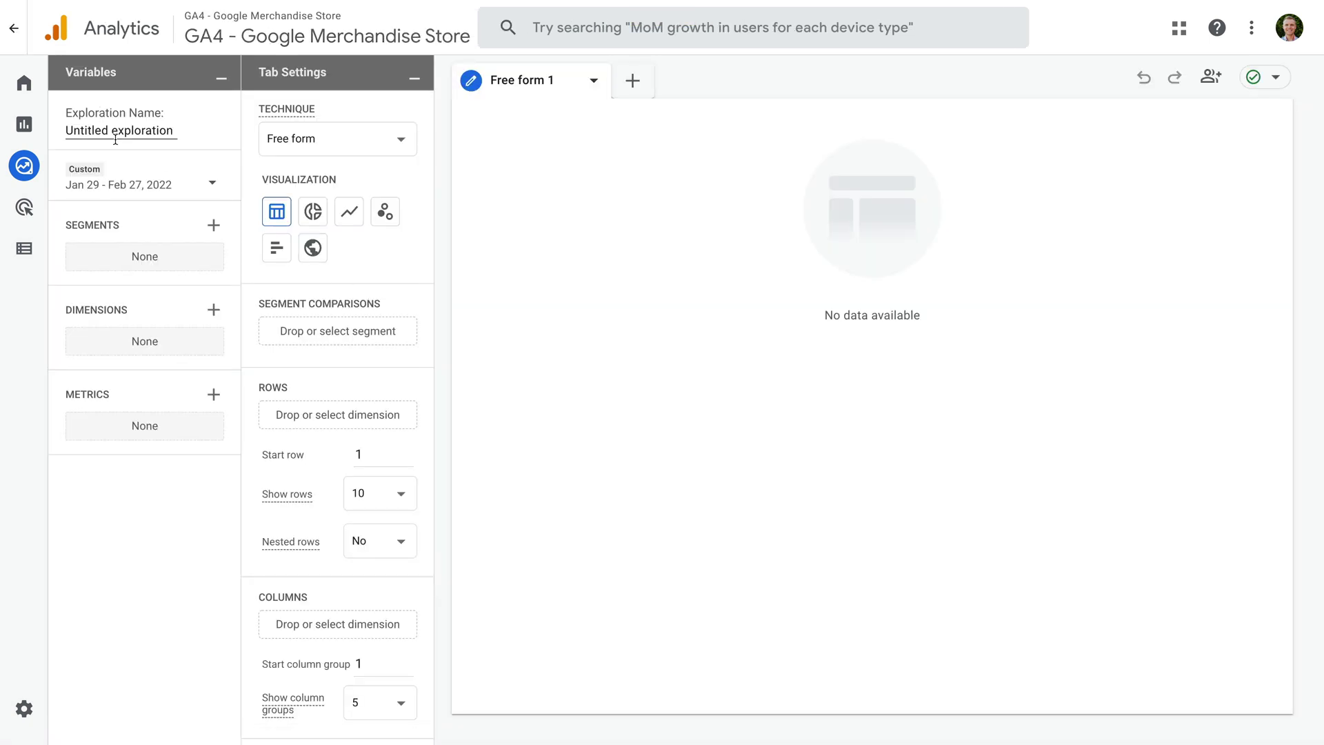
{"action": "triple_click", "coordinate": [116, 131]}
{"action": "type", "text": "Org"}
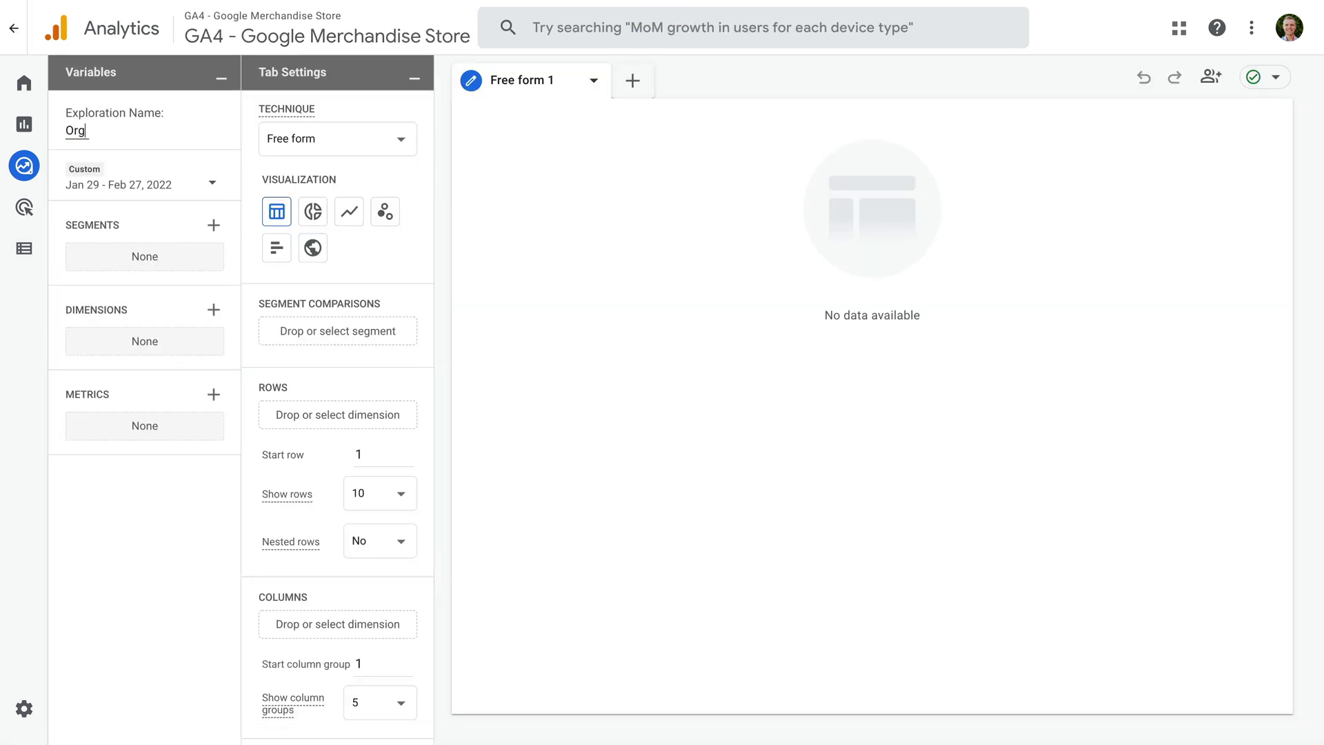
{"action": "type", "text": "anic and Paid Pages"}
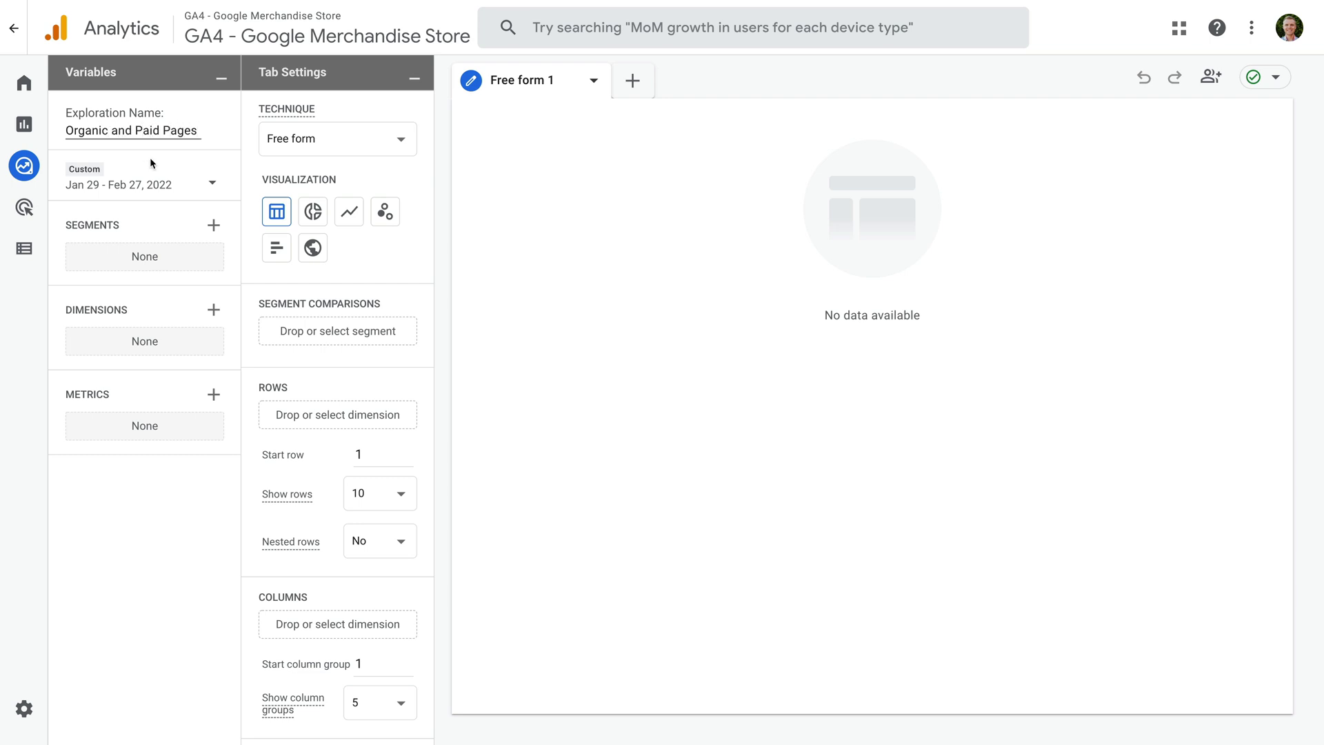
{"action": "key", "text": "Return"}
Search the dimensions for 'page title' and import Page title.
{"action": "left_click", "coordinate": [214, 310]}
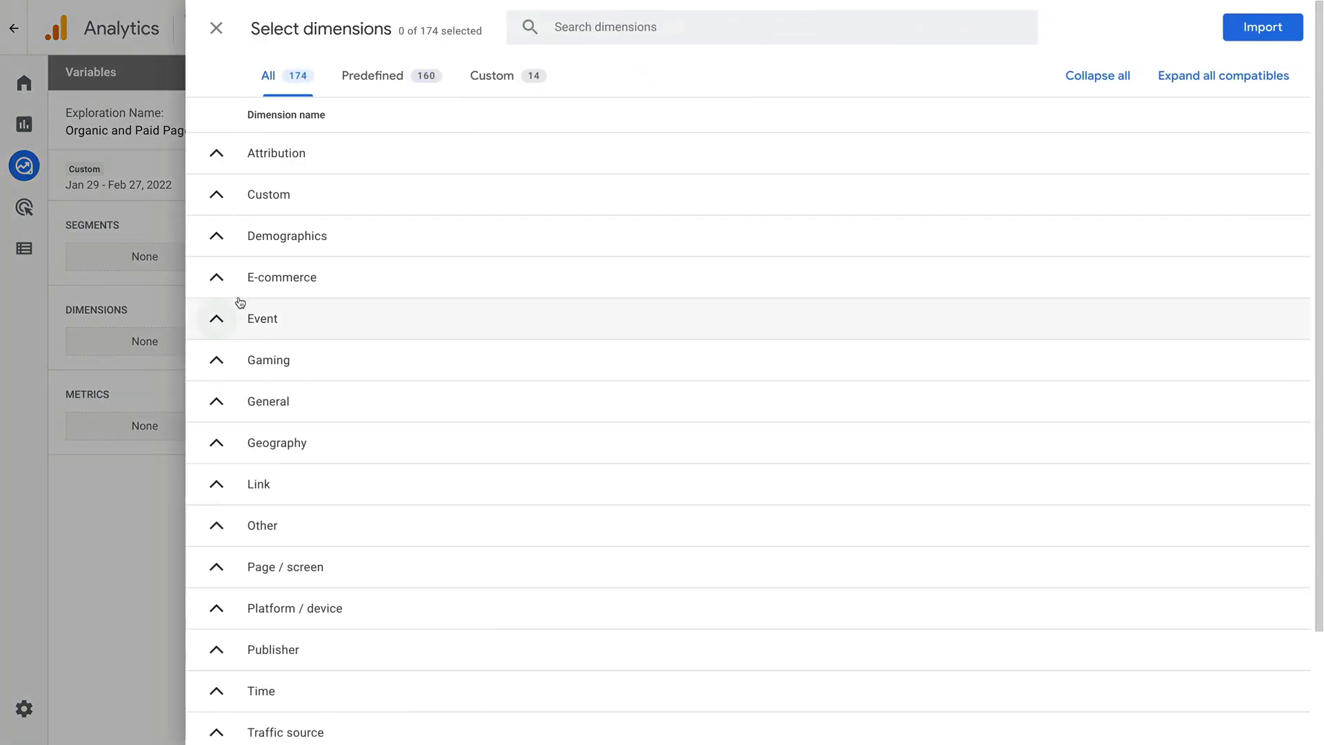
{"action": "left_click", "coordinate": [583, 33]}
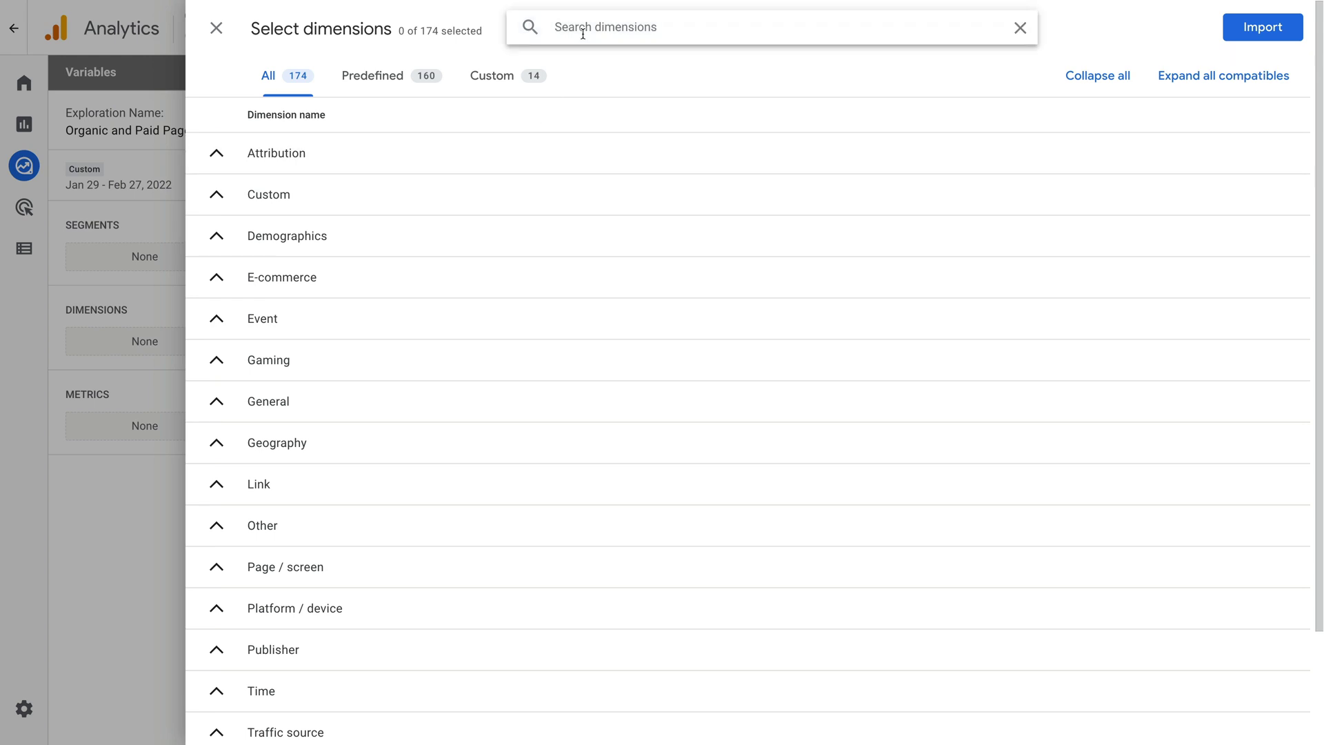
{"action": "type", "text": "page title"}
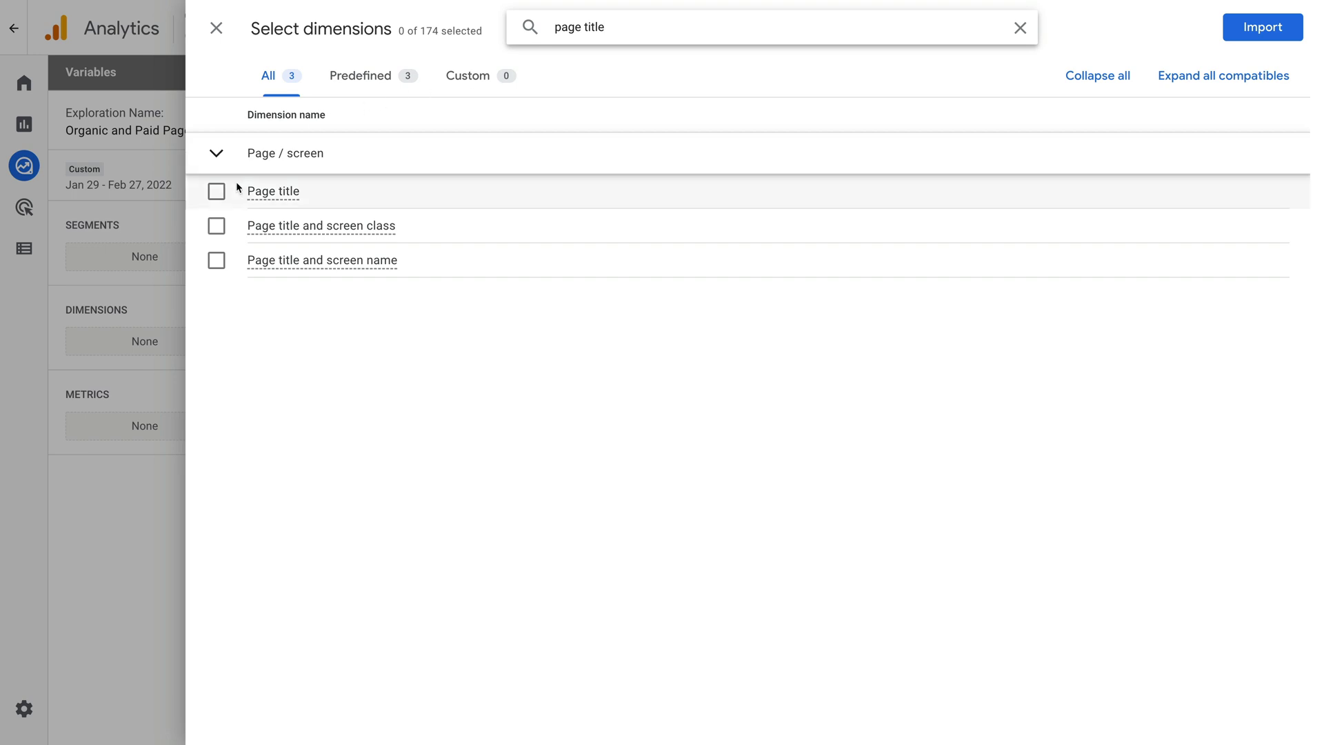
{"action": "left_click", "coordinate": [217, 191]}
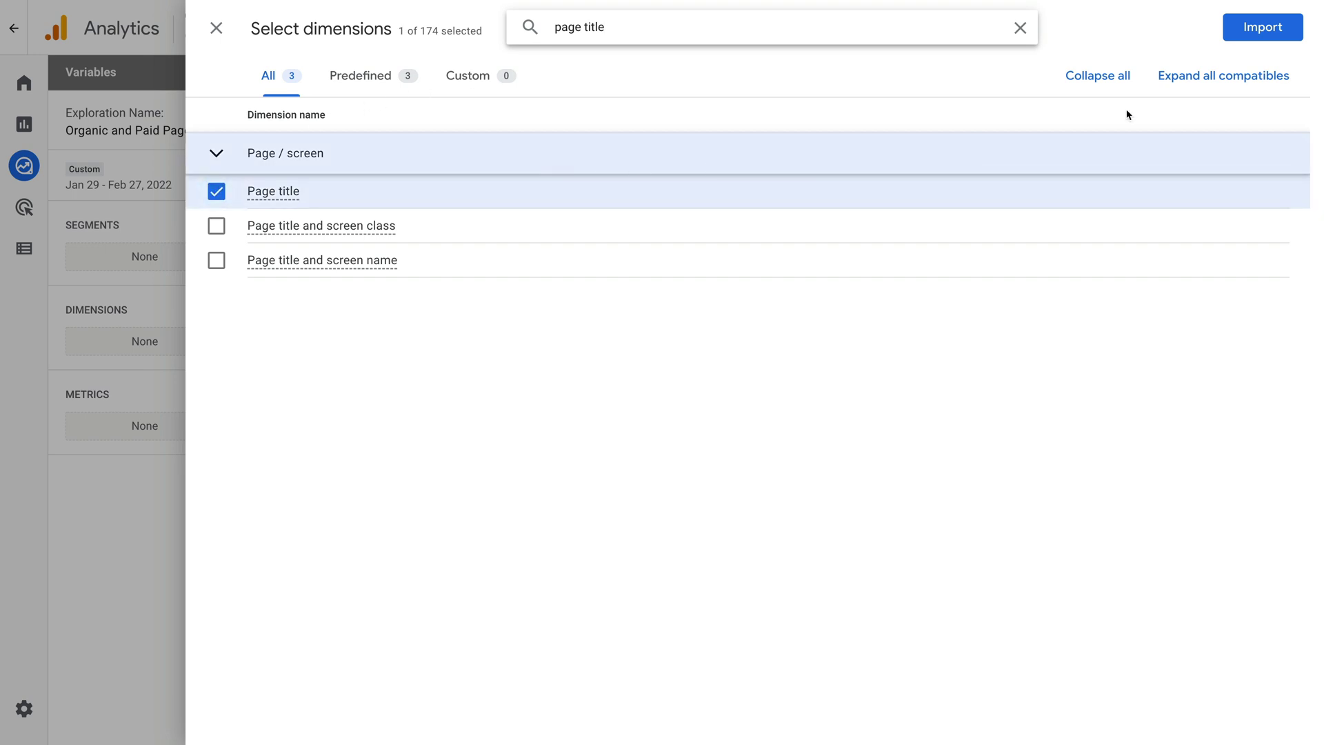
{"action": "left_click", "coordinate": [1249, 31]}
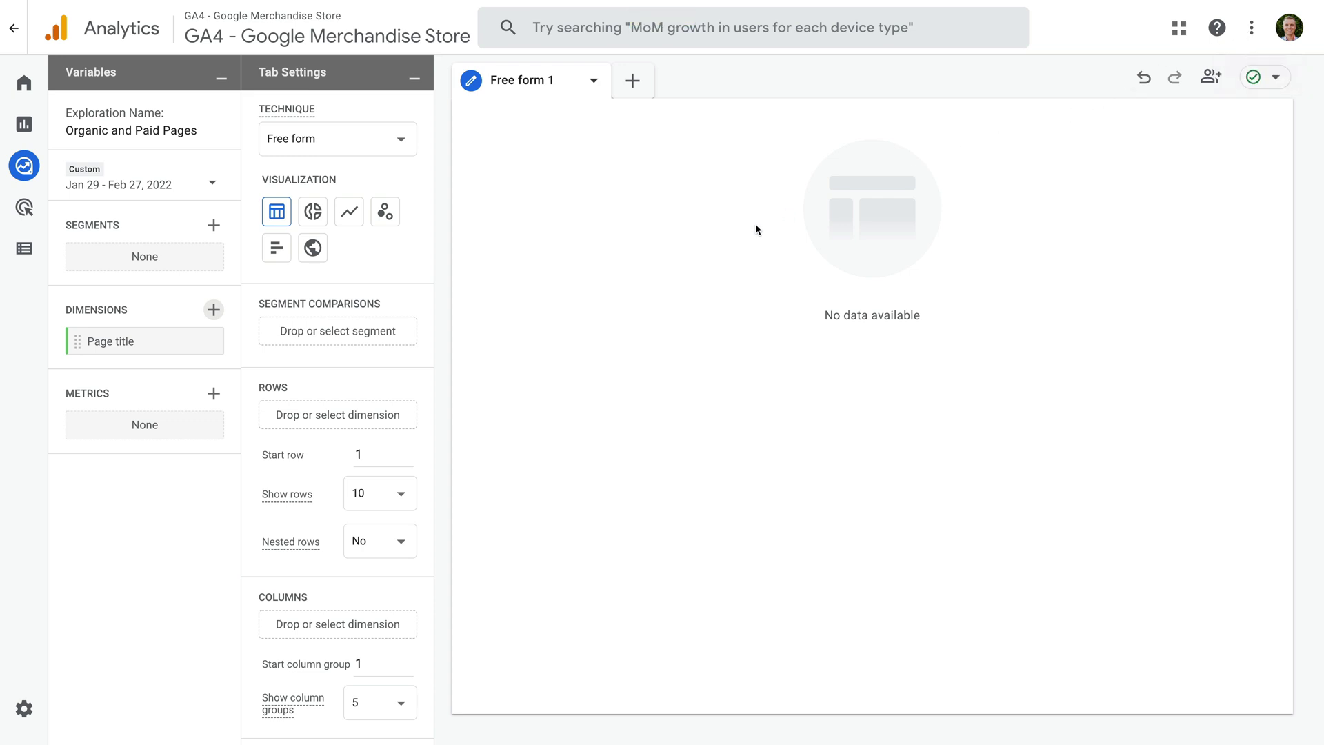
Search for and import the Views, Sessions and Conversions metrics together.
{"action": "left_click", "coordinate": [213, 395]}
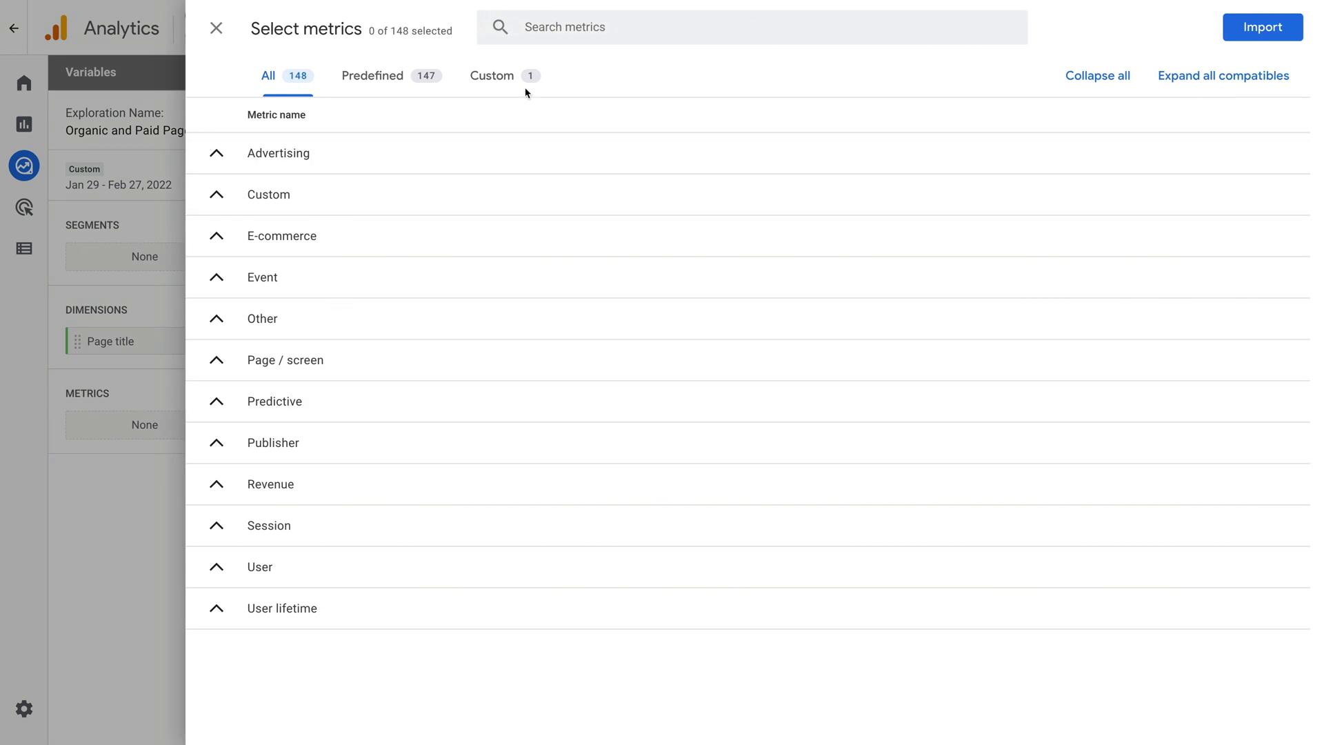
{"action": "left_click", "coordinate": [562, 36]}
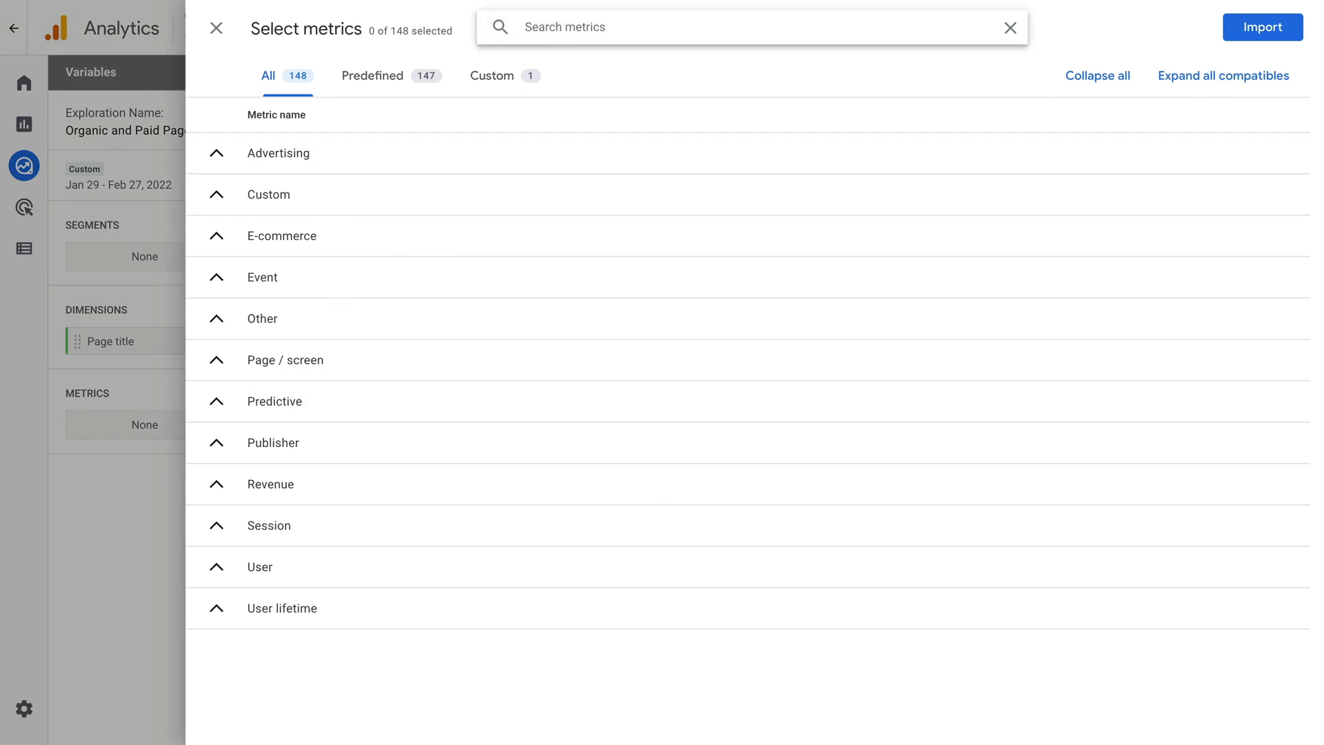
{"action": "type", "text": "views"}
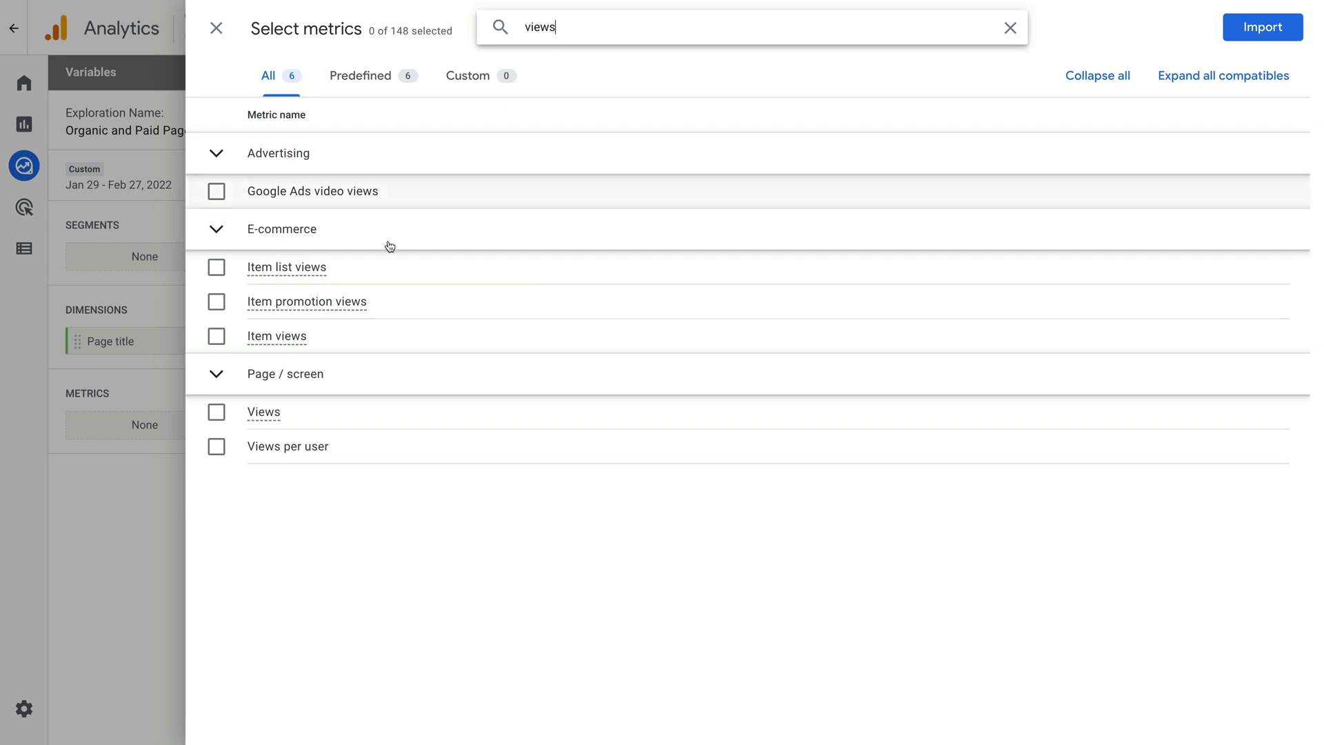
{"action": "left_click", "coordinate": [215, 413]}
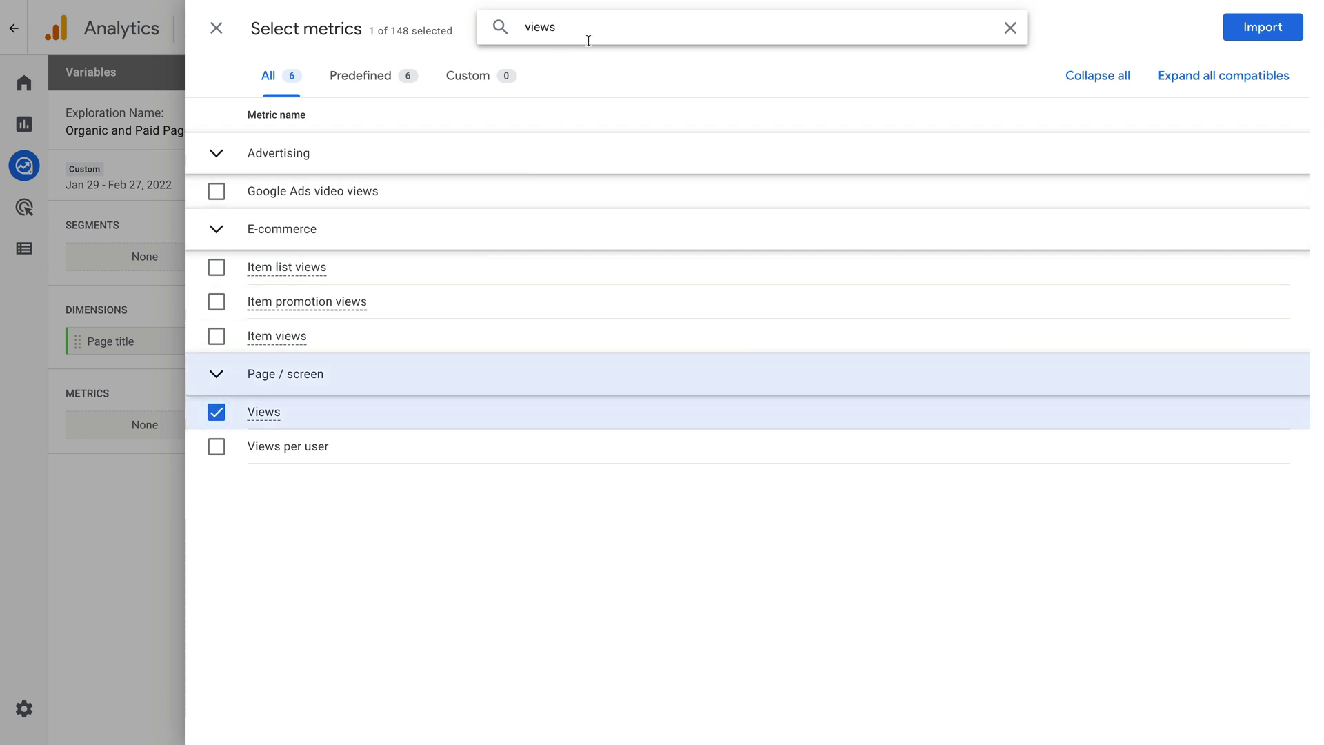
{"action": "left_click_drag", "start_coordinate": [588, 35], "coordinate": [512, 25]}
{"action": "type", "text": "sessions"}
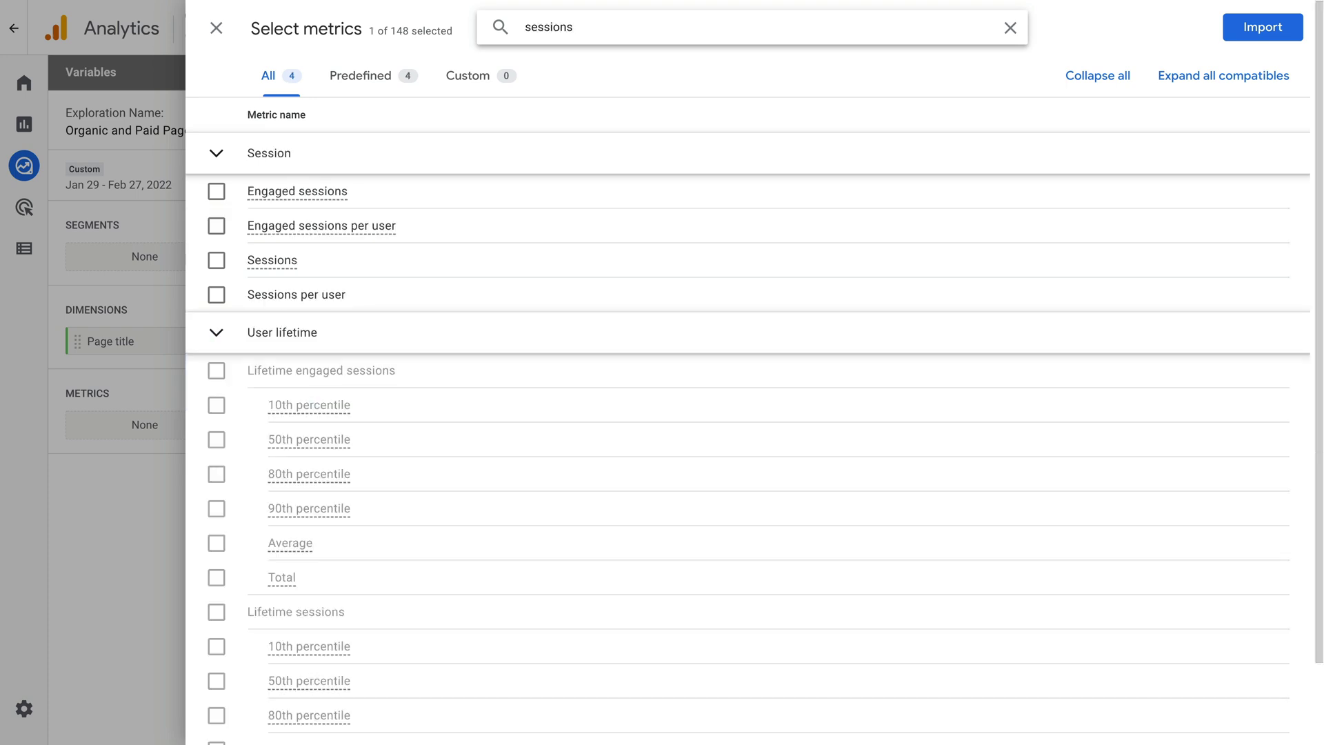
{"action": "left_click", "coordinate": [216, 260]}
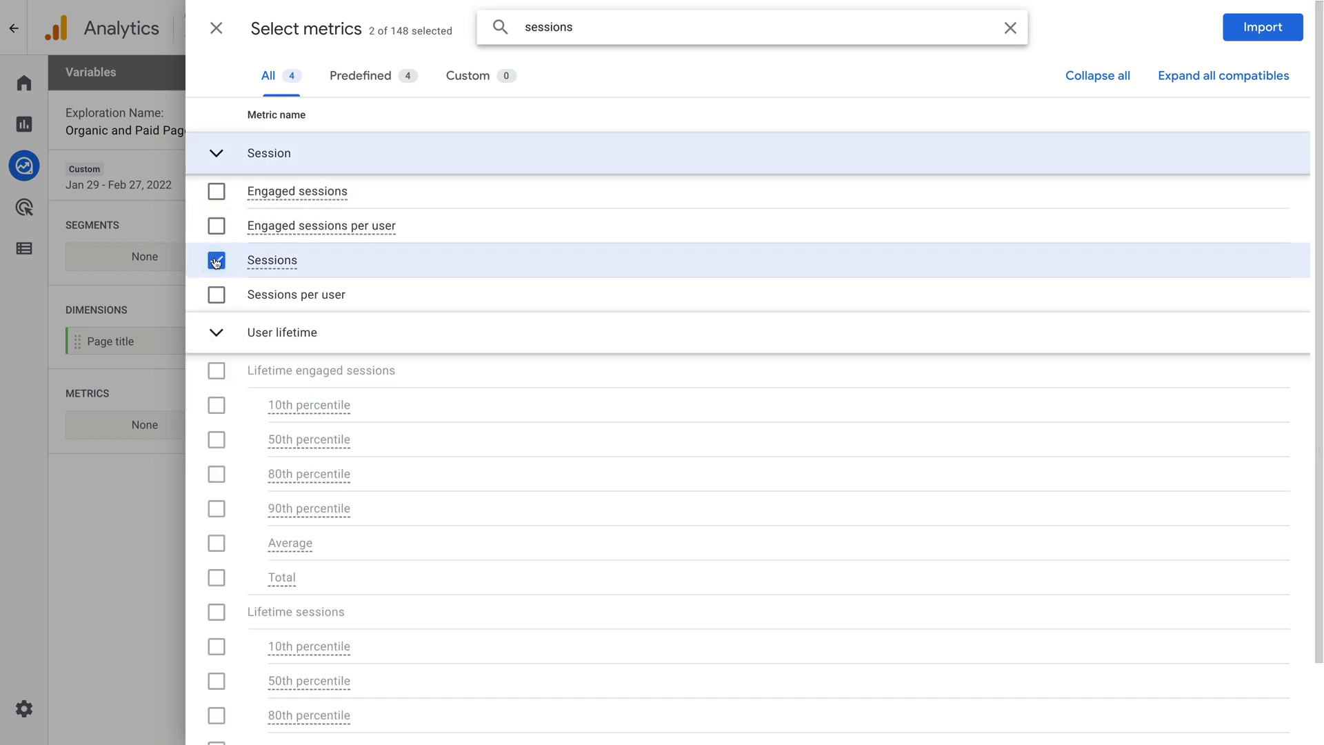
{"action": "left_click_drag", "start_coordinate": [579, 23], "coordinate": [512, 20]}
{"action": "type", "text": "conversions"}
{"action": "left_click", "coordinate": [216, 193]}
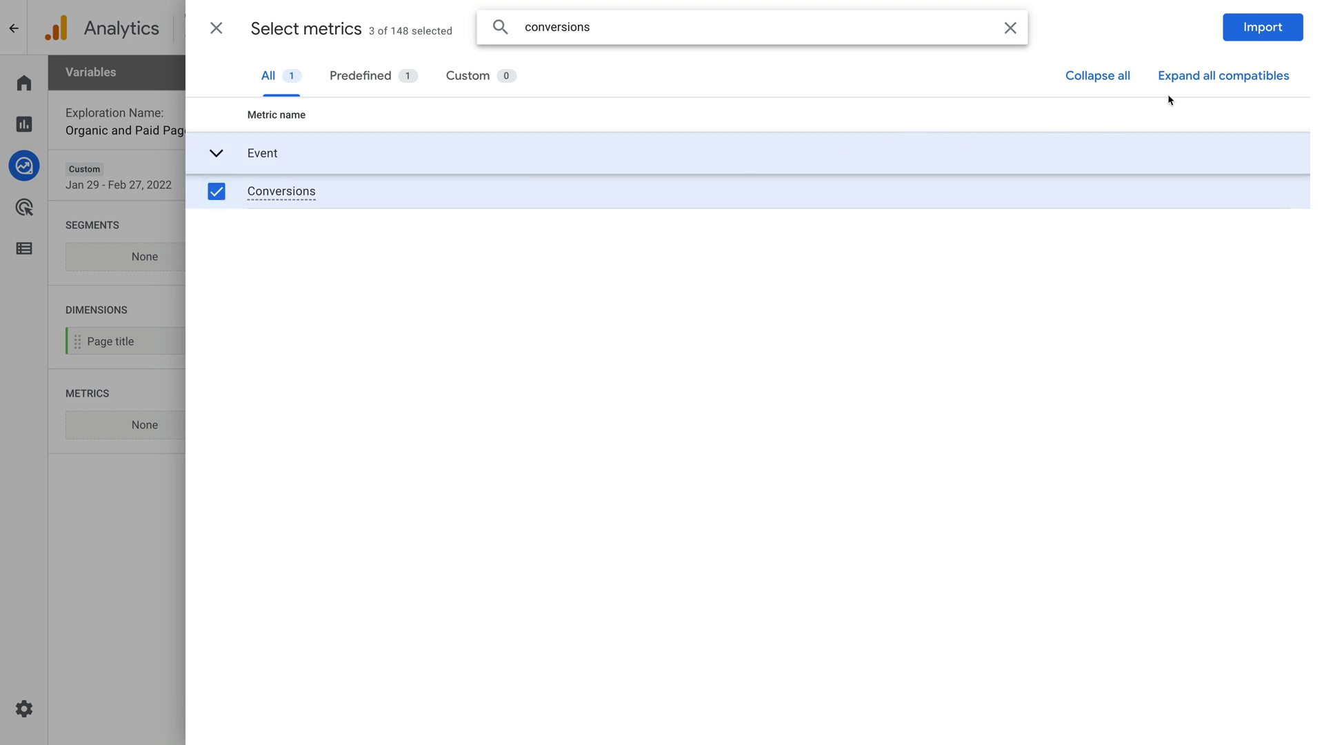
{"action": "left_click", "coordinate": [1291, 38]}
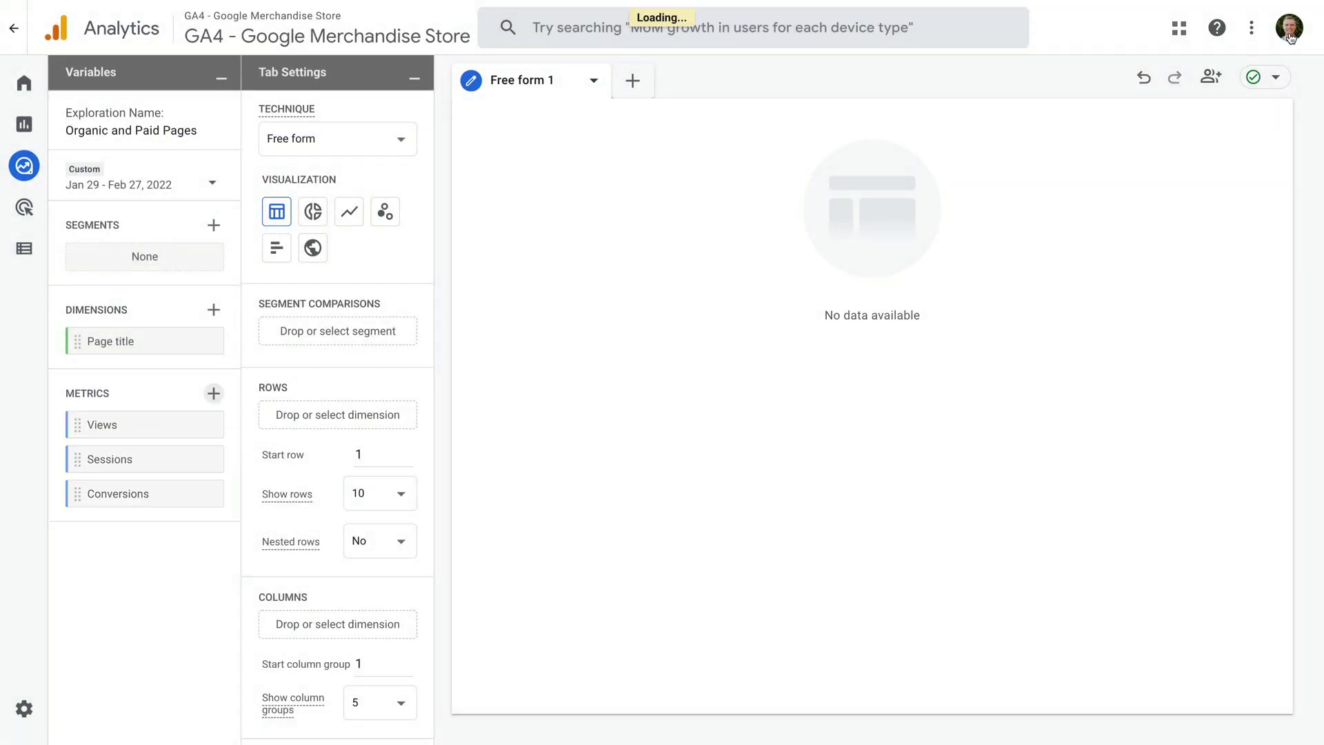
Drag Page title into Rows and Views, Sessions and Conversions into Values.
{"action": "left_click_drag", "start_coordinate": [97, 341], "coordinate": [307, 397]}
{"action": "scroll", "coordinate": [310, 400], "scroll_direction": "down", "scroll_amount": 2}
{"action": "scroll", "coordinate": [310, 400], "scroll_direction": "down", "scroll_amount": 2}
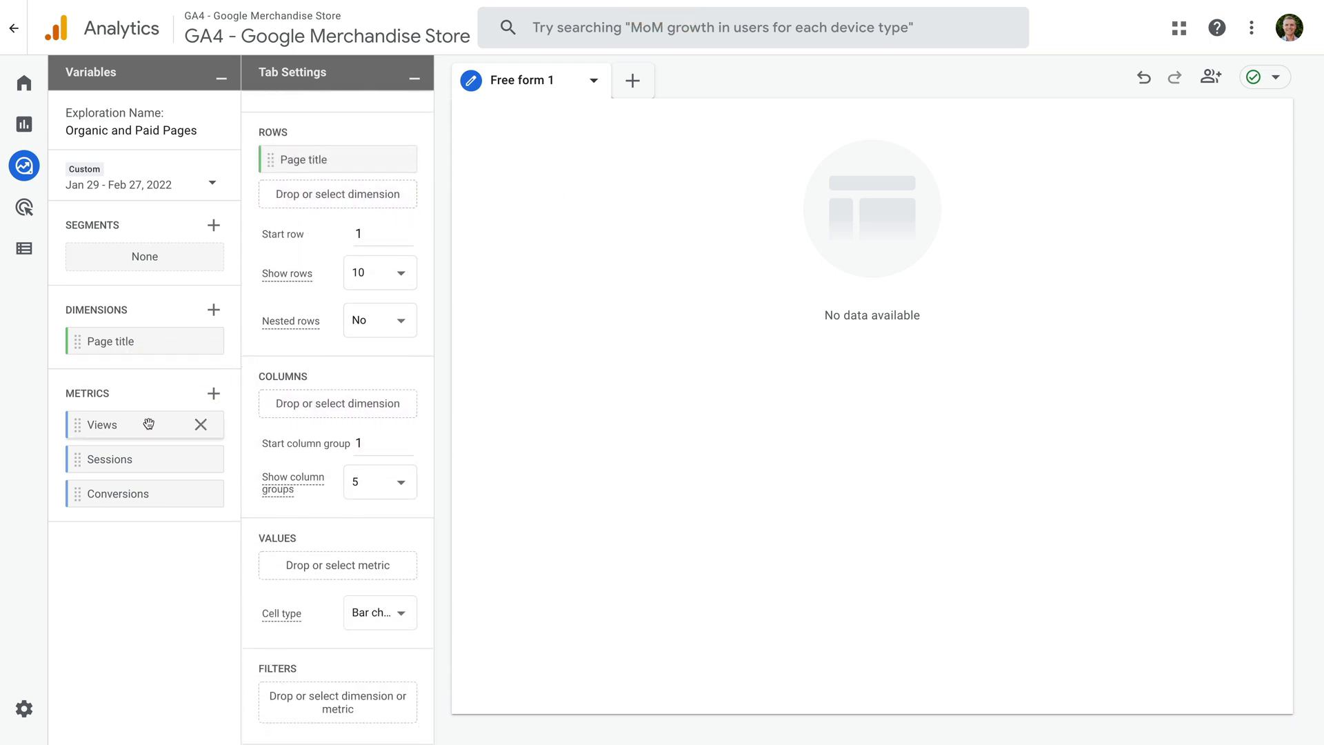
{"action": "left_click_drag", "start_coordinate": [145, 424], "coordinate": [318, 561]}
{"action": "left_click_drag", "start_coordinate": [154, 467], "coordinate": [317, 597]}
{"action": "left_click_drag", "start_coordinate": [112, 493], "coordinate": [308, 632]}
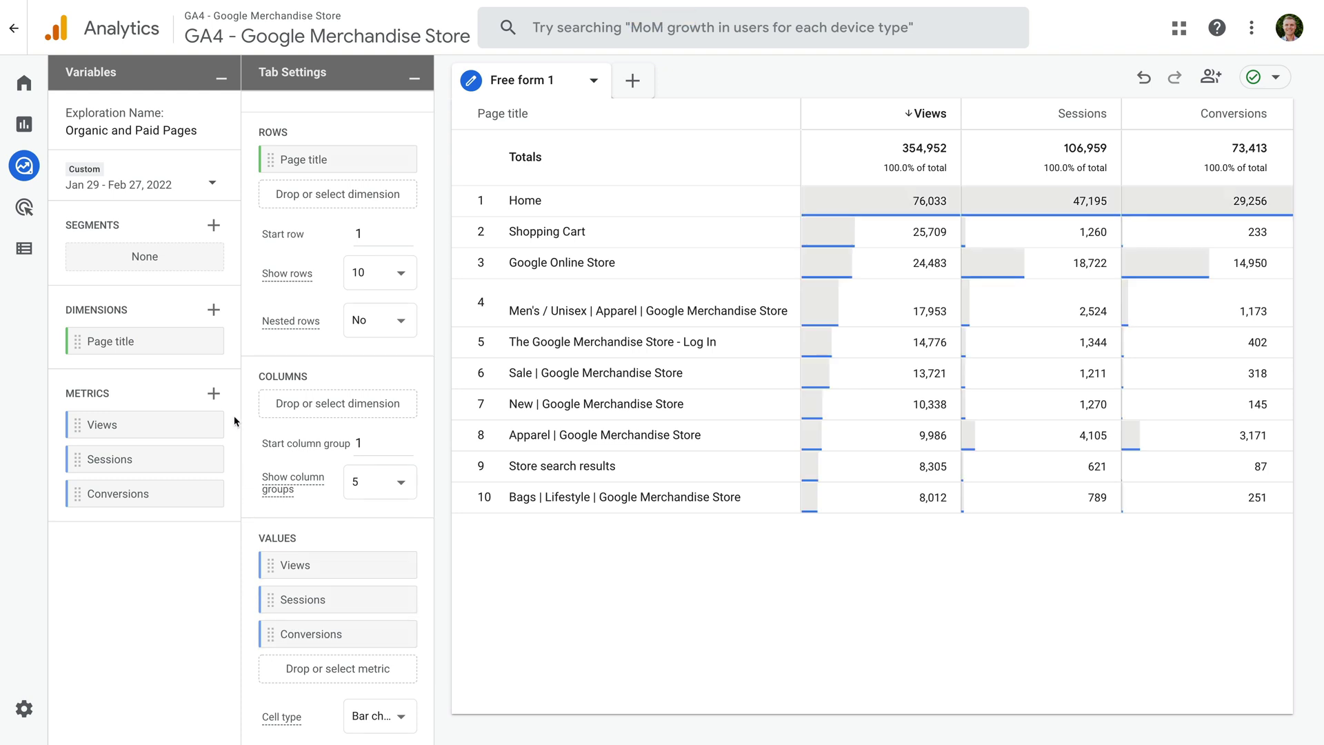
Create a Session segment and title it 'Organic Traffic'.
{"action": "left_click", "coordinate": [214, 225]}
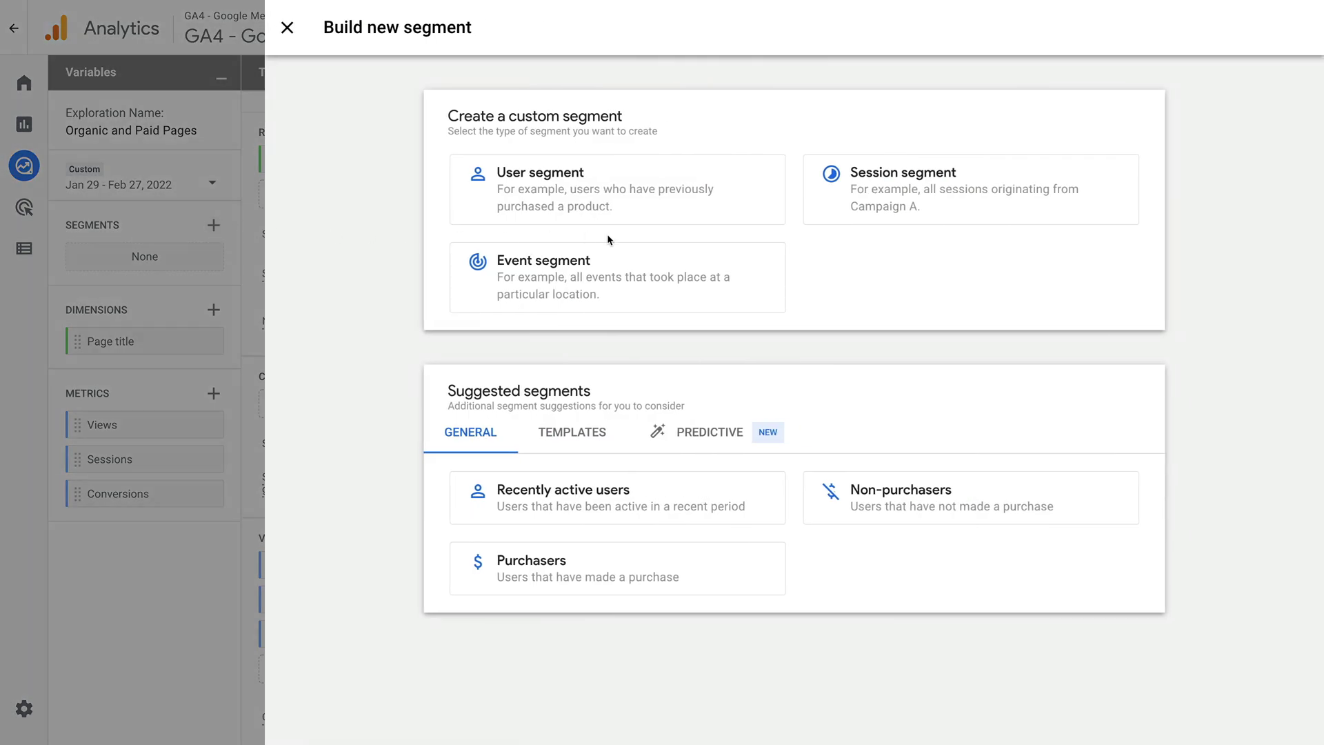
{"action": "left_click", "coordinate": [954, 204]}
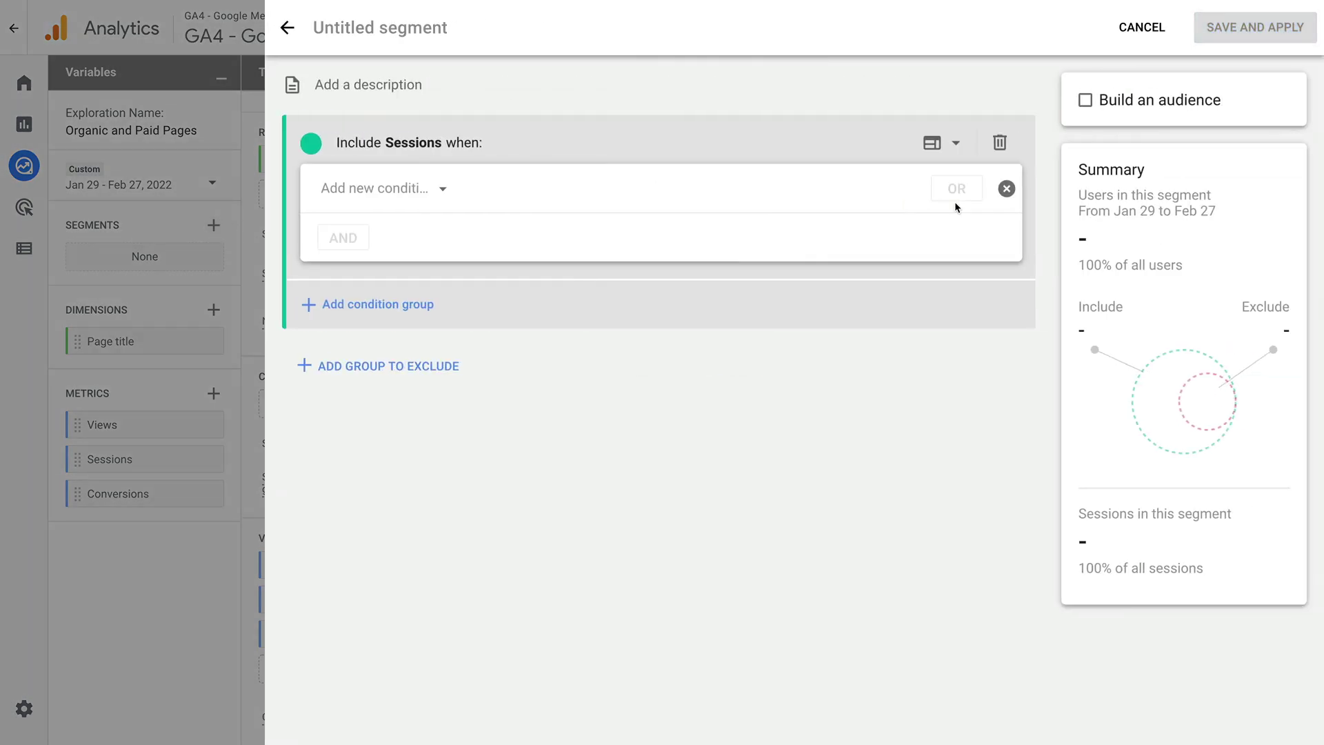
{"action": "left_click", "coordinate": [393, 31]}
{"action": "type", "text": "Organic "}
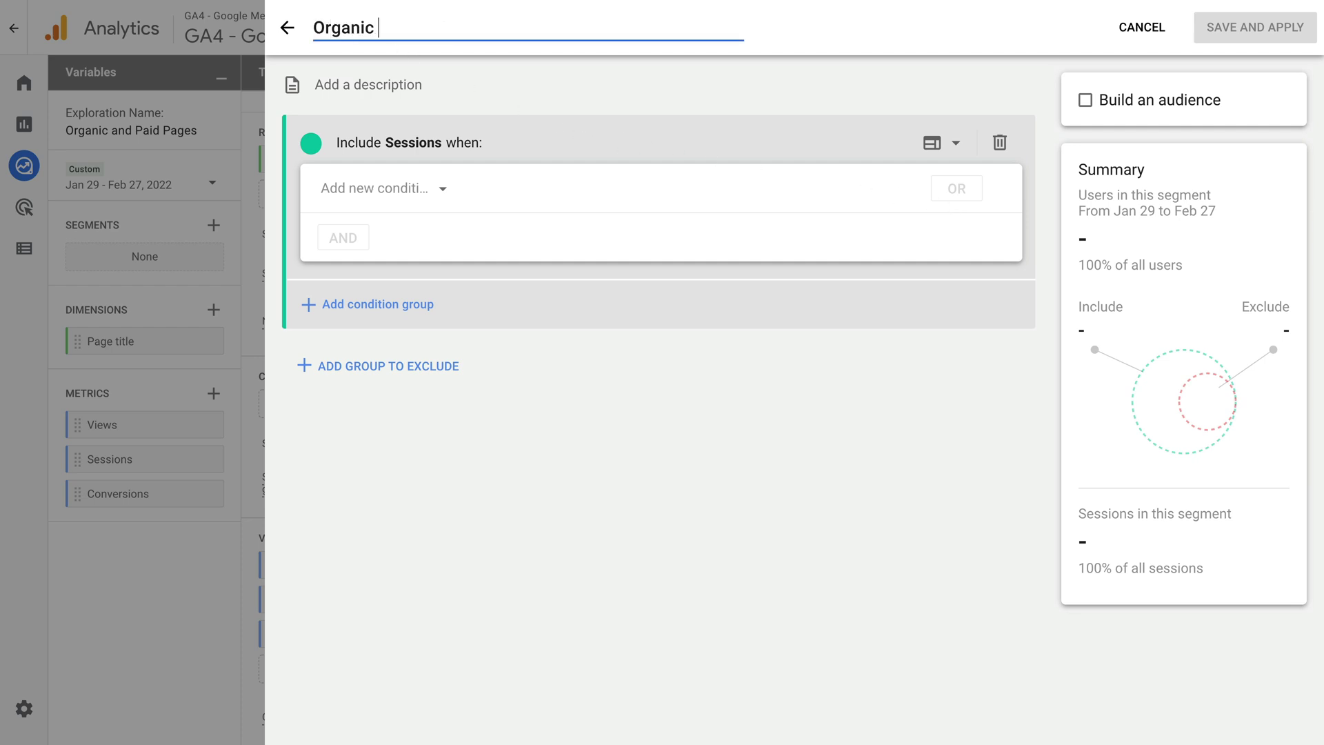
{"action": "type", "text": "Traffic"}
{"action": "key", "text": "Return"}
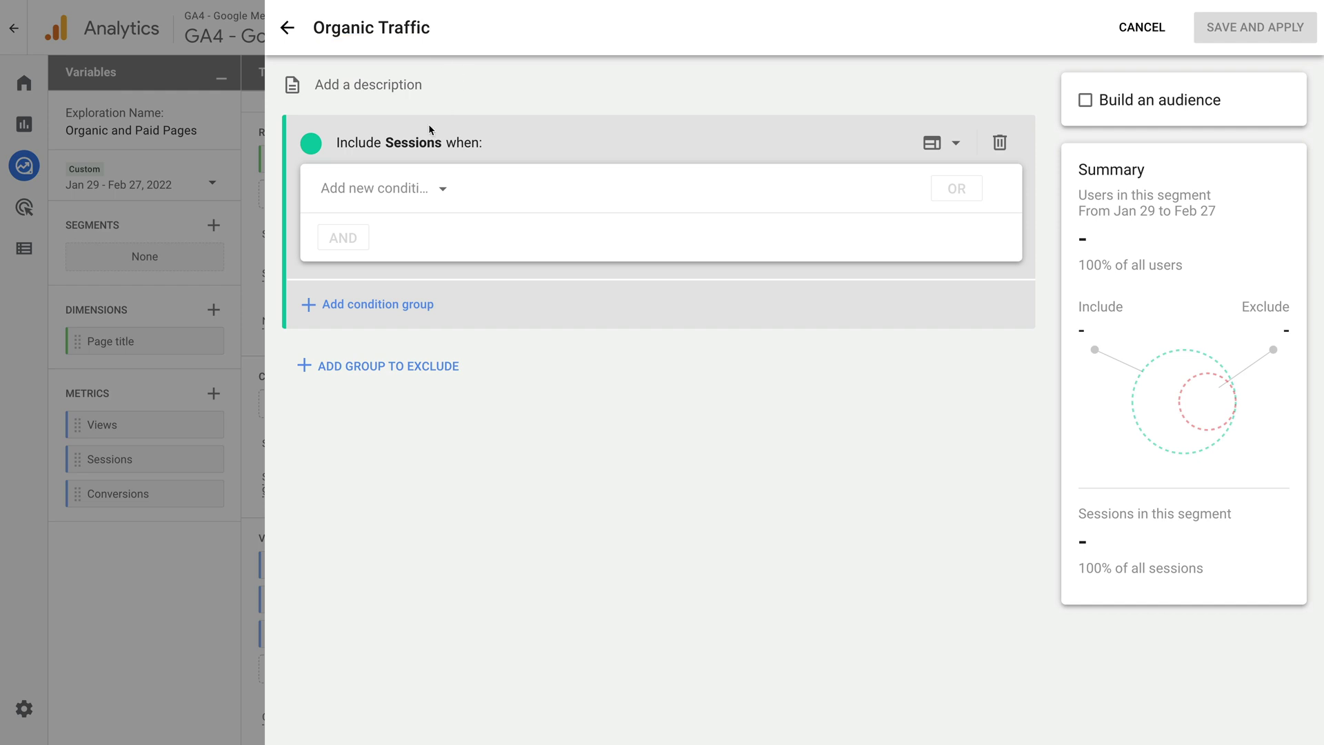
{"action": "left_click", "coordinate": [383, 187]}
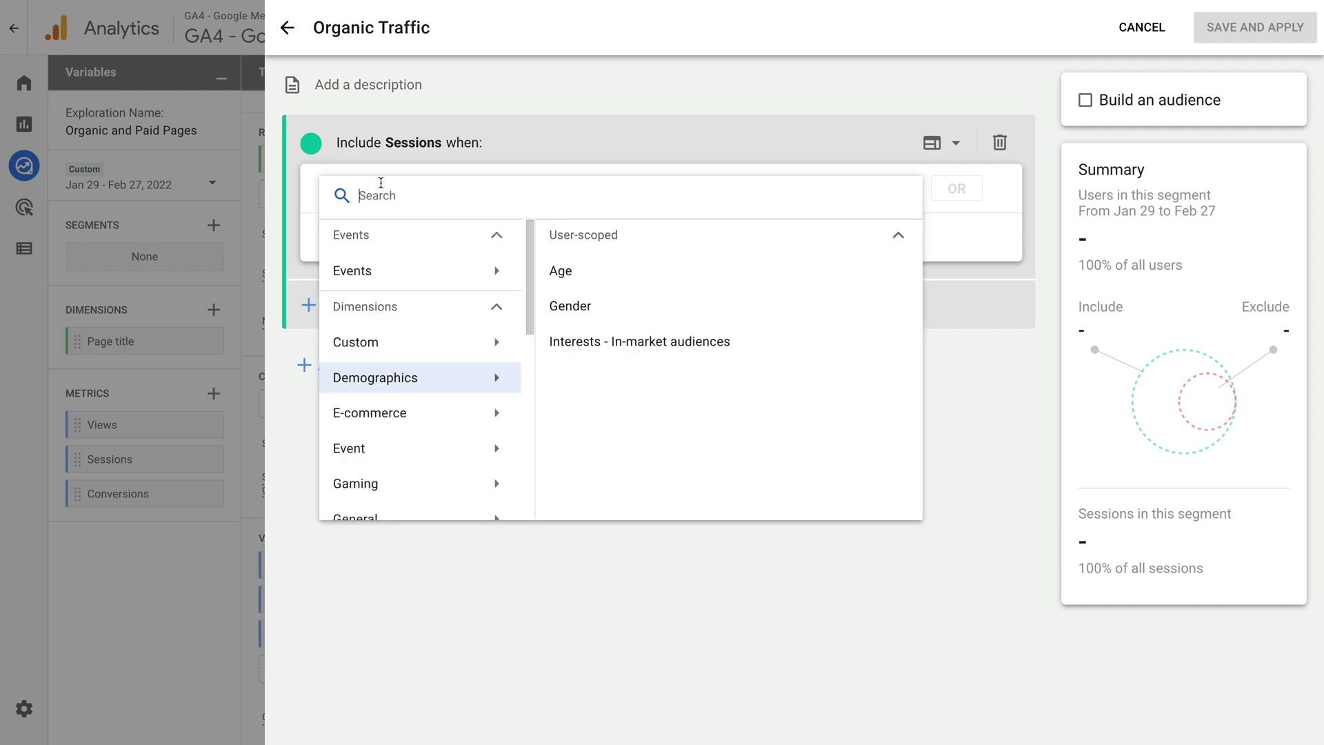
Base the Organic Traffic segment's new condition on the page_view event.
{"action": "scroll", "coordinate": [431, 308], "scroll_direction": "down", "scroll_amount": 5}
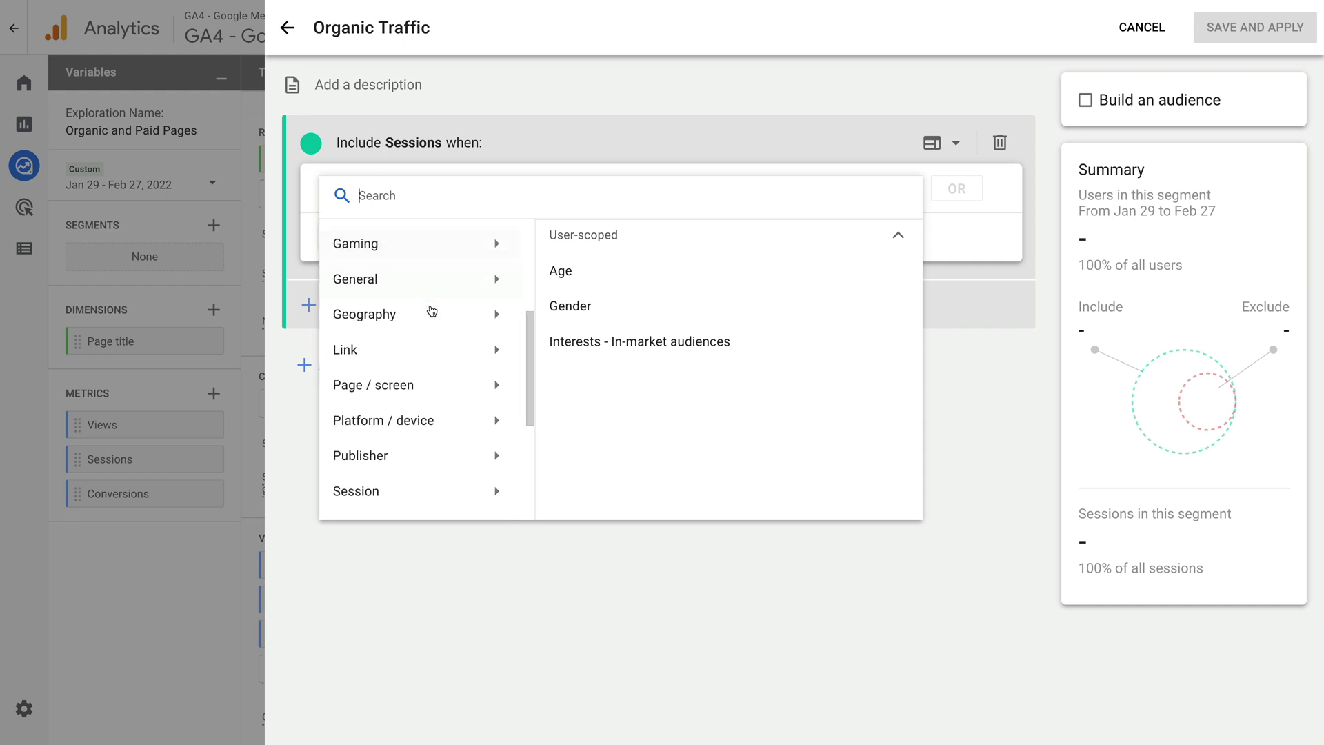
{"action": "scroll", "coordinate": [430, 309], "scroll_direction": "down", "scroll_amount": 3}
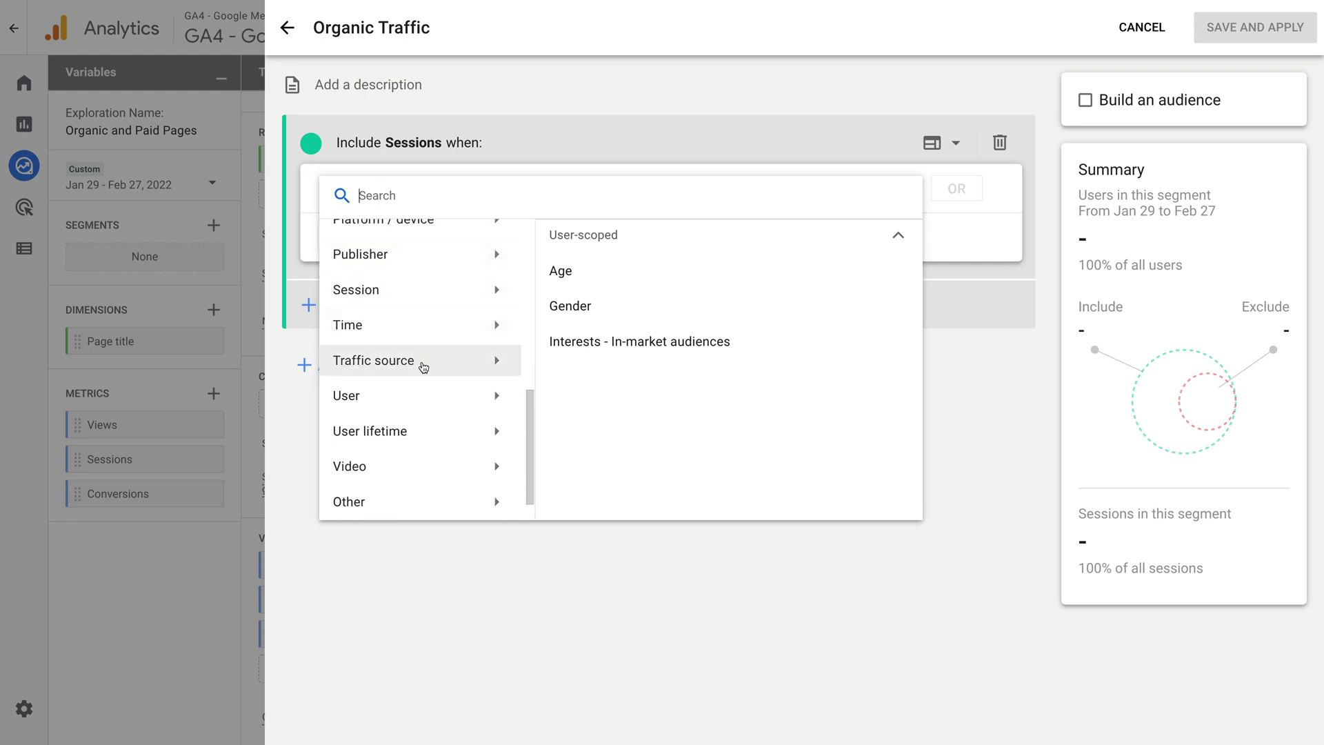
{"action": "left_click", "coordinate": [422, 365]}
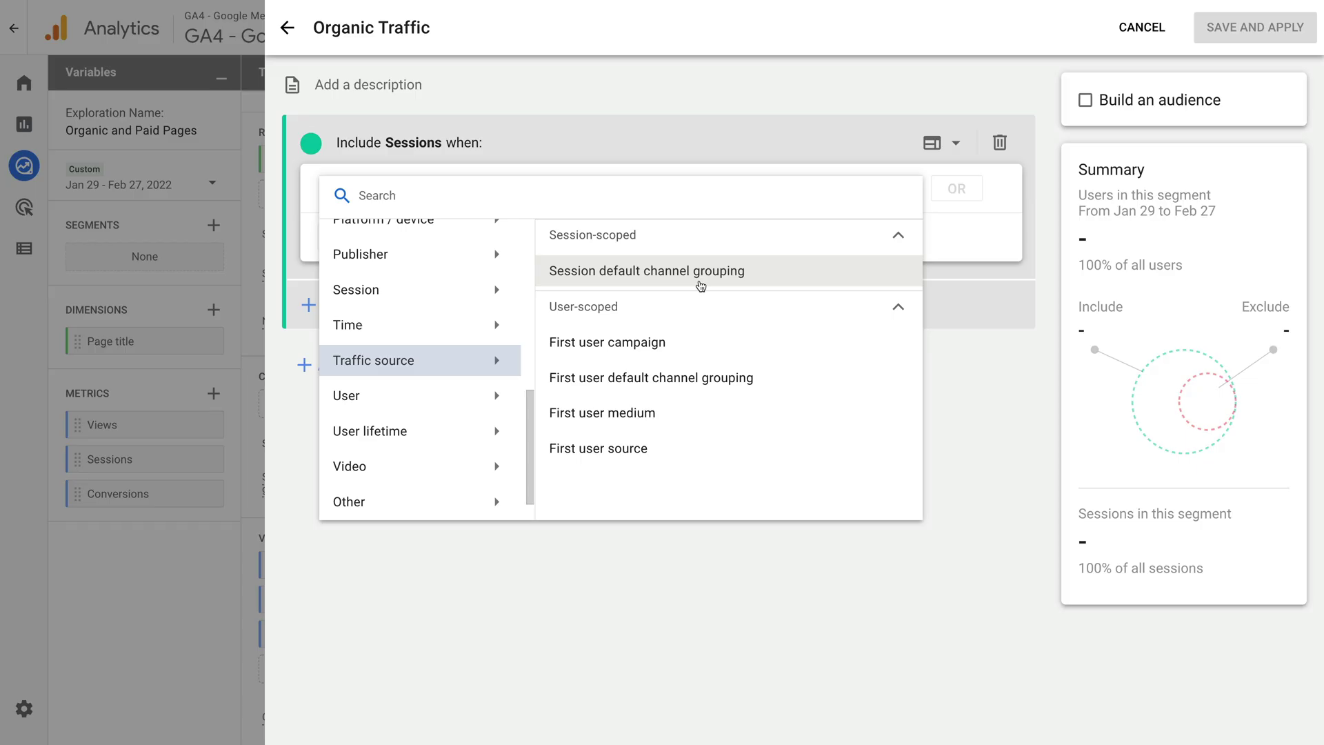
{"action": "scroll", "coordinate": [490, 286], "scroll_direction": "up", "scroll_amount": 6}
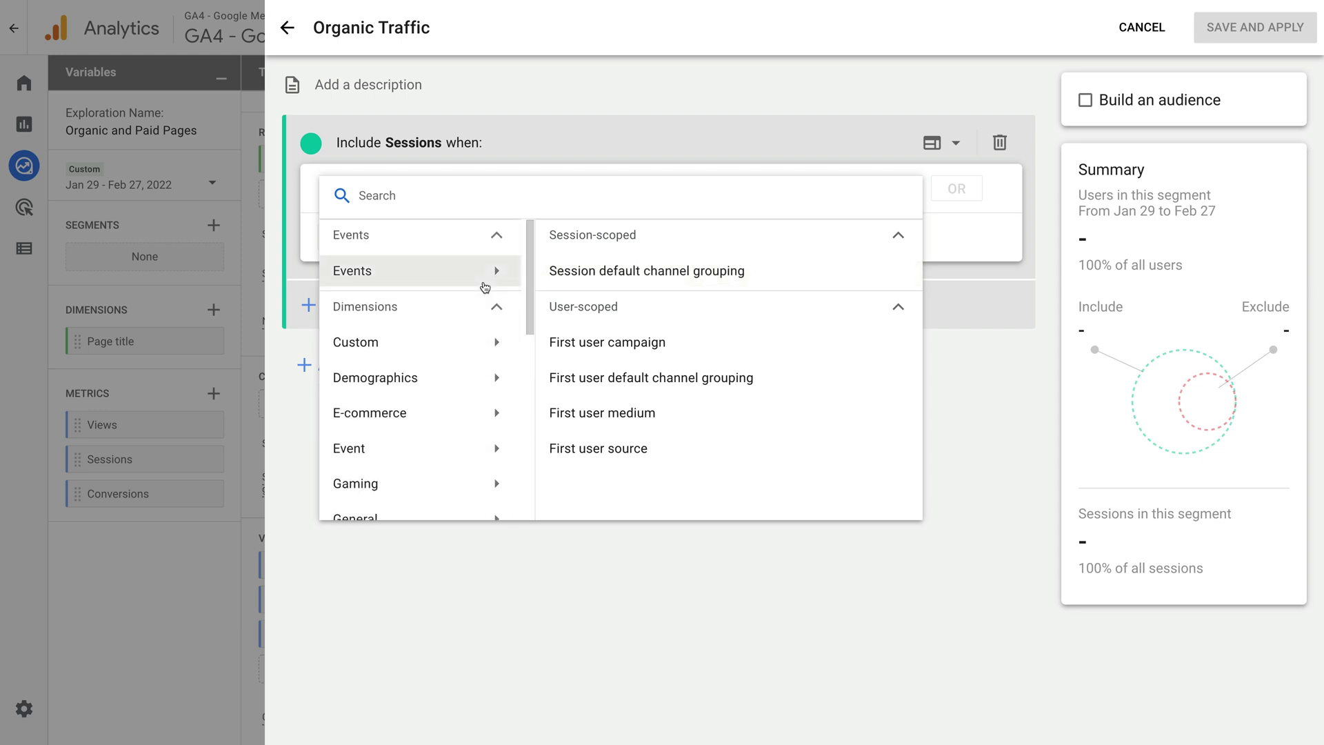
{"action": "left_click", "coordinate": [386, 283]}
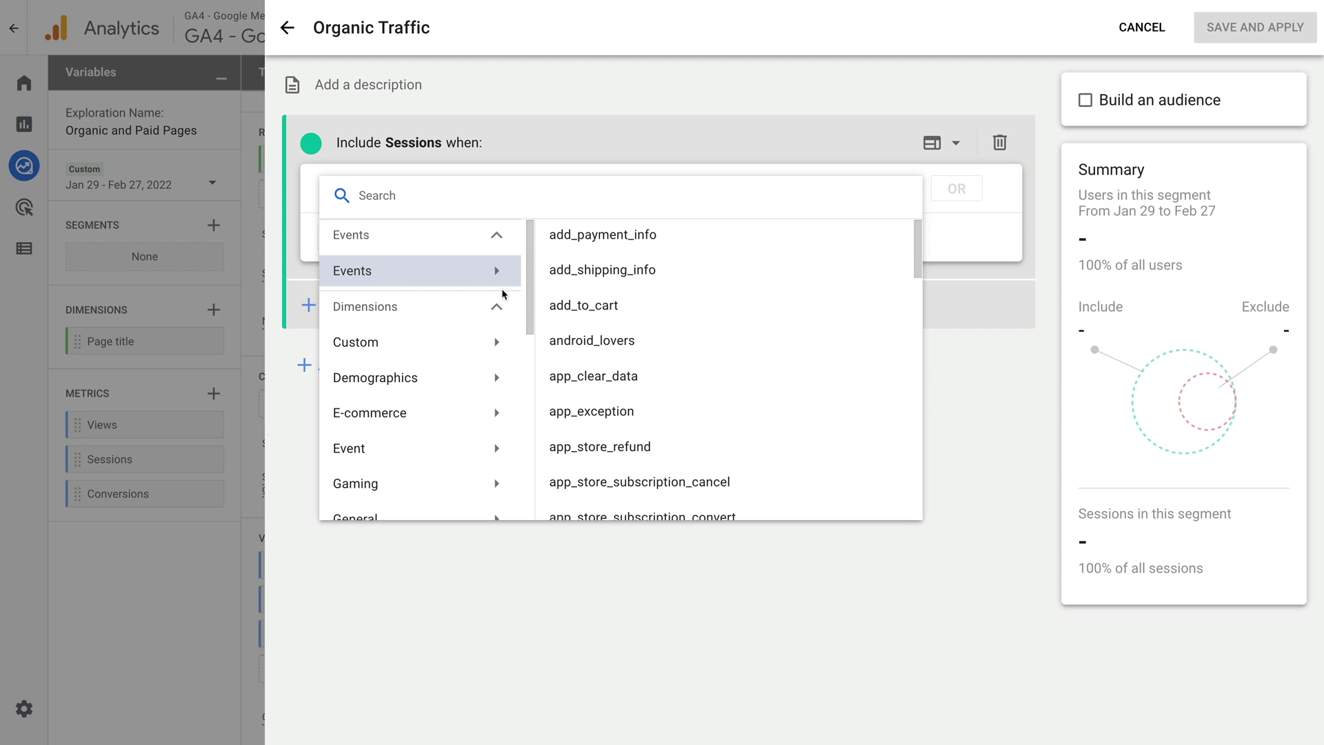
{"action": "scroll", "coordinate": [679, 338], "scroll_direction": "down", "scroll_amount": 5}
{"action": "scroll", "coordinate": [681, 337], "scroll_direction": "down", "scroll_amount": 9}
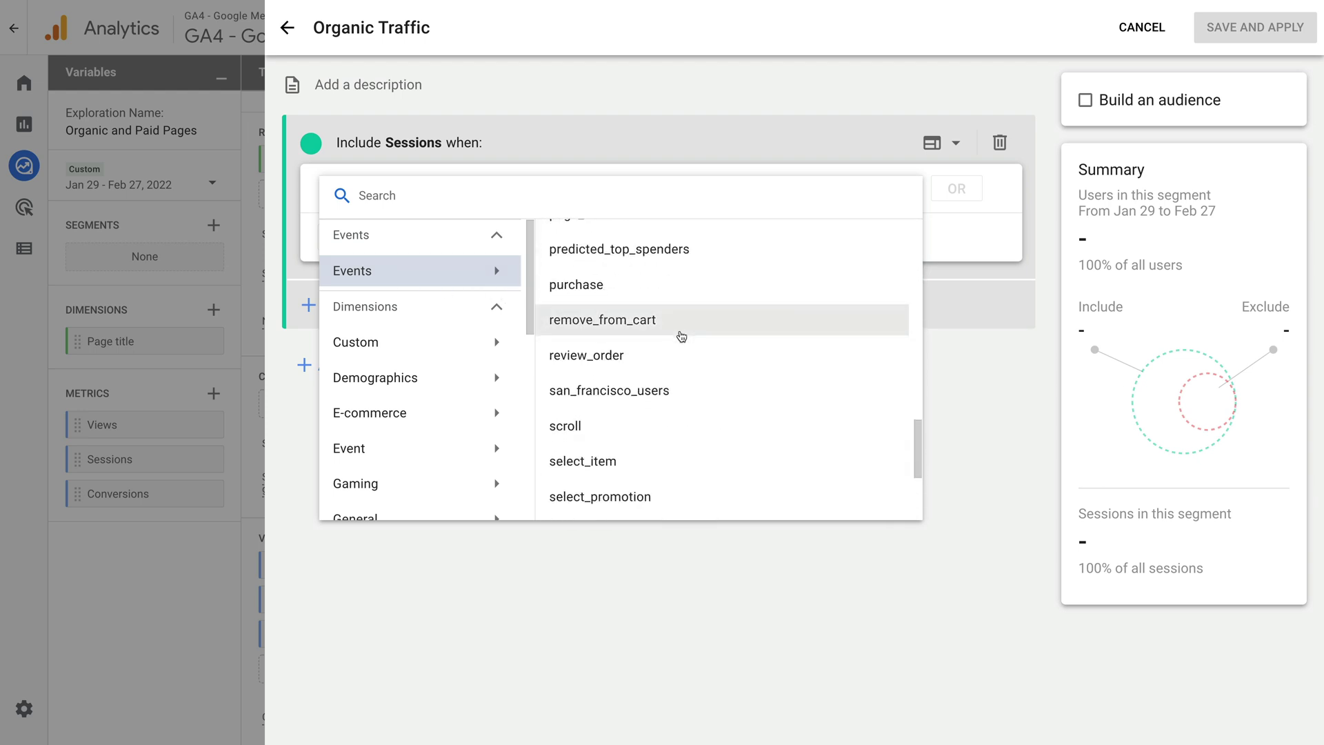
{"action": "scroll", "coordinate": [679, 336], "scroll_direction": "up", "scroll_amount": 3}
{"action": "left_click", "coordinate": [627, 307]}
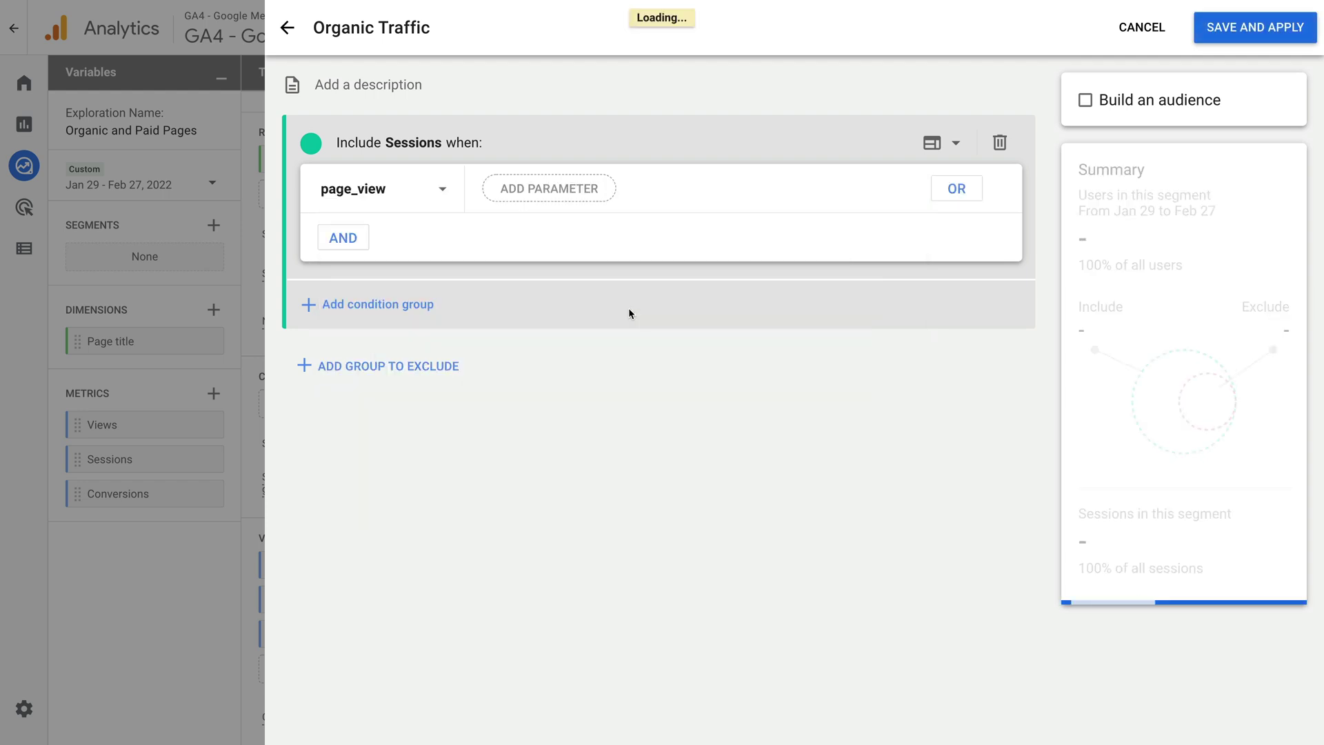
Filter page_view on medium exactly matching 'organic', then save and apply the segment.
{"action": "left_click", "coordinate": [569, 189]}
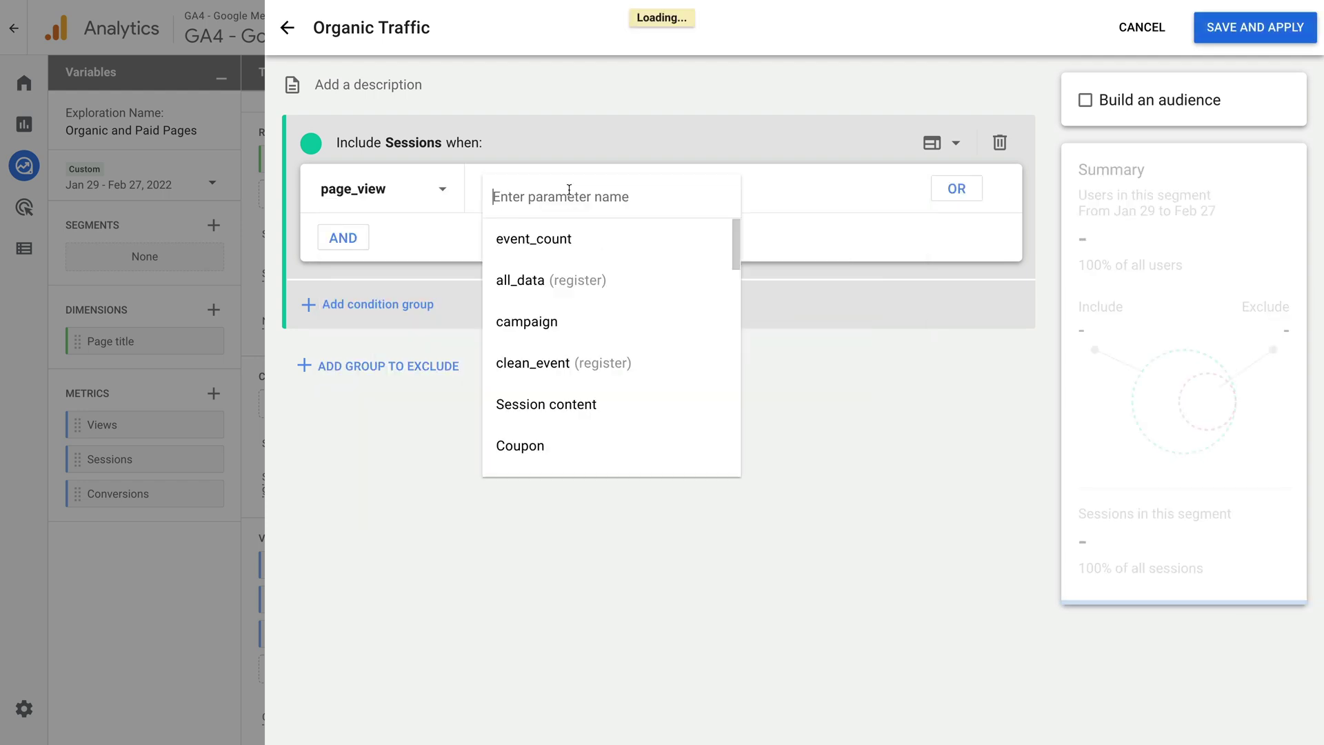
{"action": "type", "text": "mediu"}
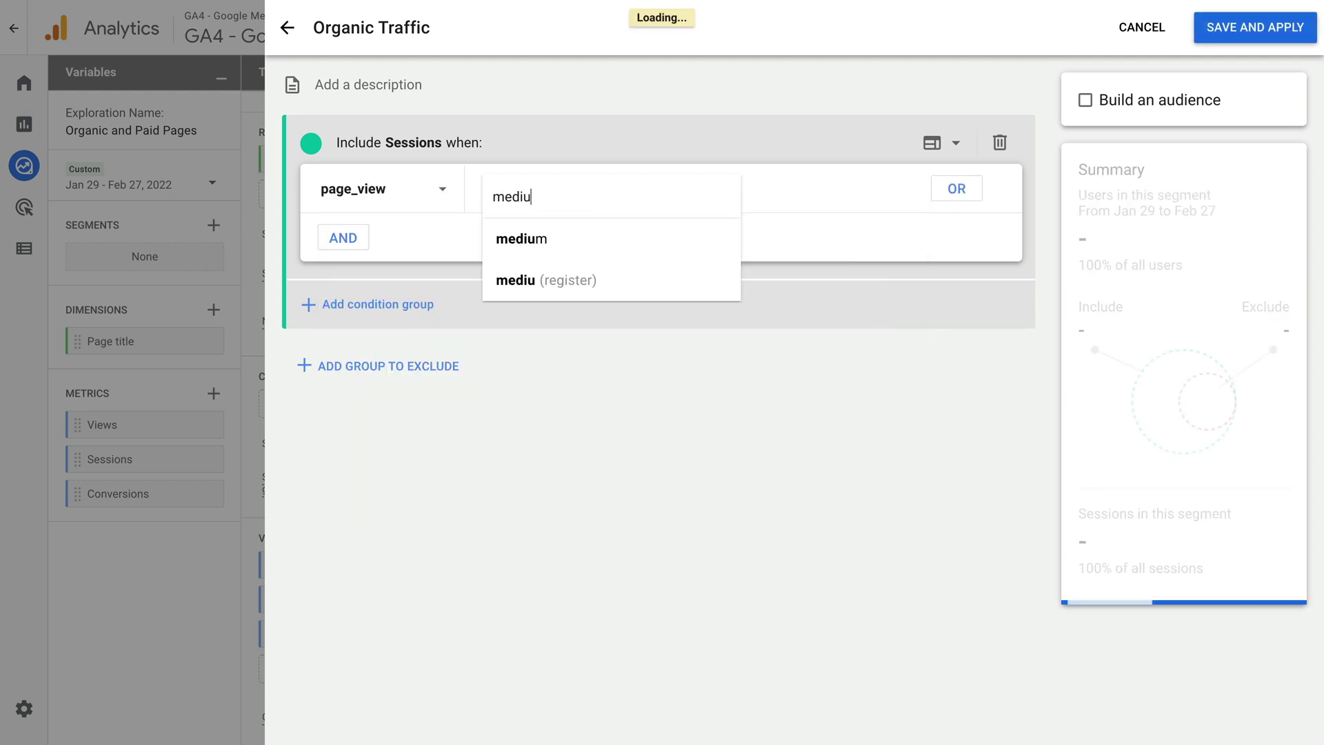
{"action": "left_click", "coordinate": [592, 242]}
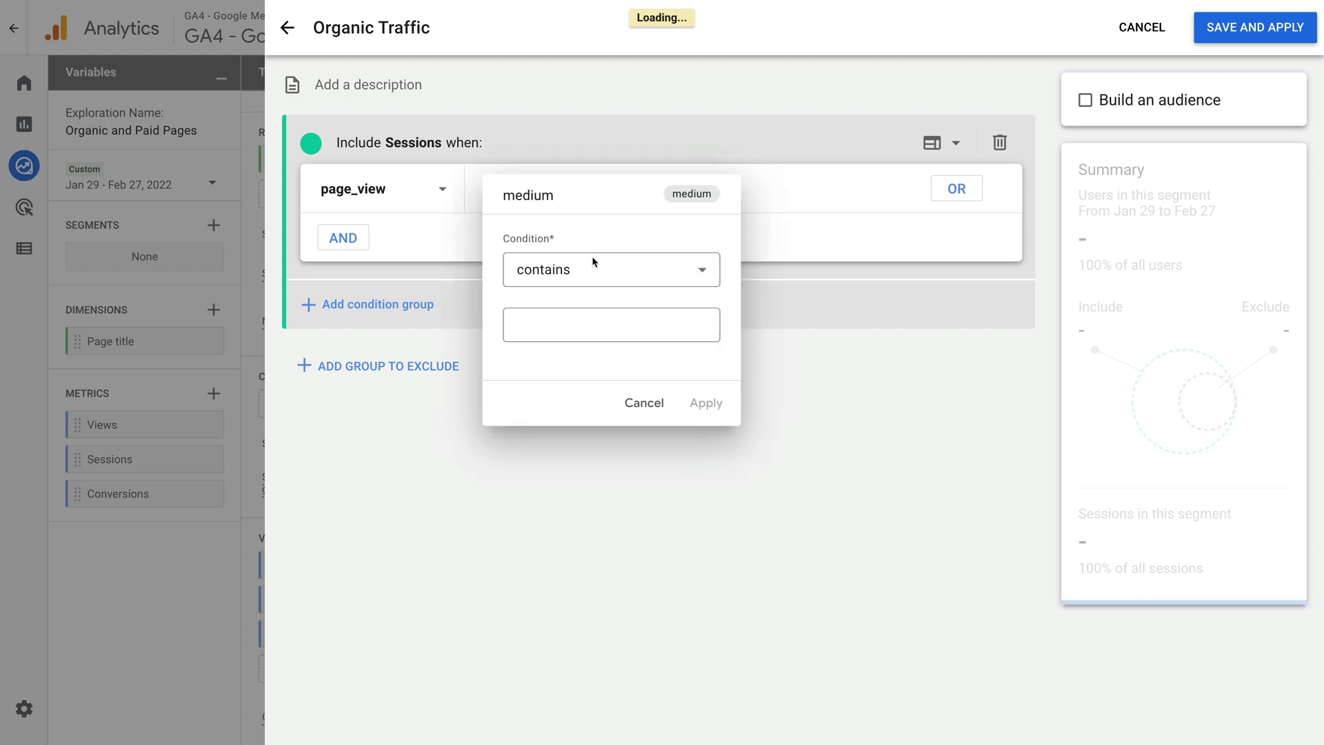
{"action": "left_click", "coordinate": [593, 261]}
{"action": "left_click", "coordinate": [628, 477]}
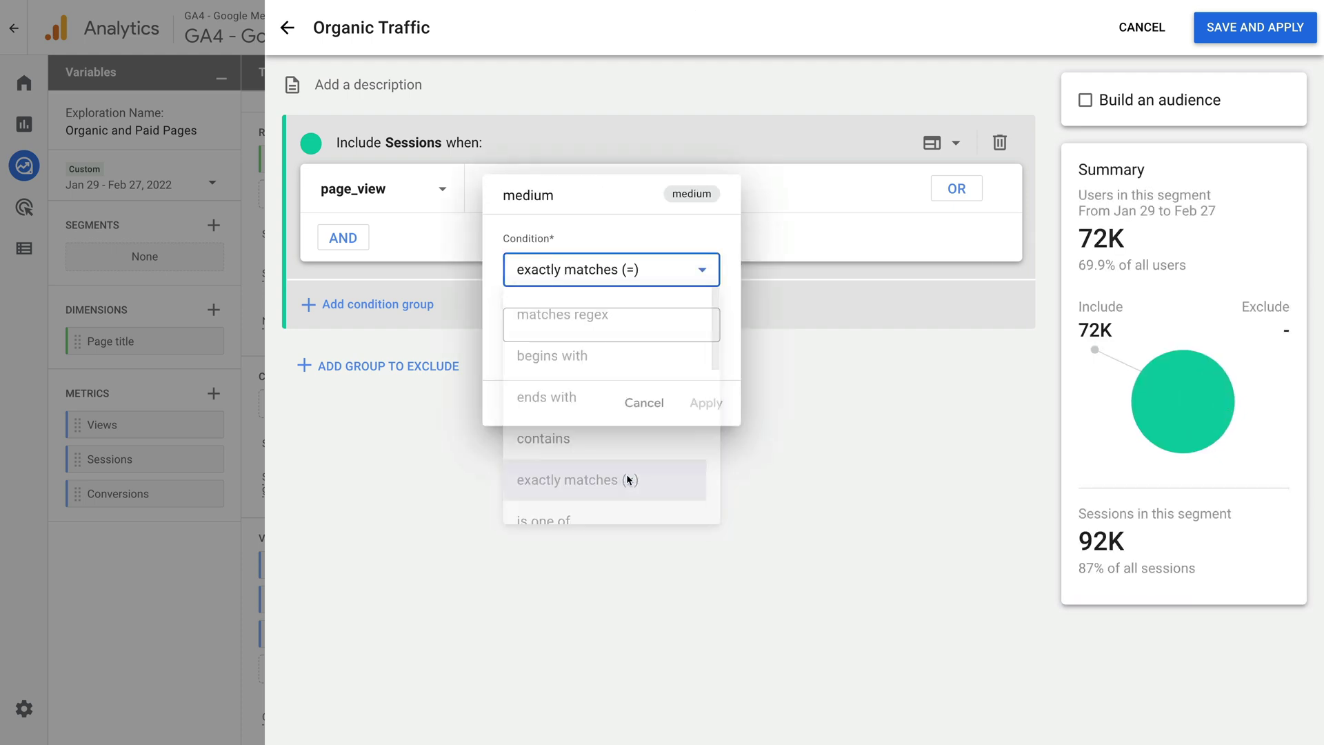
{"action": "left_click", "coordinate": [580, 330]}
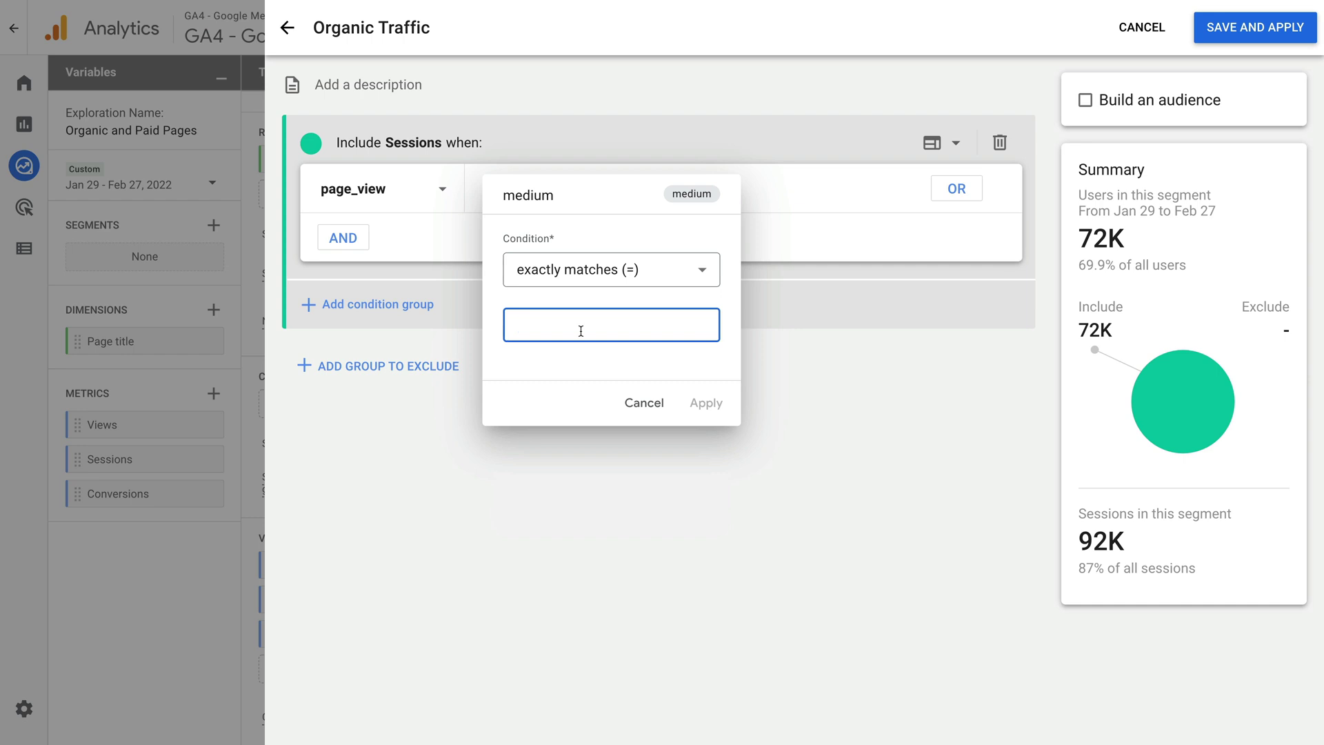
{"action": "type", "text": "organic"}
{"action": "left_click", "coordinate": [705, 406]}
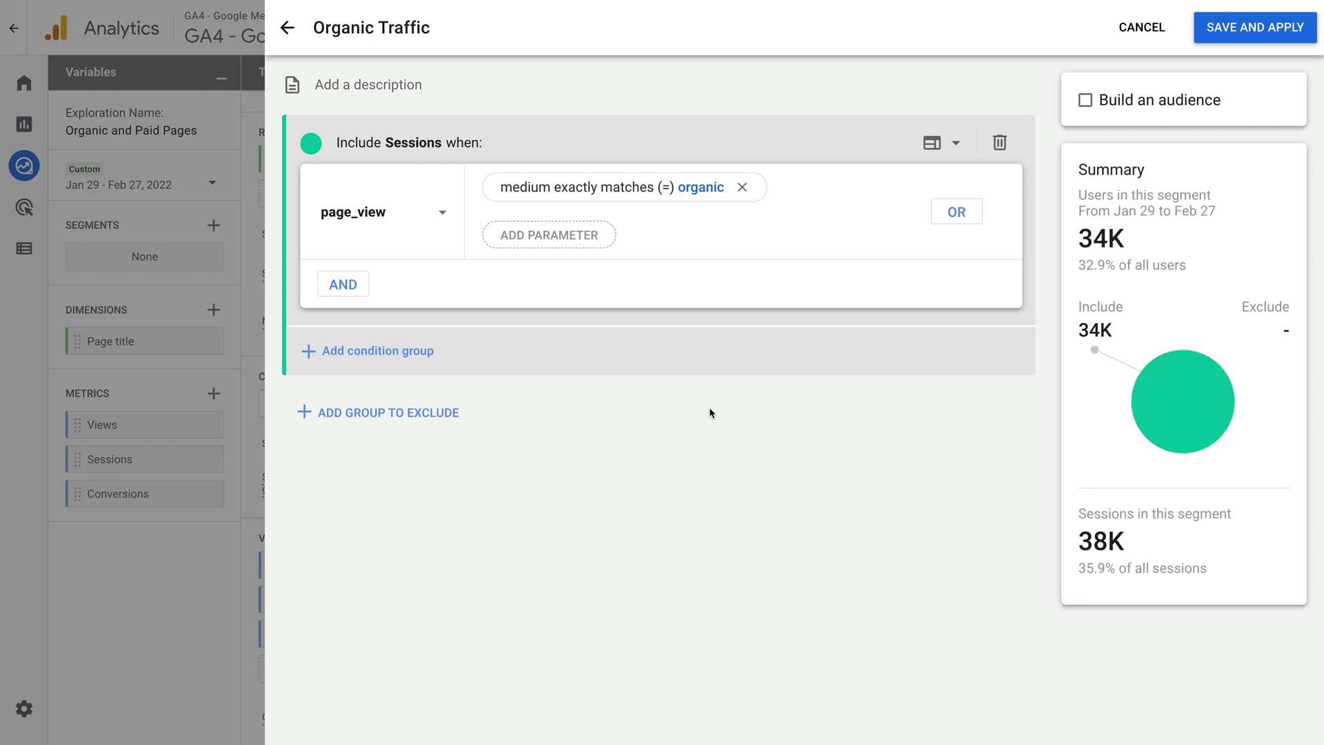
{"action": "left_click", "coordinate": [1228, 40]}
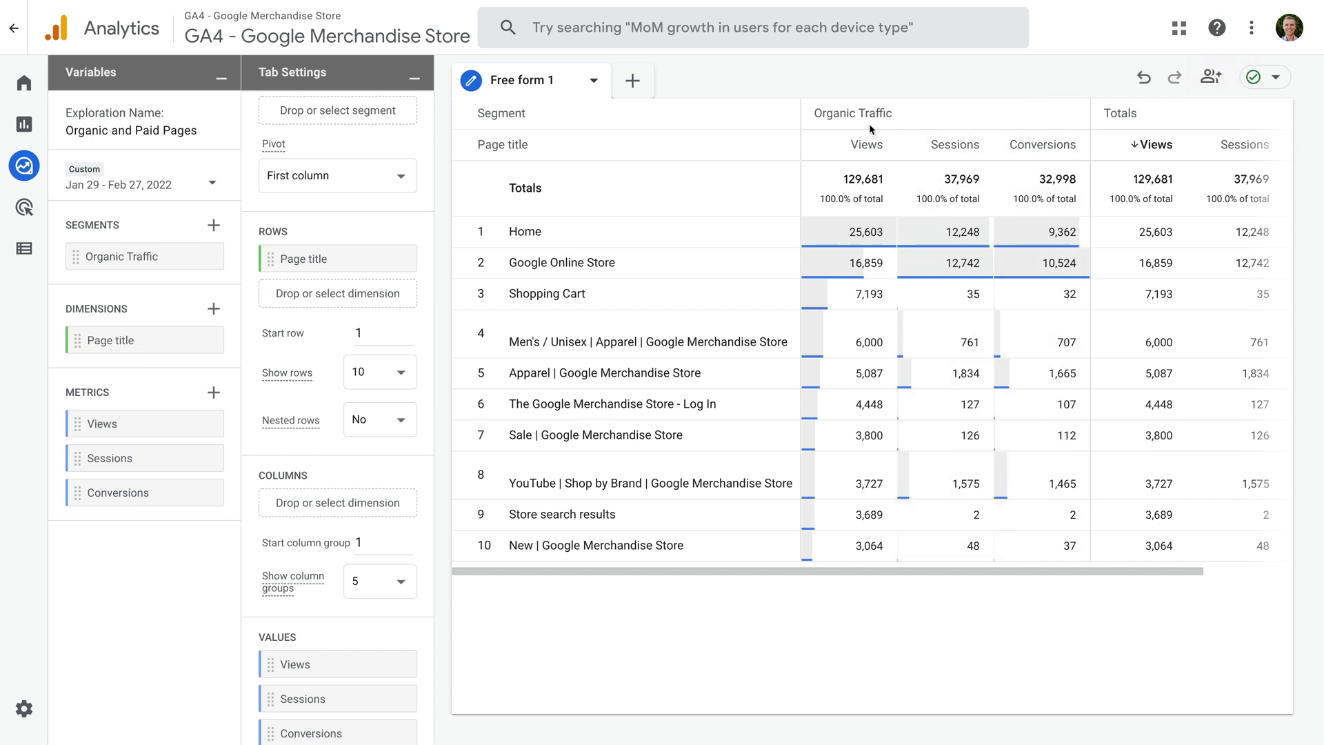
Start building a second new segment from the Segments panel.
{"action": "left_click", "coordinate": [213, 227]}
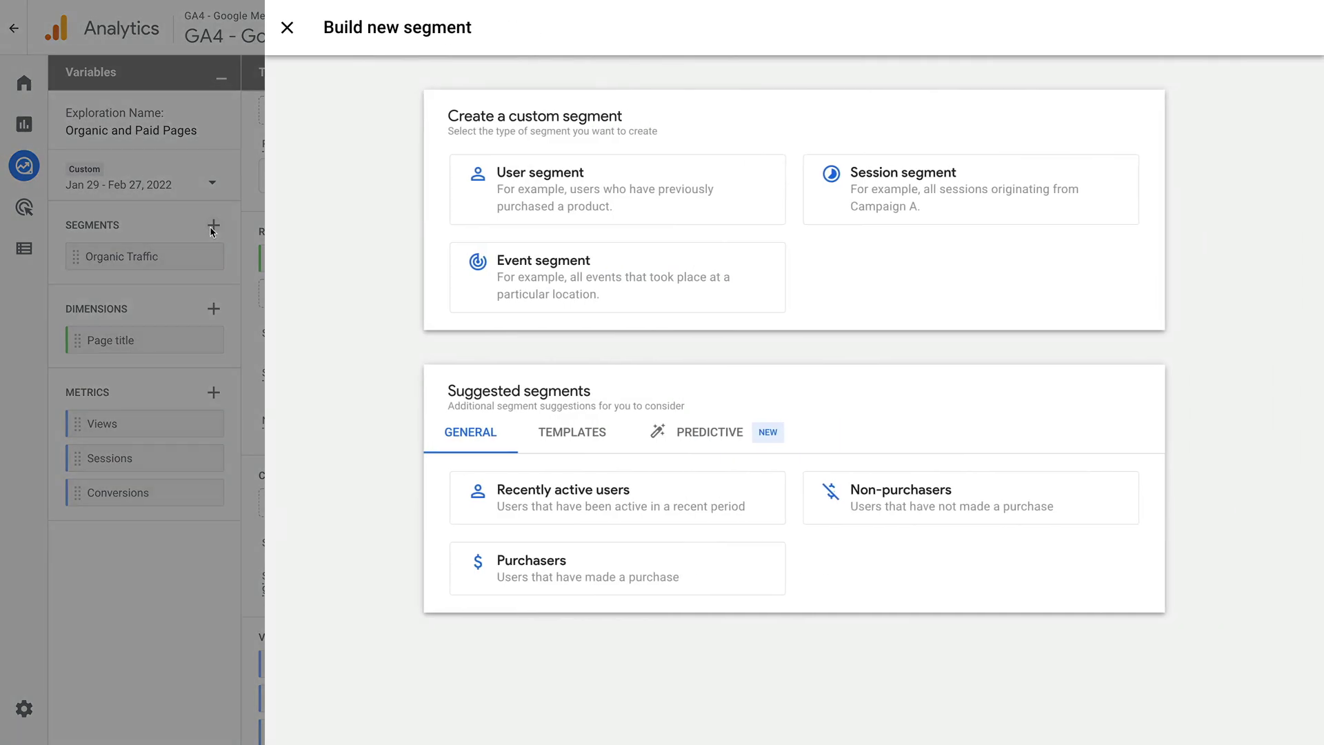
Create a session segment named 'Paid Traffic' with a page_view event condition.
{"action": "left_click", "coordinate": [898, 199]}
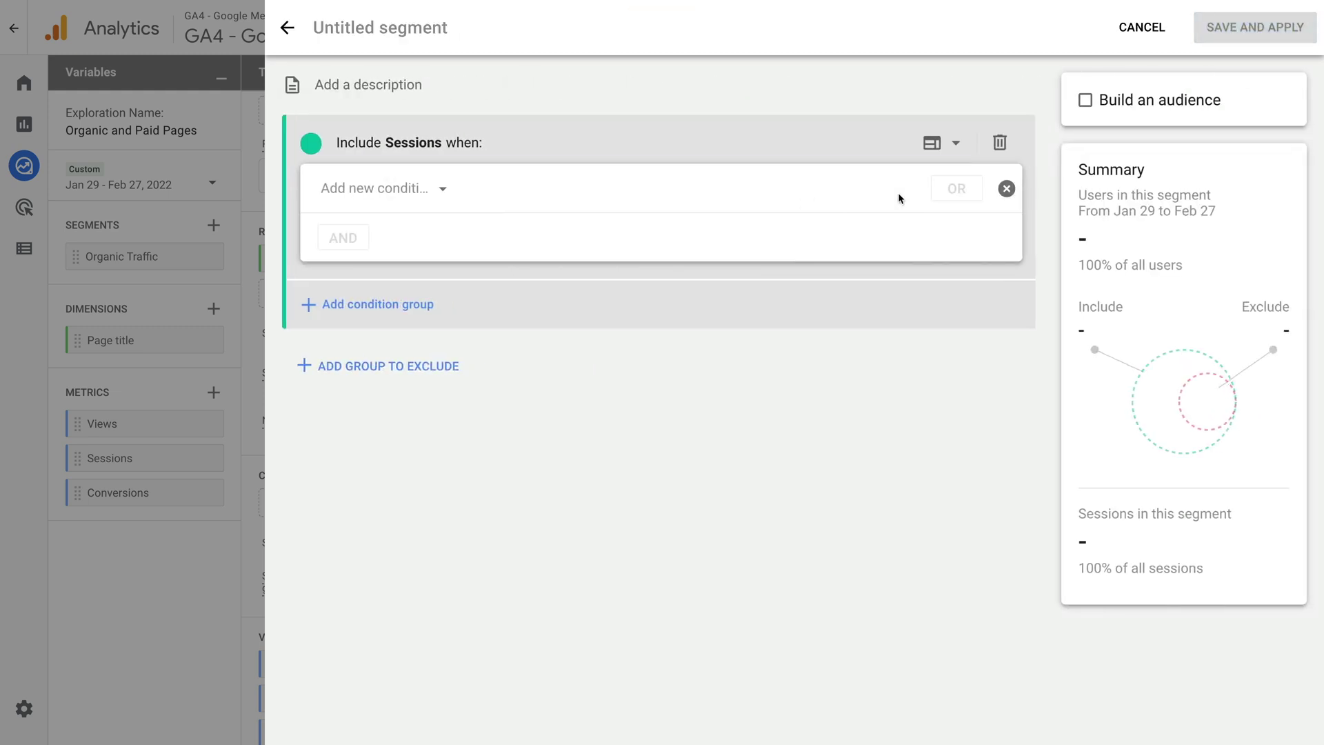
{"action": "left_click", "coordinate": [382, 28]}
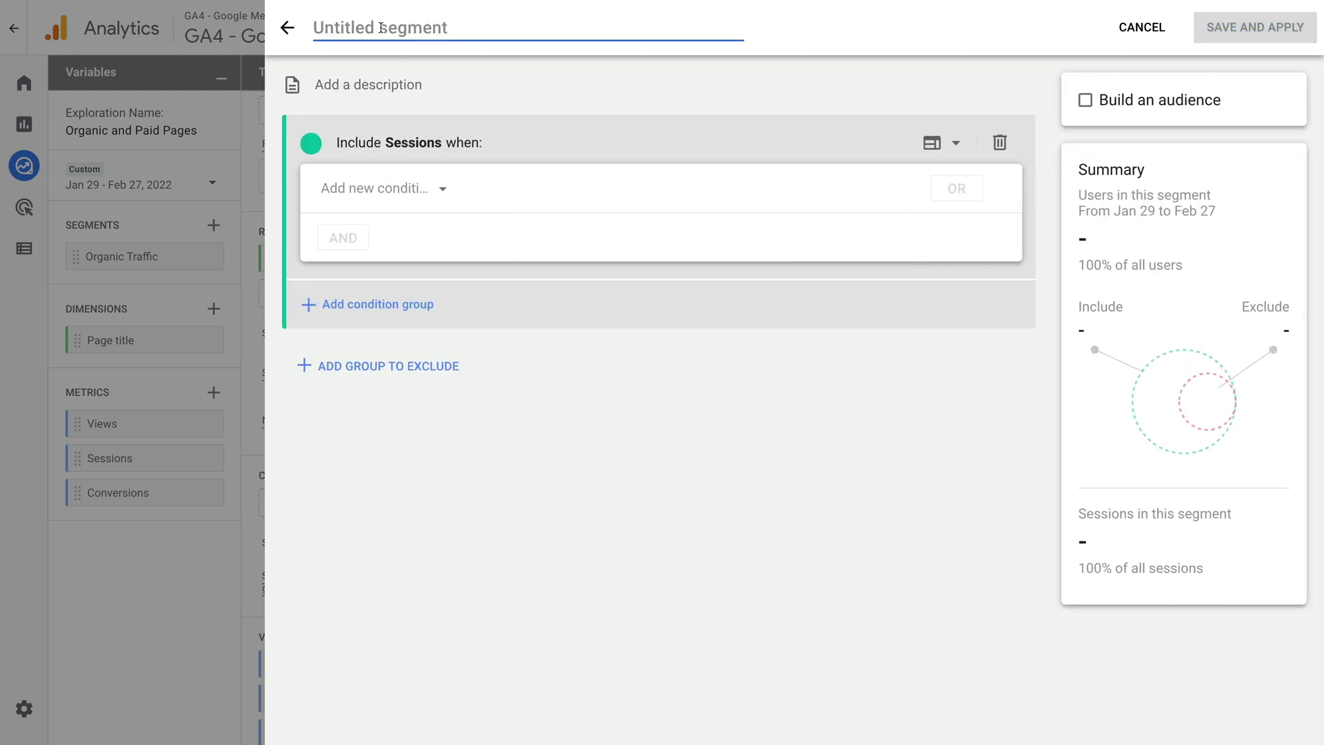
{"action": "type", "text": "Paid Traffic"}
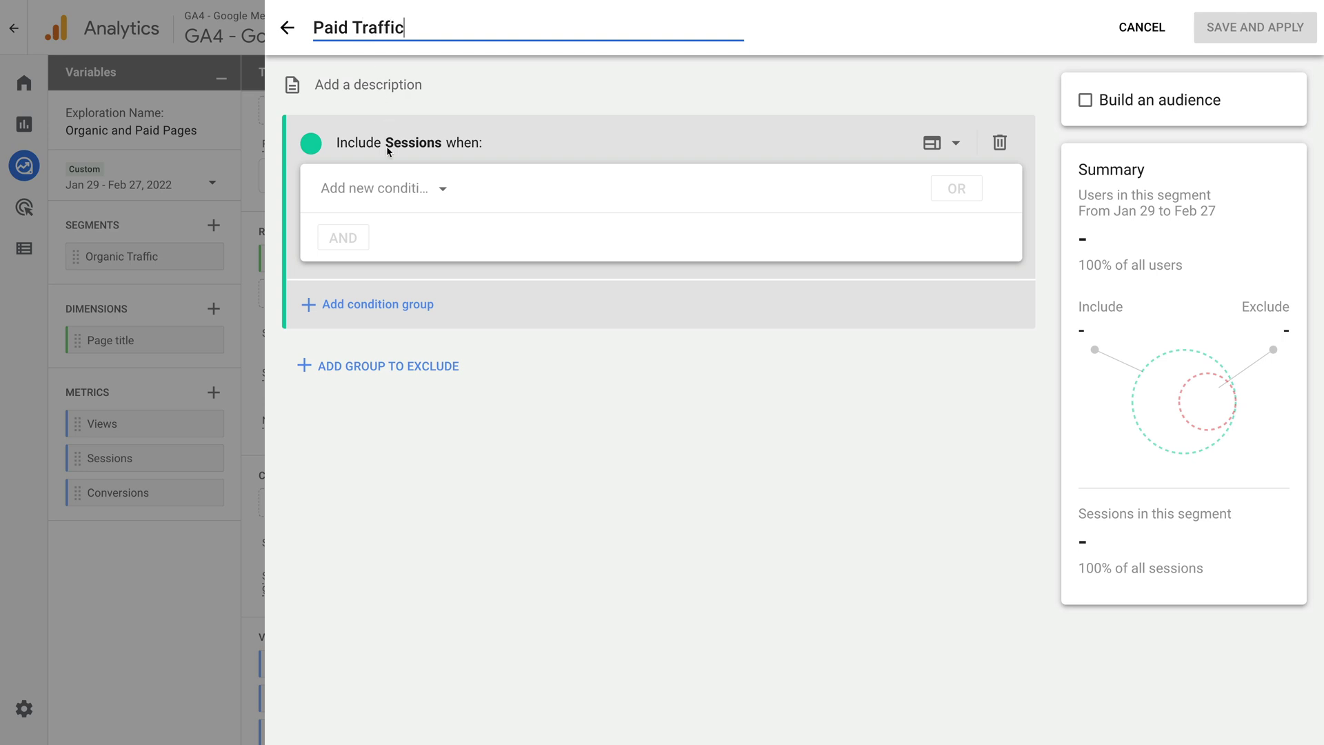
{"action": "left_click", "coordinate": [406, 188]}
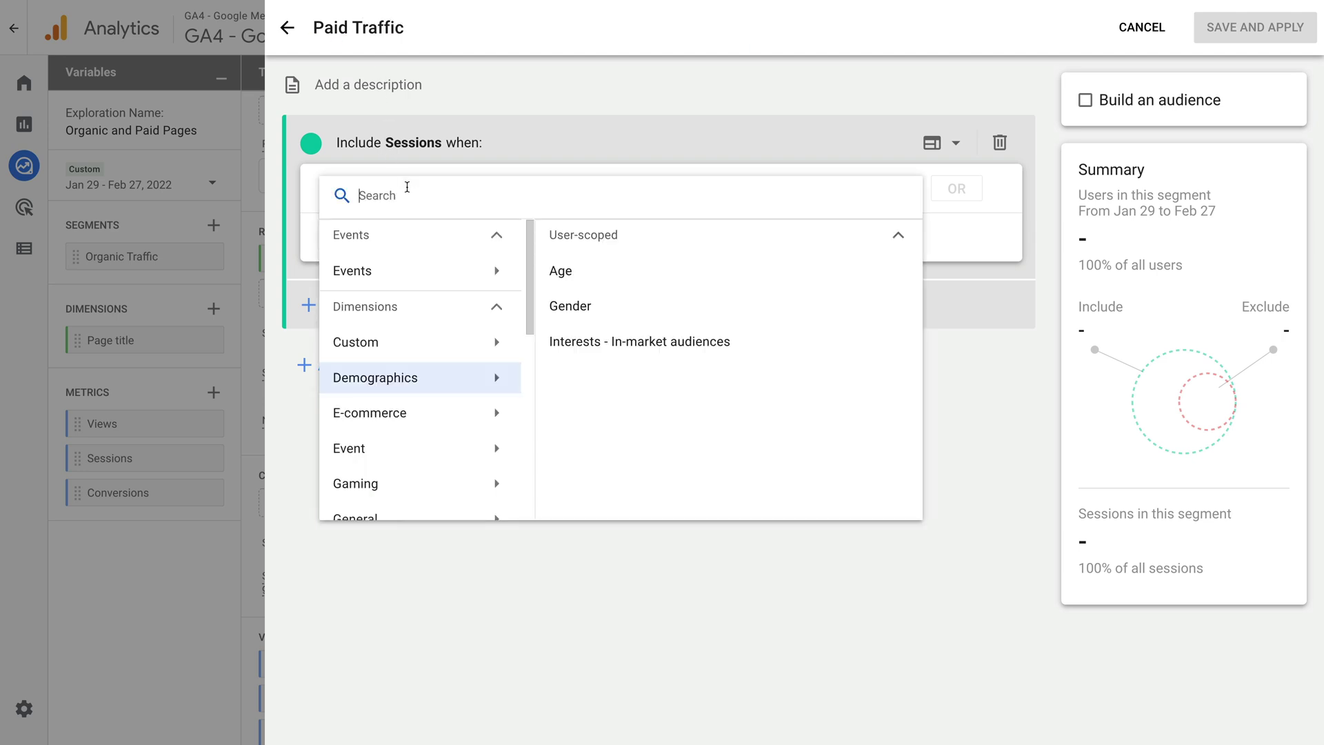
{"action": "left_click", "coordinate": [470, 269]}
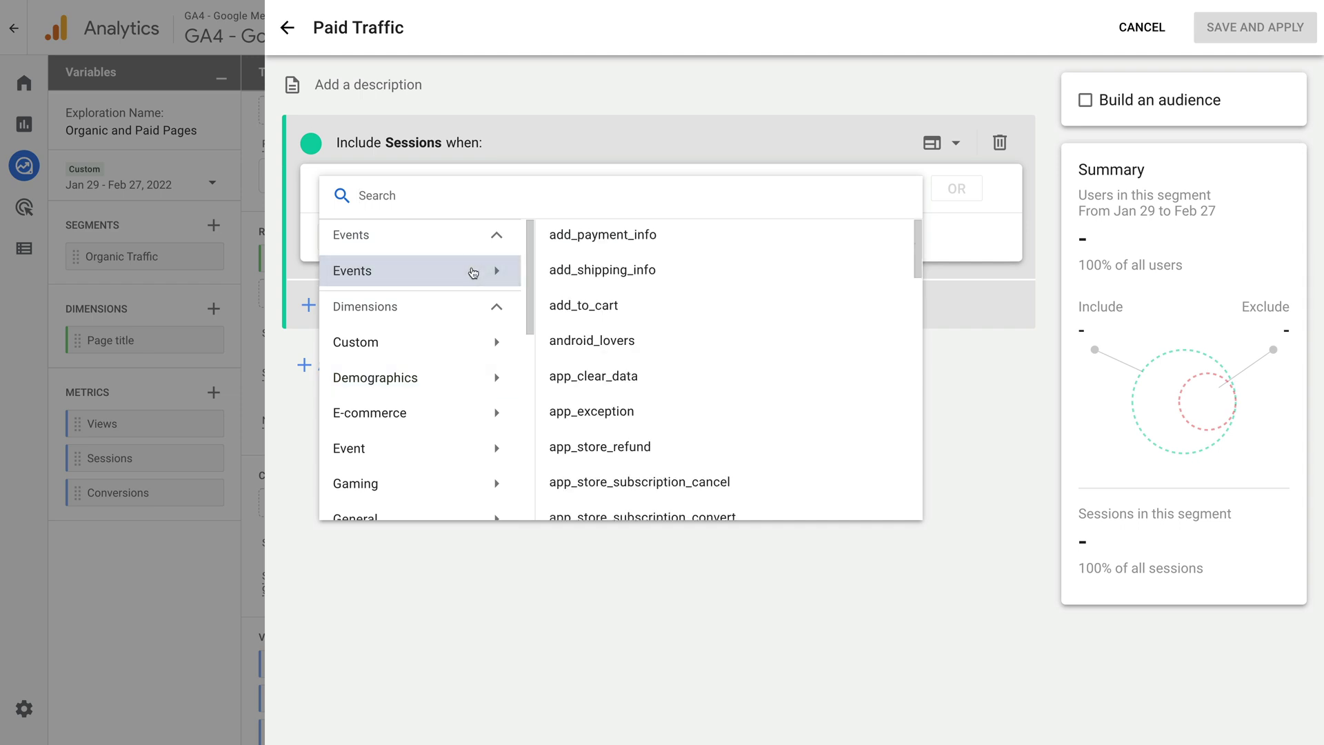
{"action": "scroll", "coordinate": [648, 304], "scroll_direction": "down", "scroll_amount": 9}
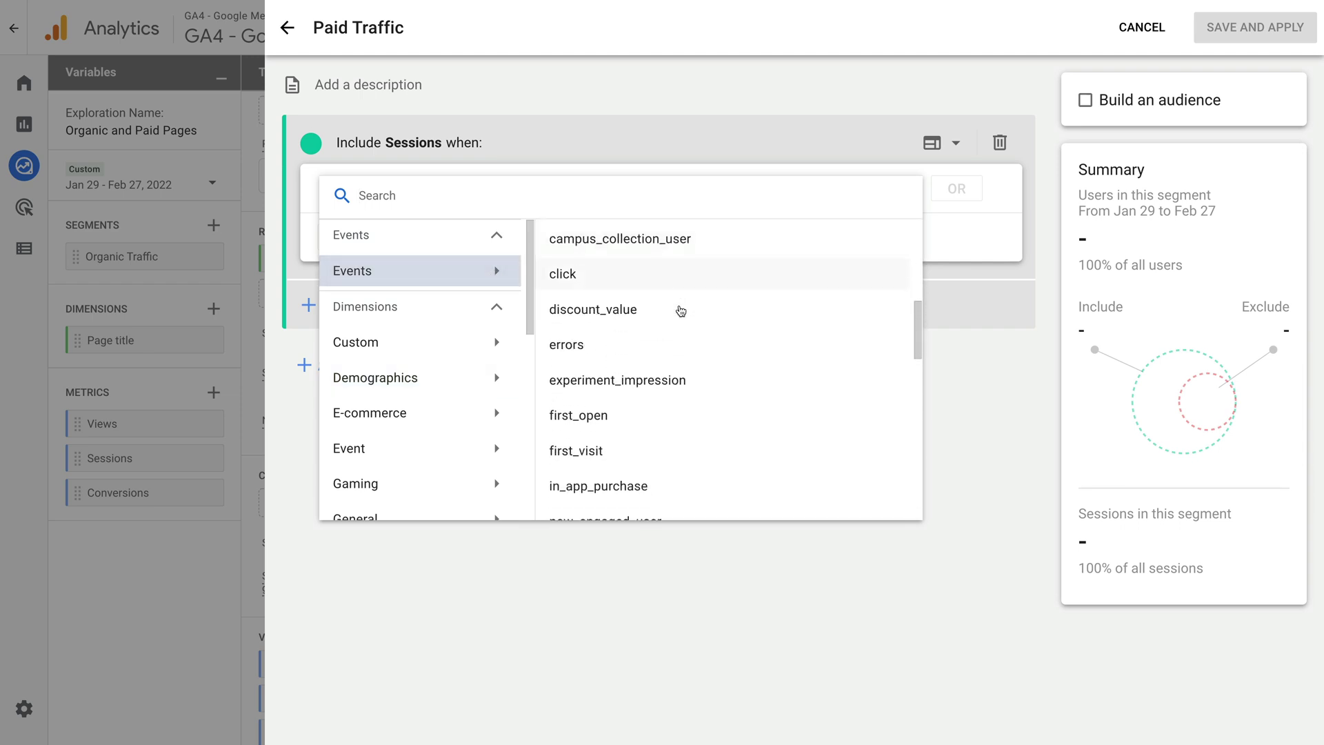
{"action": "scroll", "coordinate": [681, 311], "scroll_direction": "down", "scroll_amount": 5}
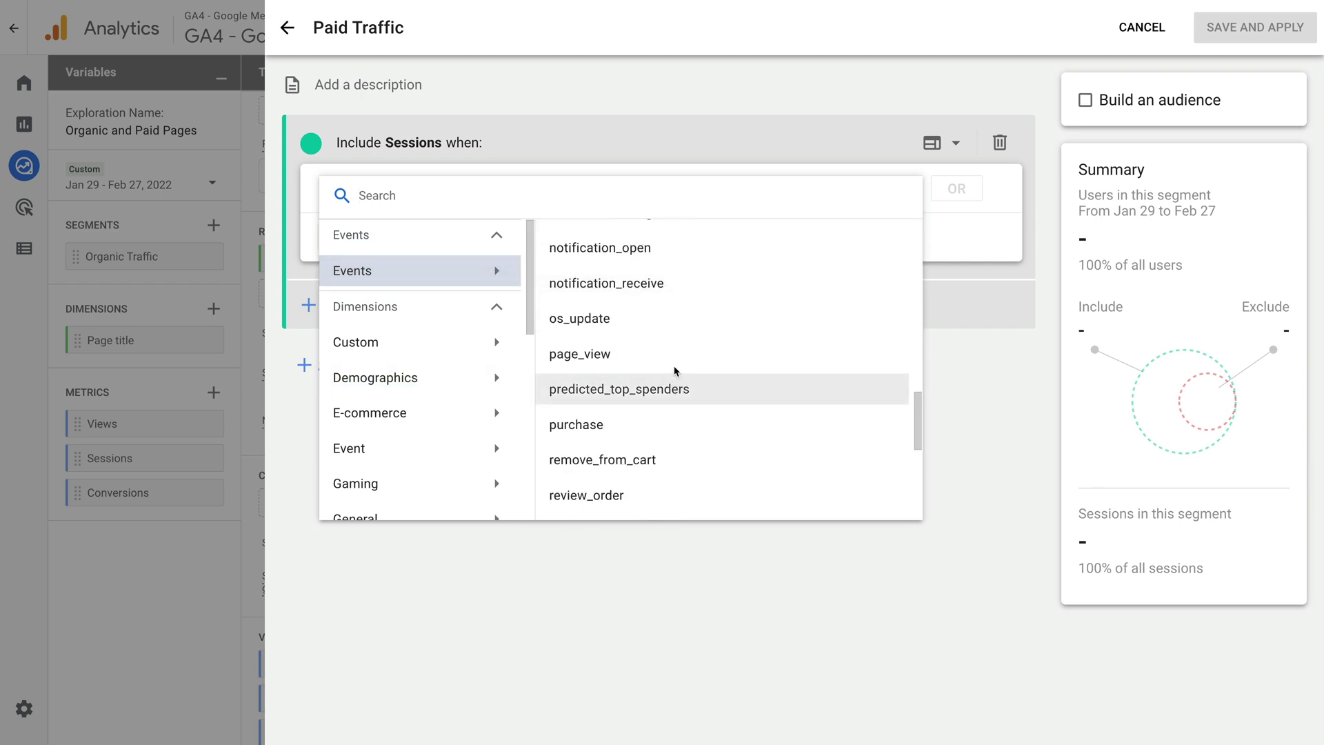
{"action": "left_click", "coordinate": [672, 358]}
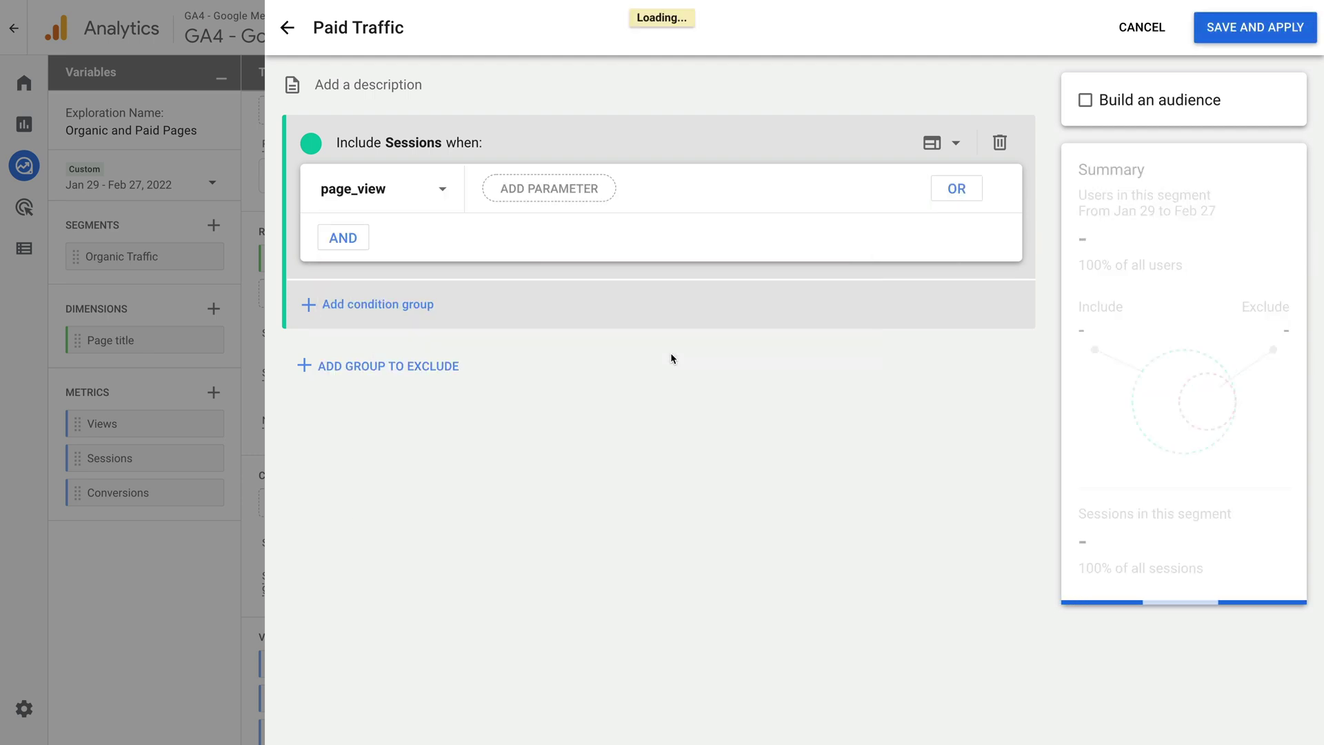
Filter that page_view condition to page_location containing 'gclid'.
{"action": "left_click", "coordinate": [579, 189]}
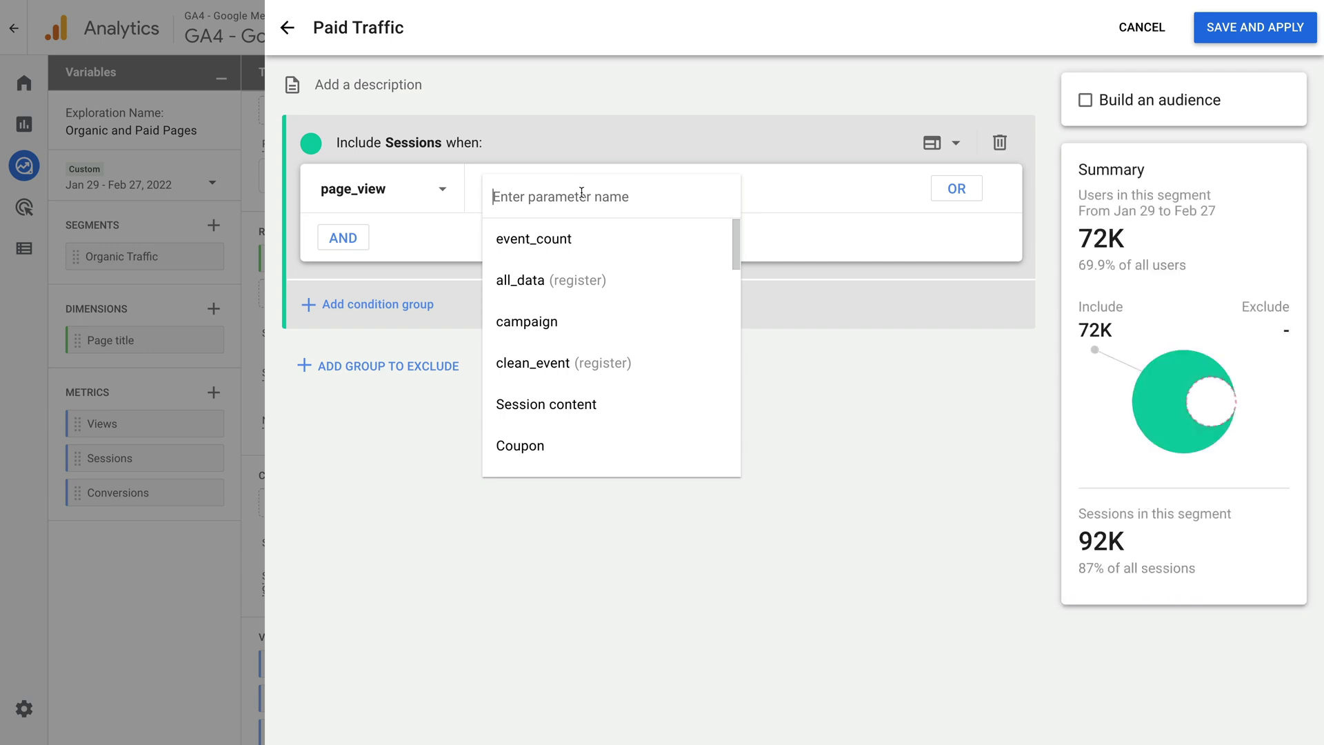
{"action": "type", "text": "page"}
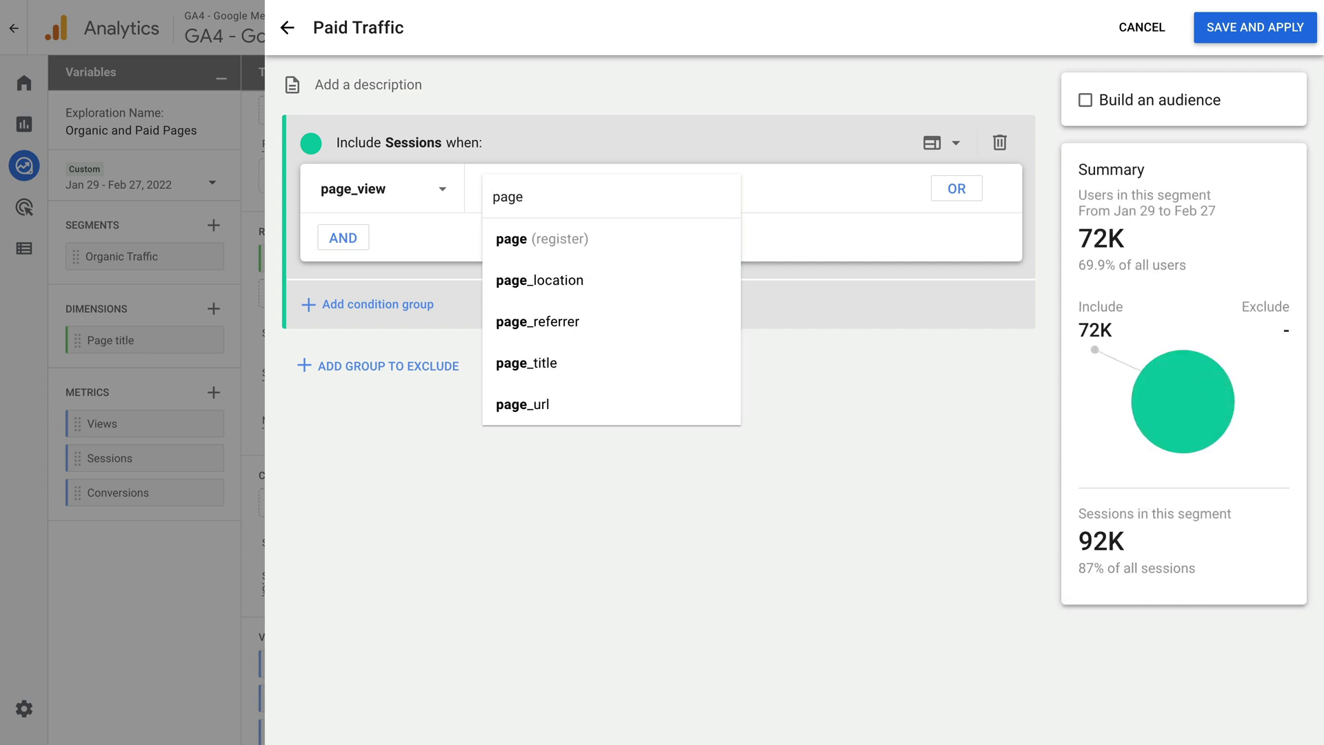
{"action": "left_click", "coordinate": [605, 278]}
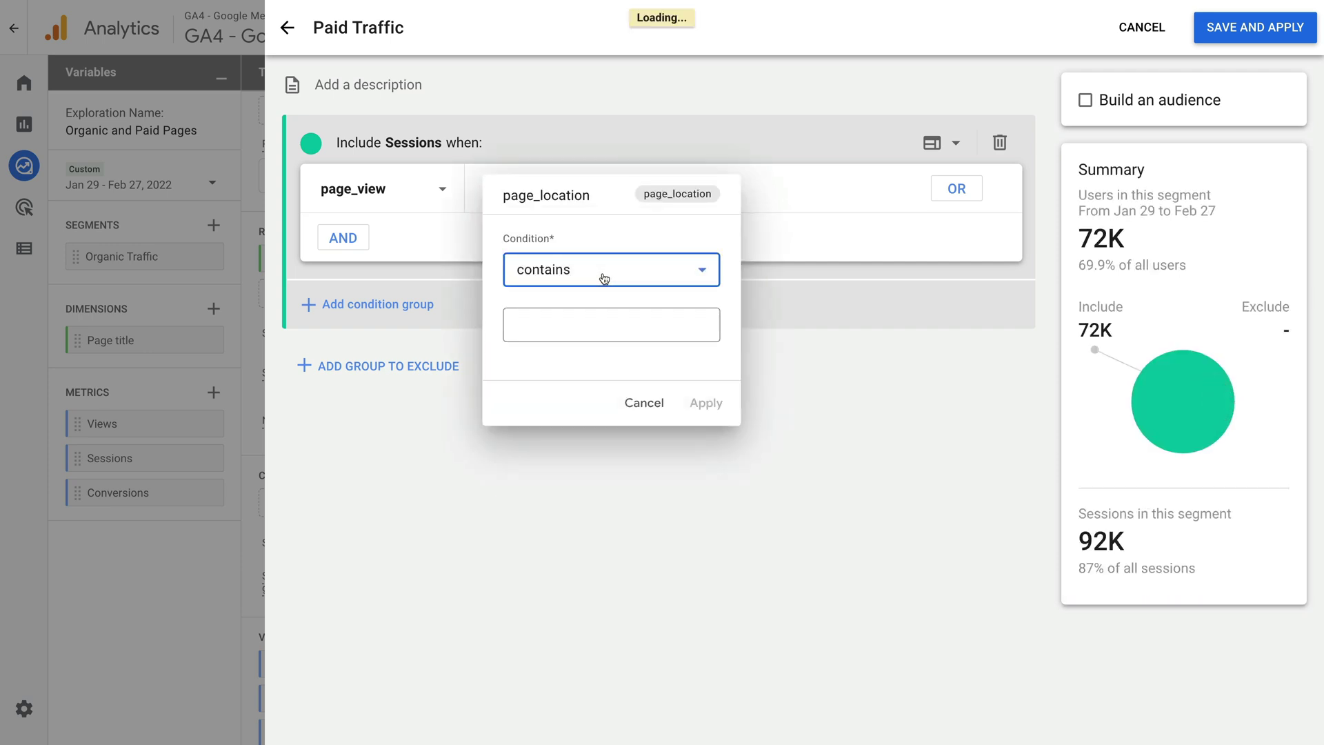
{"action": "left_click", "coordinate": [594, 323]}
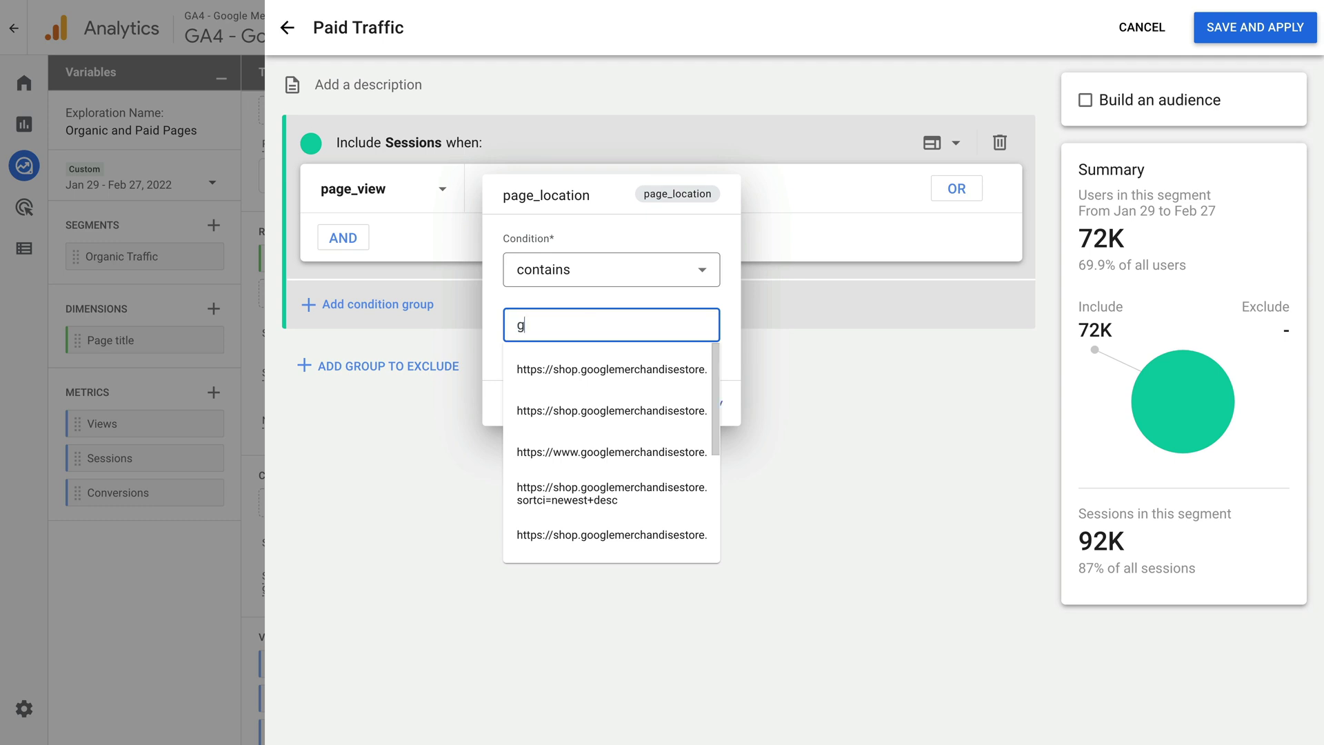
{"action": "left_click", "coordinate": [627, 298]}
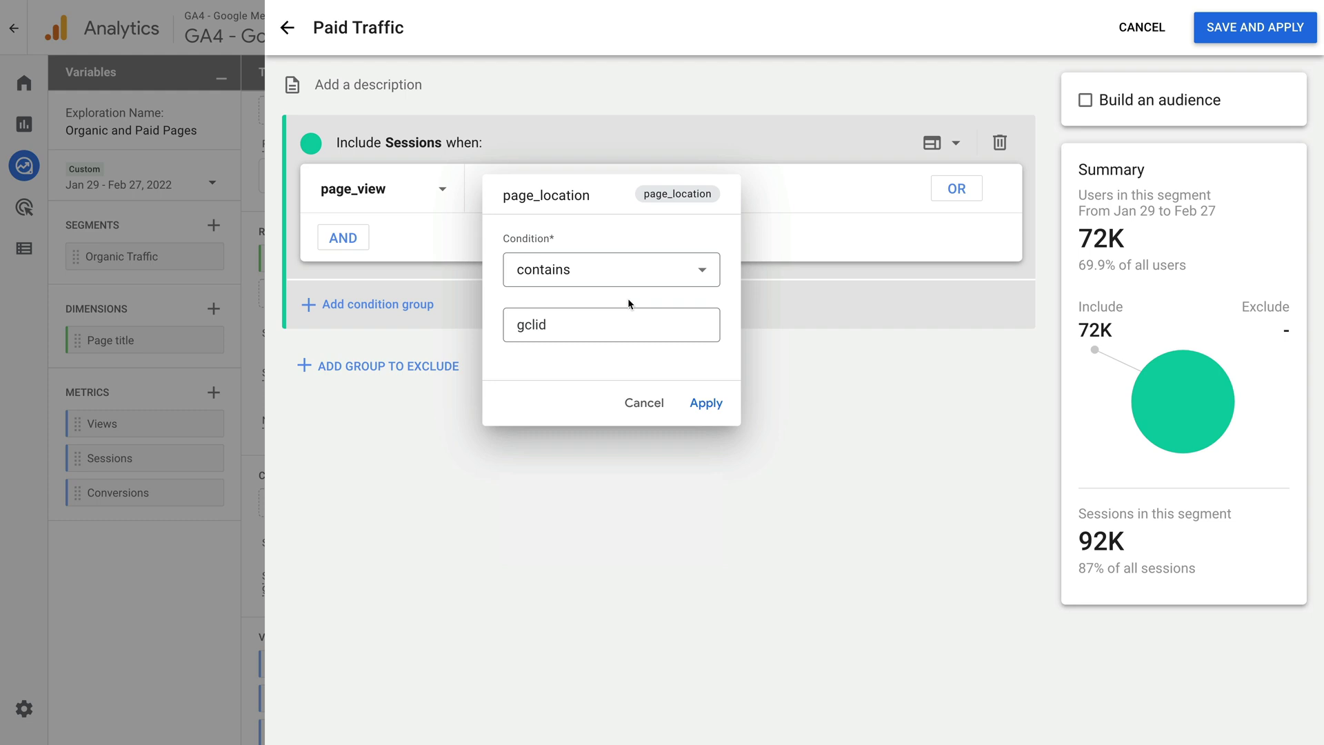
{"action": "left_click", "coordinate": [703, 401]}
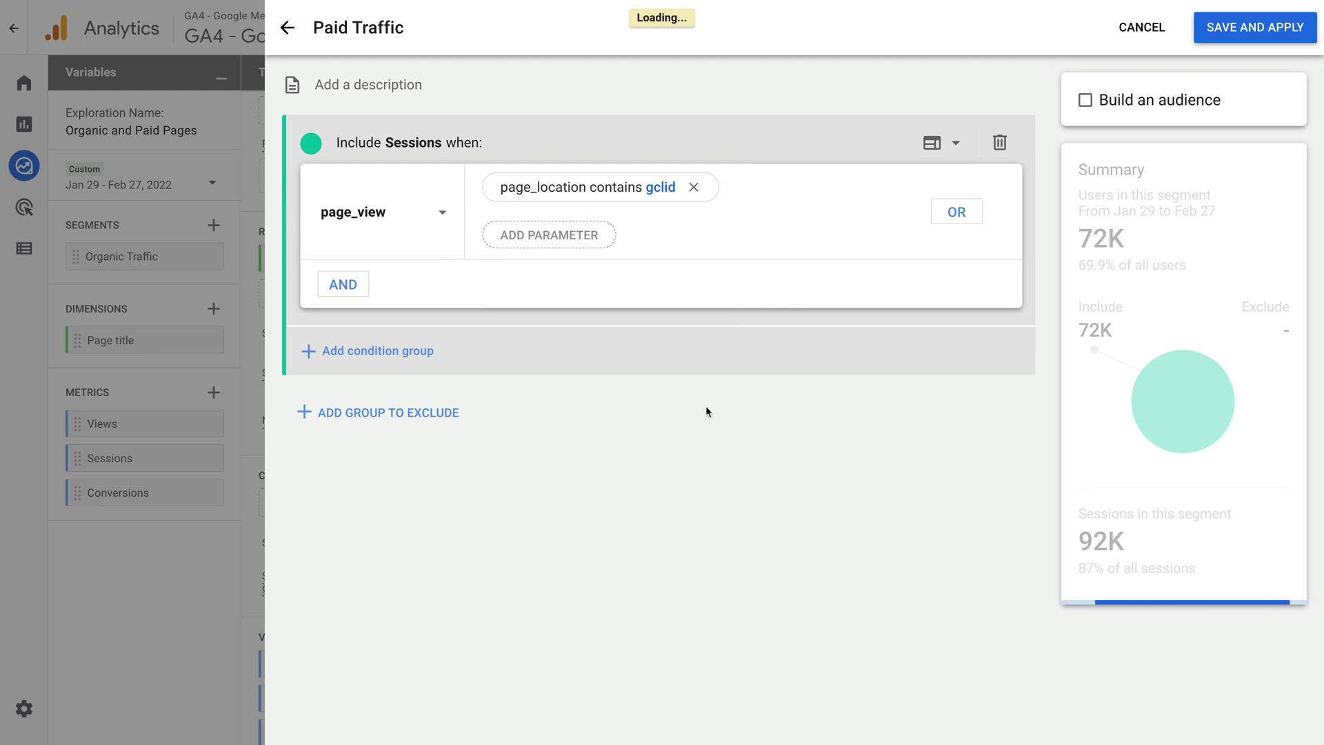
Add an OR condition based on the page_view event.
{"action": "left_click", "coordinate": [946, 217]}
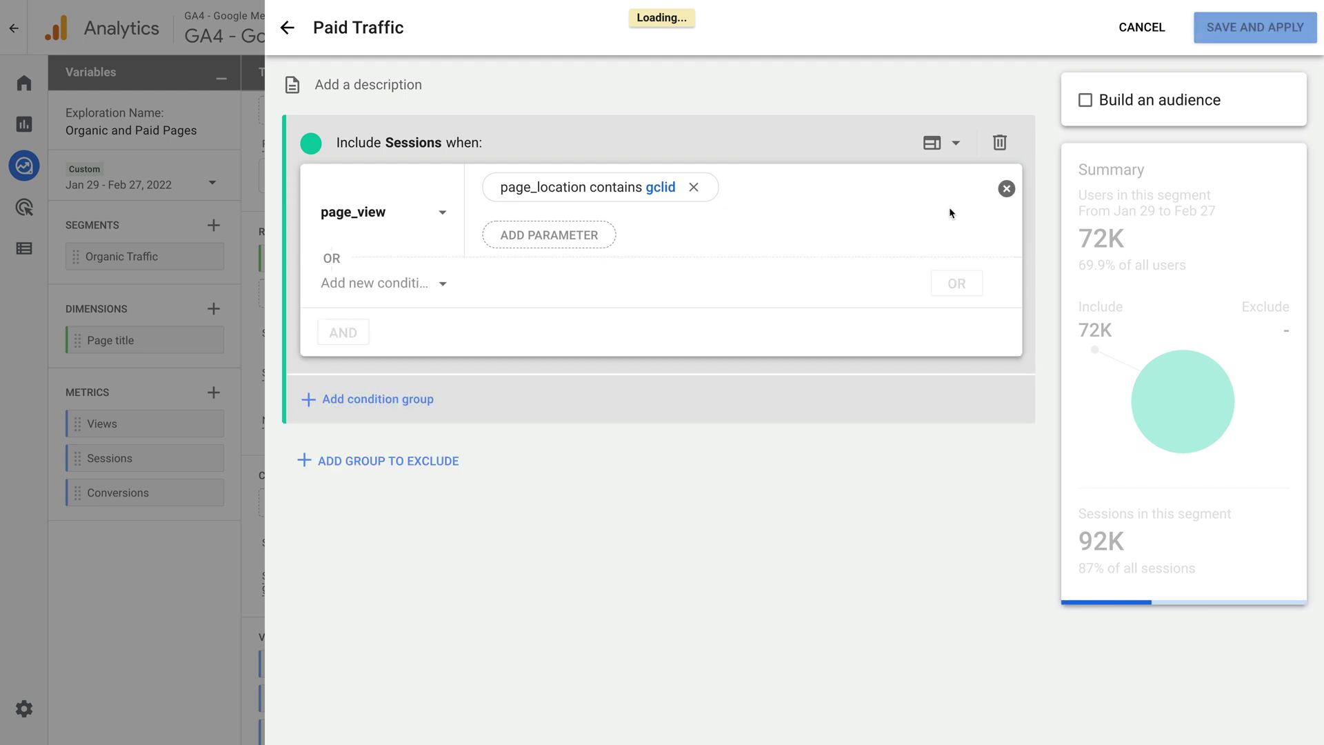
{"action": "left_click", "coordinate": [403, 284]}
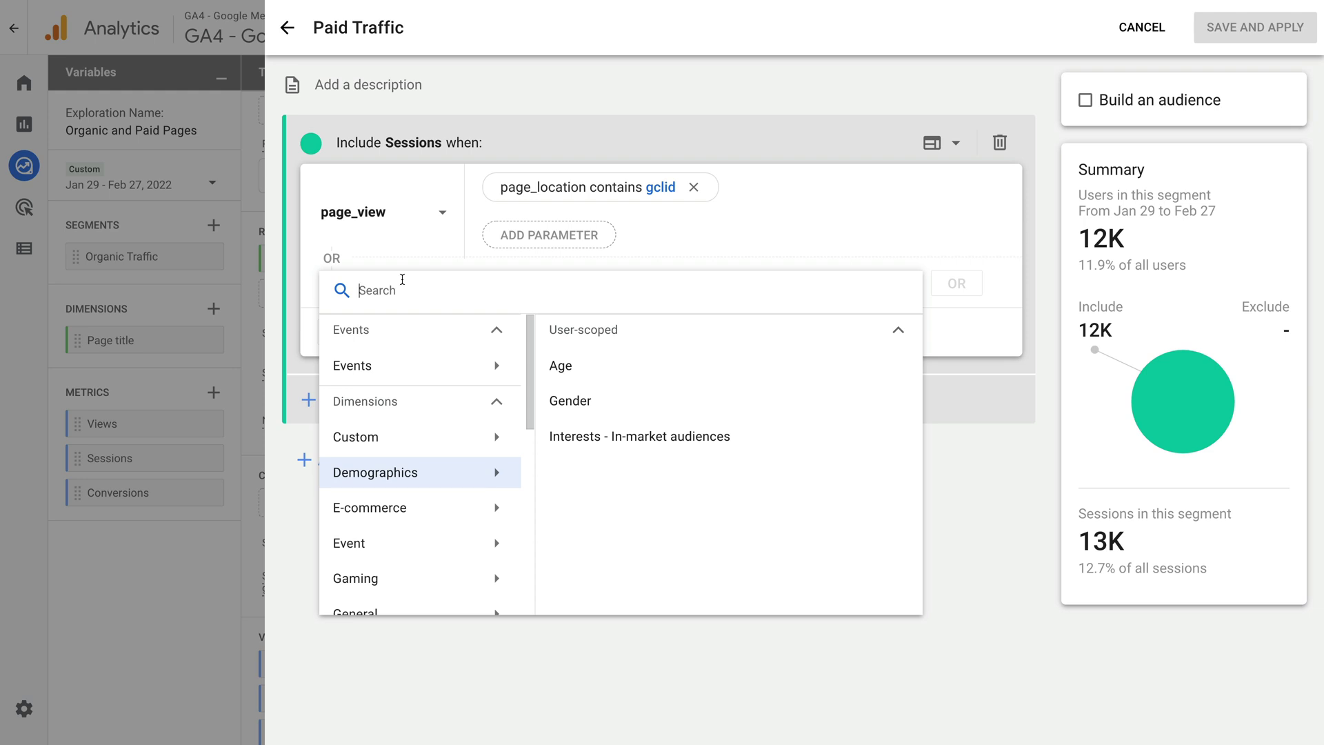
{"action": "left_click", "coordinate": [437, 355]}
{"action": "scroll", "coordinate": [710, 448], "scroll_direction": "down", "scroll_amount": 5}
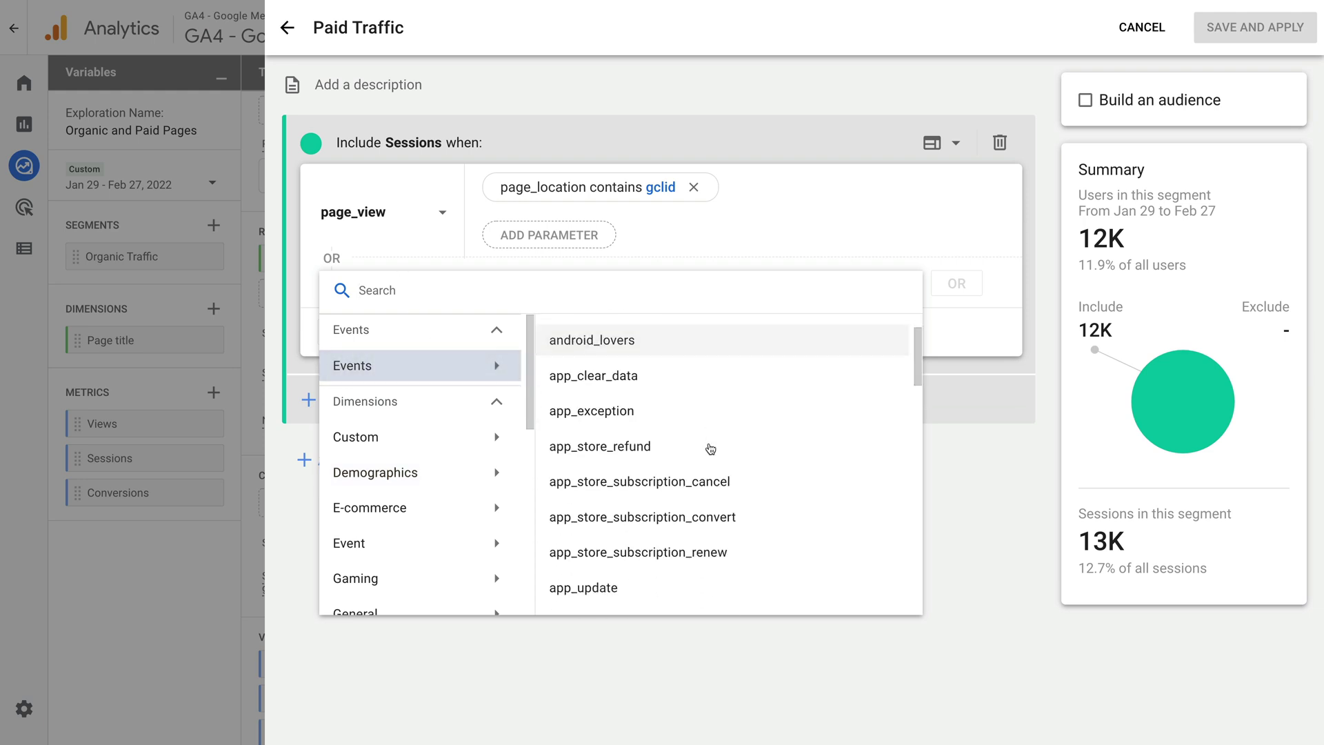
{"action": "scroll", "coordinate": [710, 449], "scroll_direction": "down", "scroll_amount": 8}
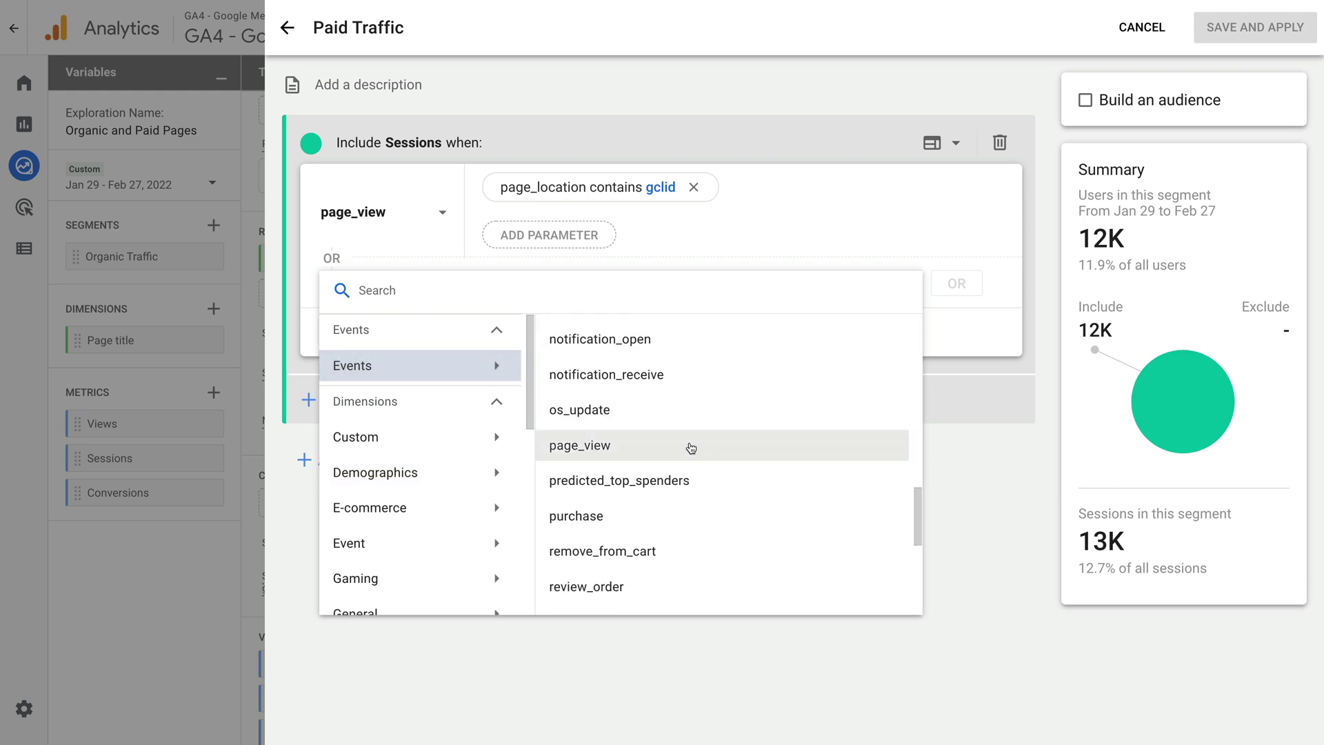
{"action": "left_click", "coordinate": [691, 448]}
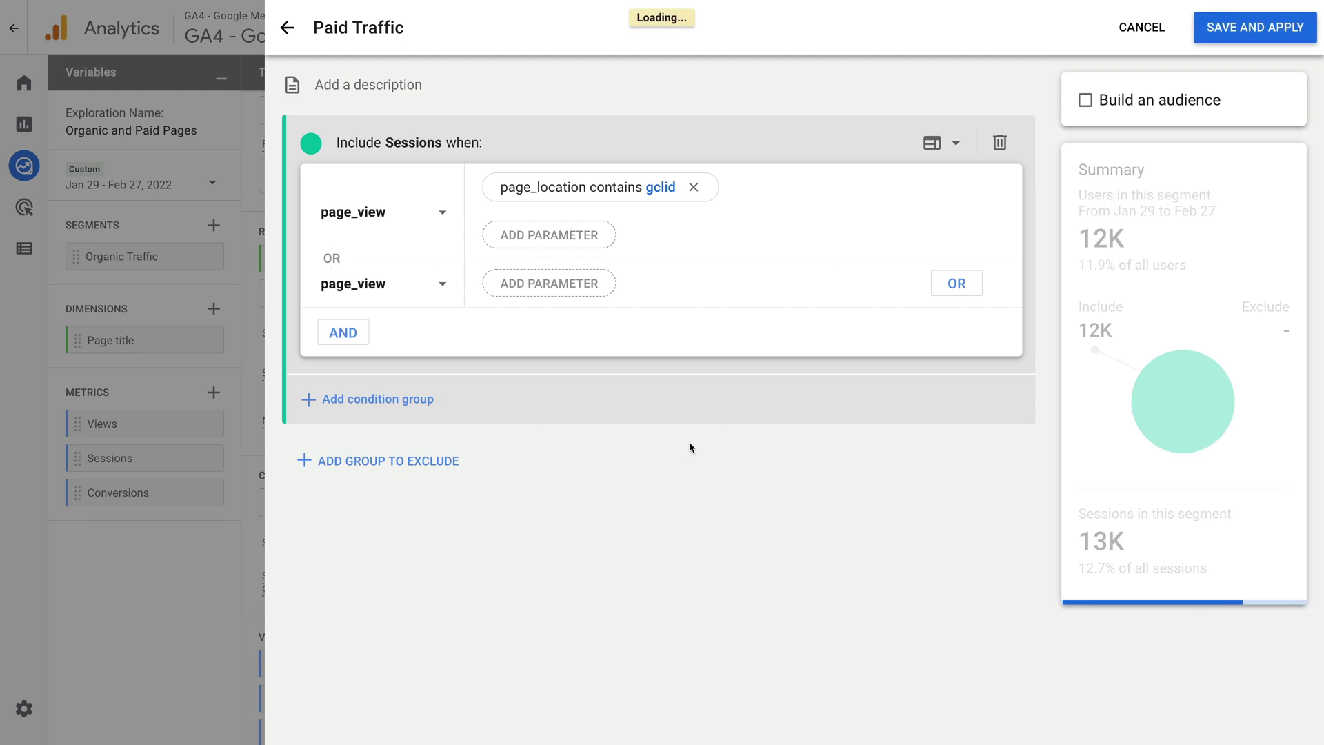
Filter it to medium matching regex 'cpc|paid', then save and apply Paid Traffic.
{"action": "left_click", "coordinate": [570, 292]}
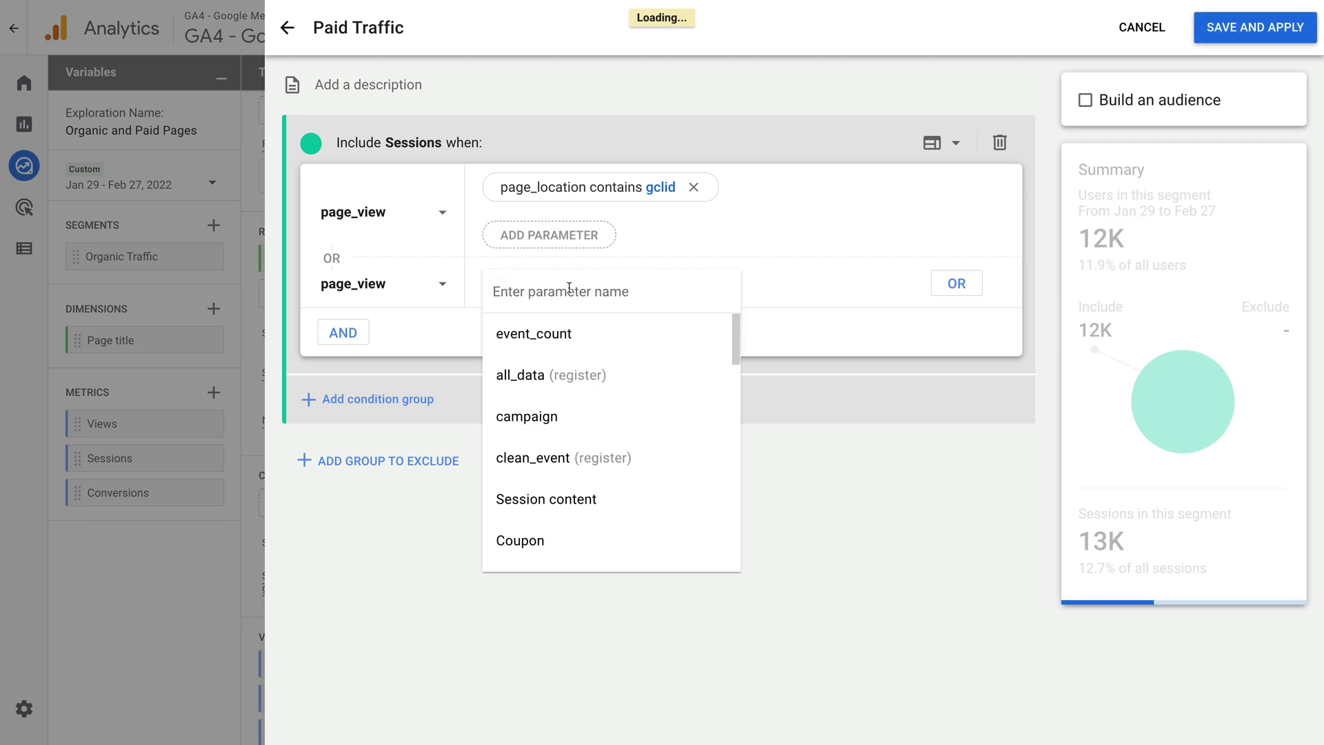
{"action": "type", "text": "mediu"}
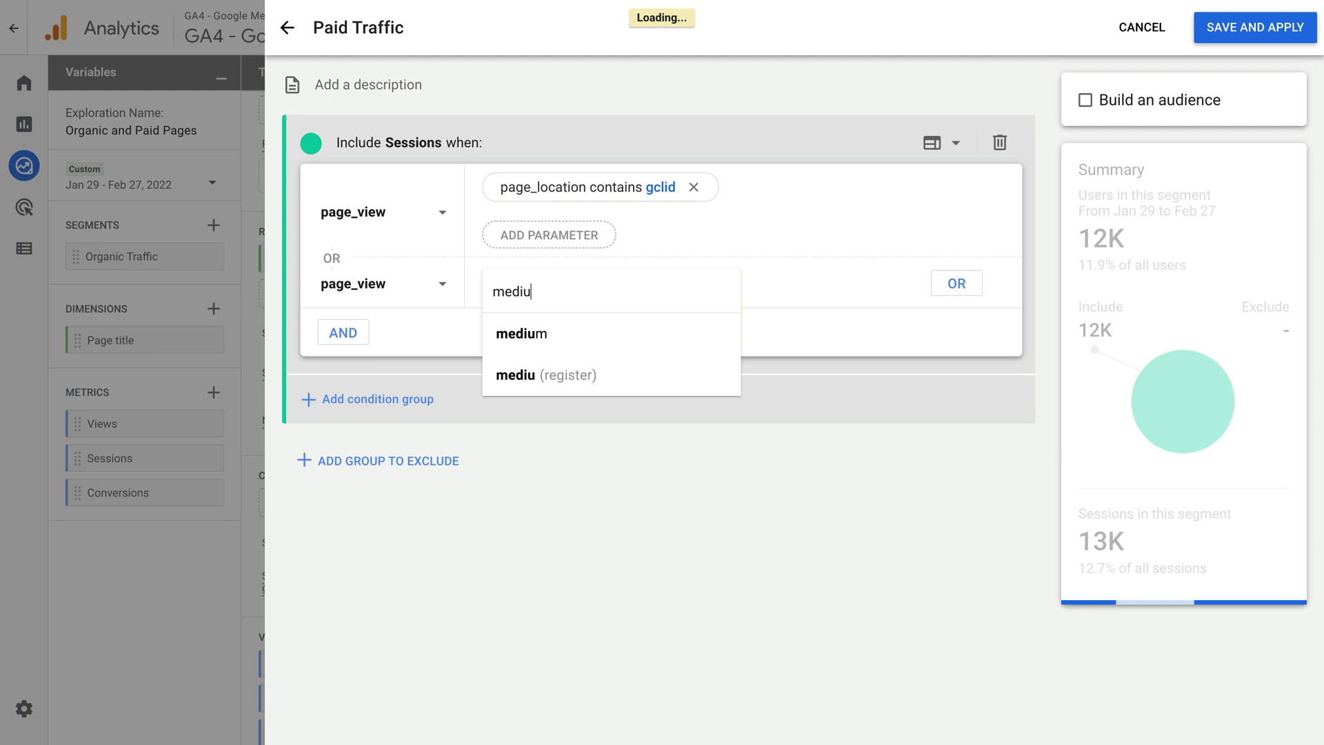
{"action": "left_click", "coordinate": [571, 325]}
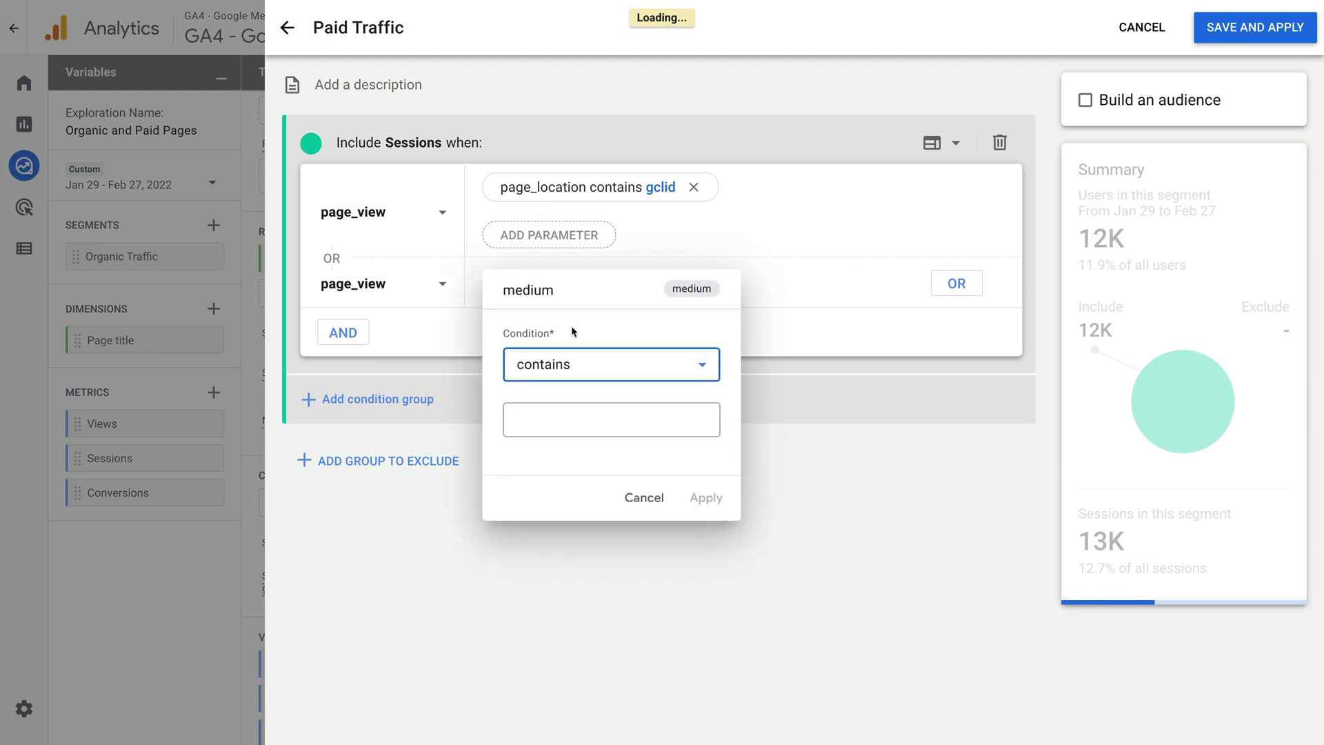
{"action": "left_click", "coordinate": [590, 364]}
{"action": "left_click", "coordinate": [610, 409]}
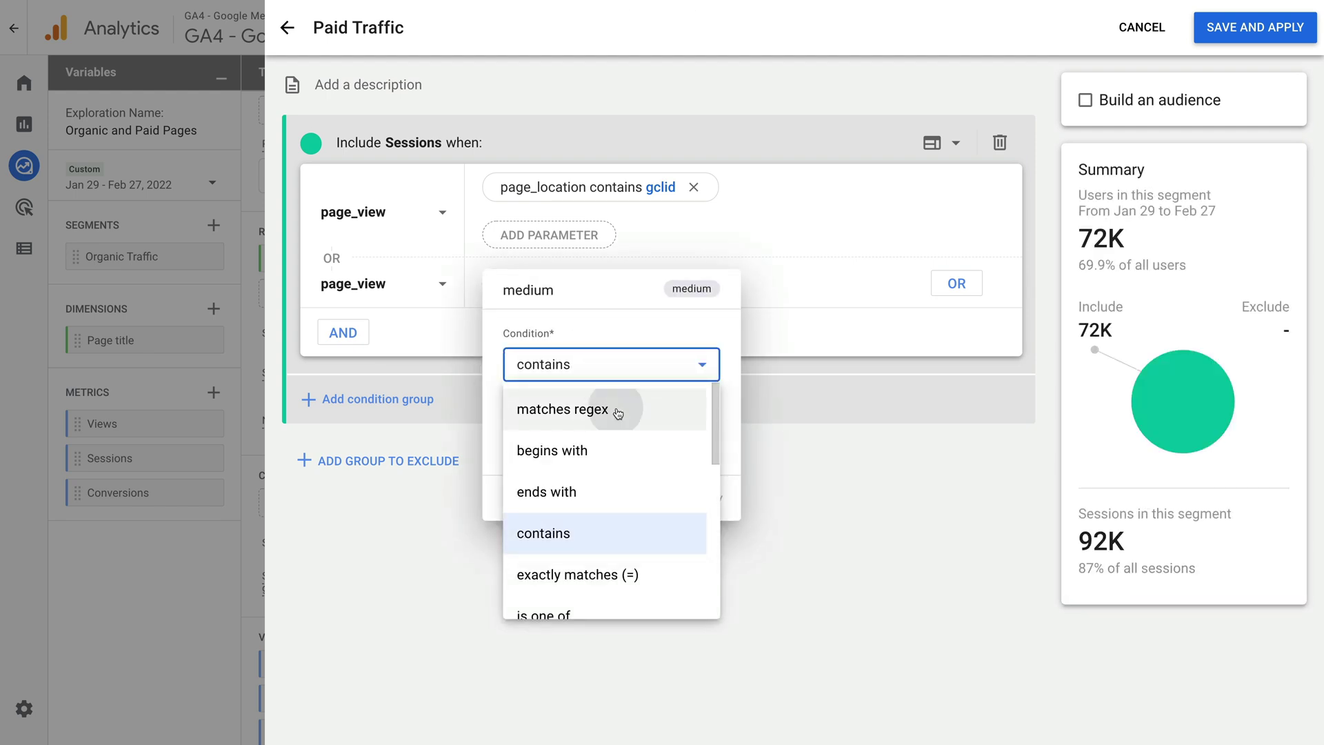
{"action": "left_click", "coordinate": [608, 417]}
{"action": "type", "text": "cpc|paid"}
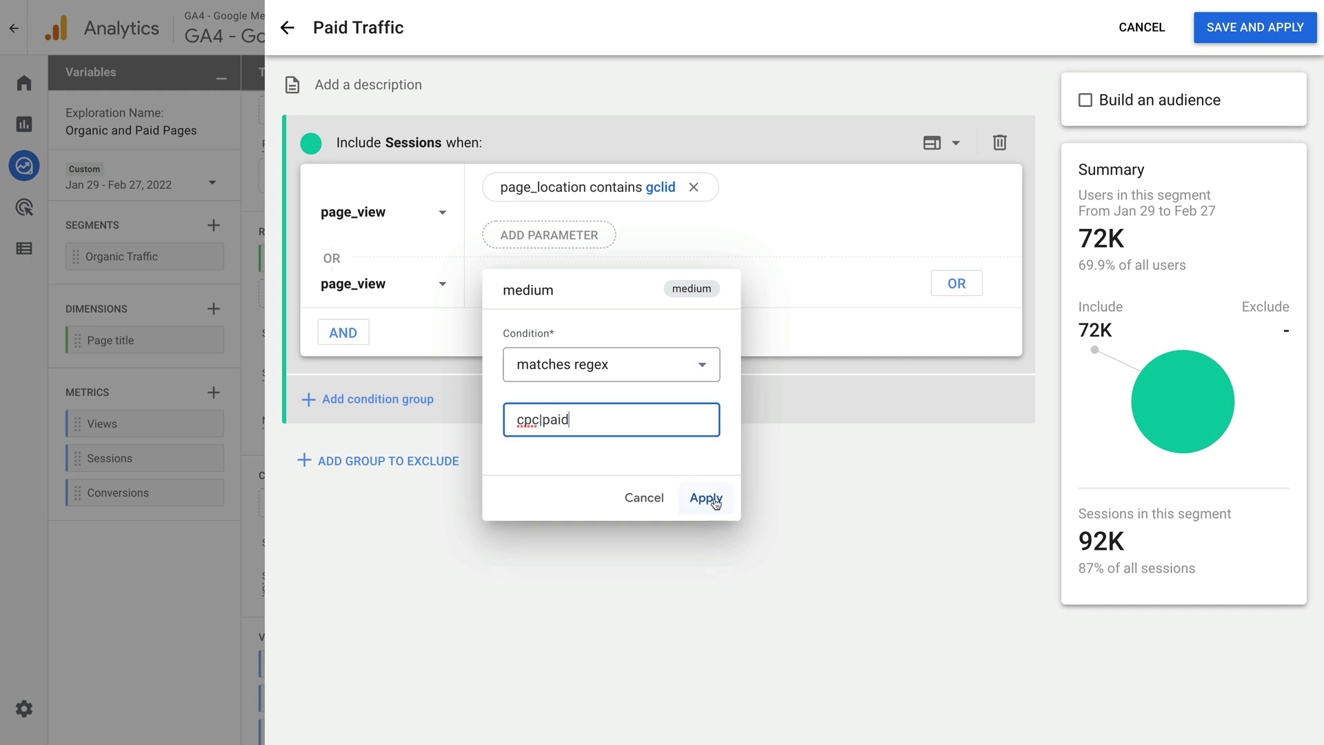
{"action": "left_click", "coordinate": [713, 498]}
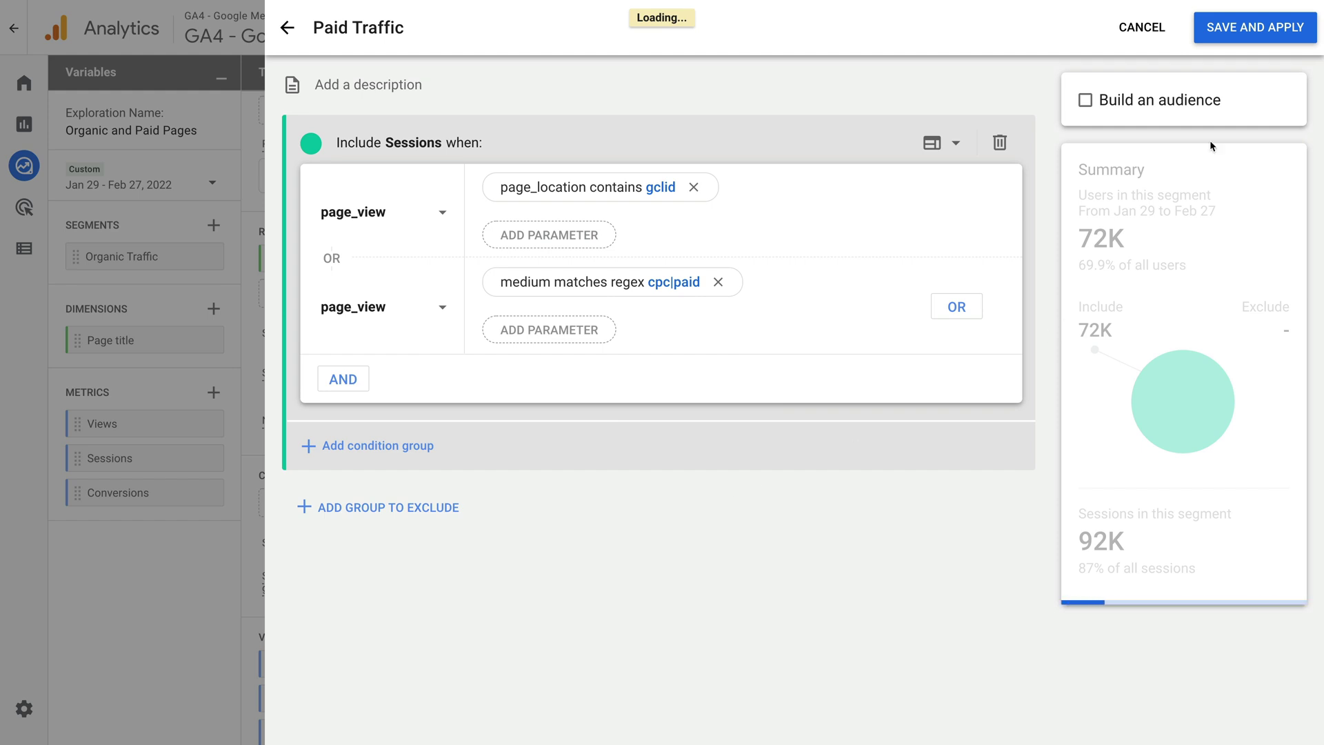
{"action": "left_click", "coordinate": [1266, 31]}
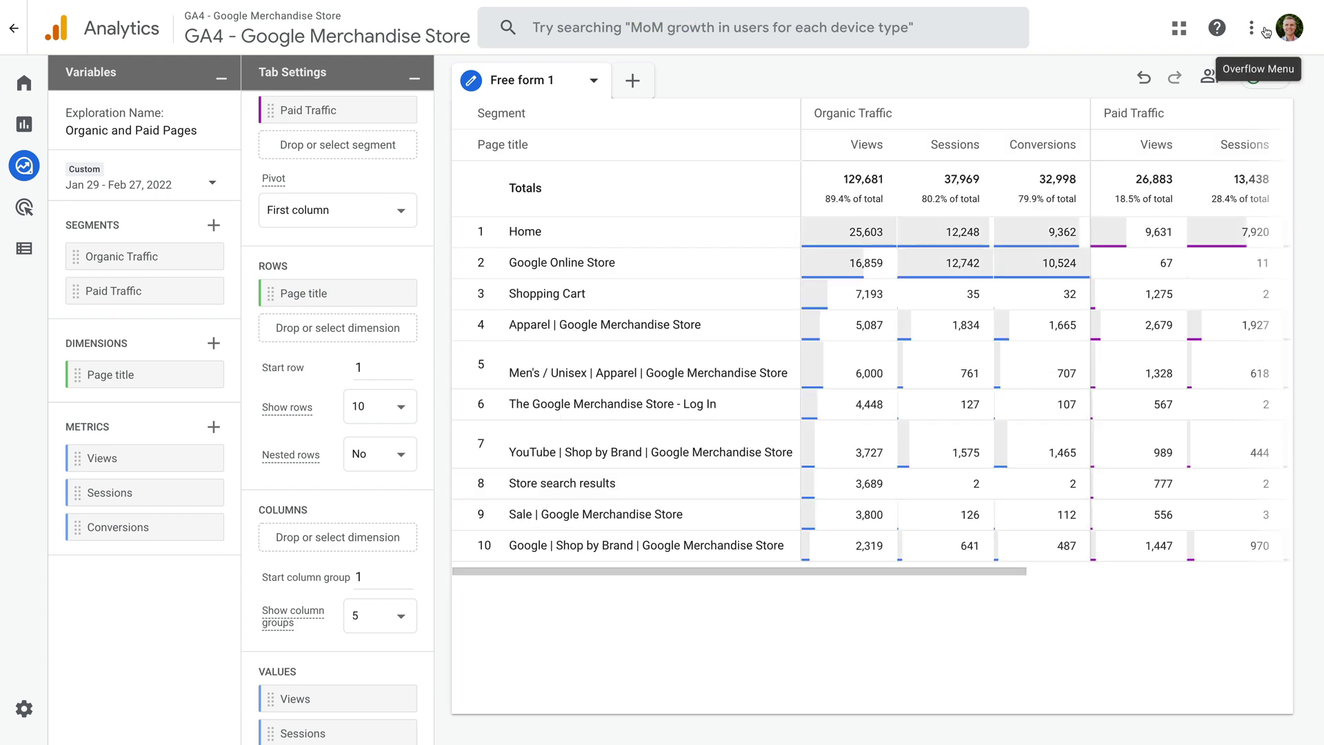
Scroll the table right to show Paid Traffic's 26,883 views and 13,438 sessions.
{"action": "scroll", "coordinate": [1079, 124], "scroll_direction": "right", "scroll_amount": 2}
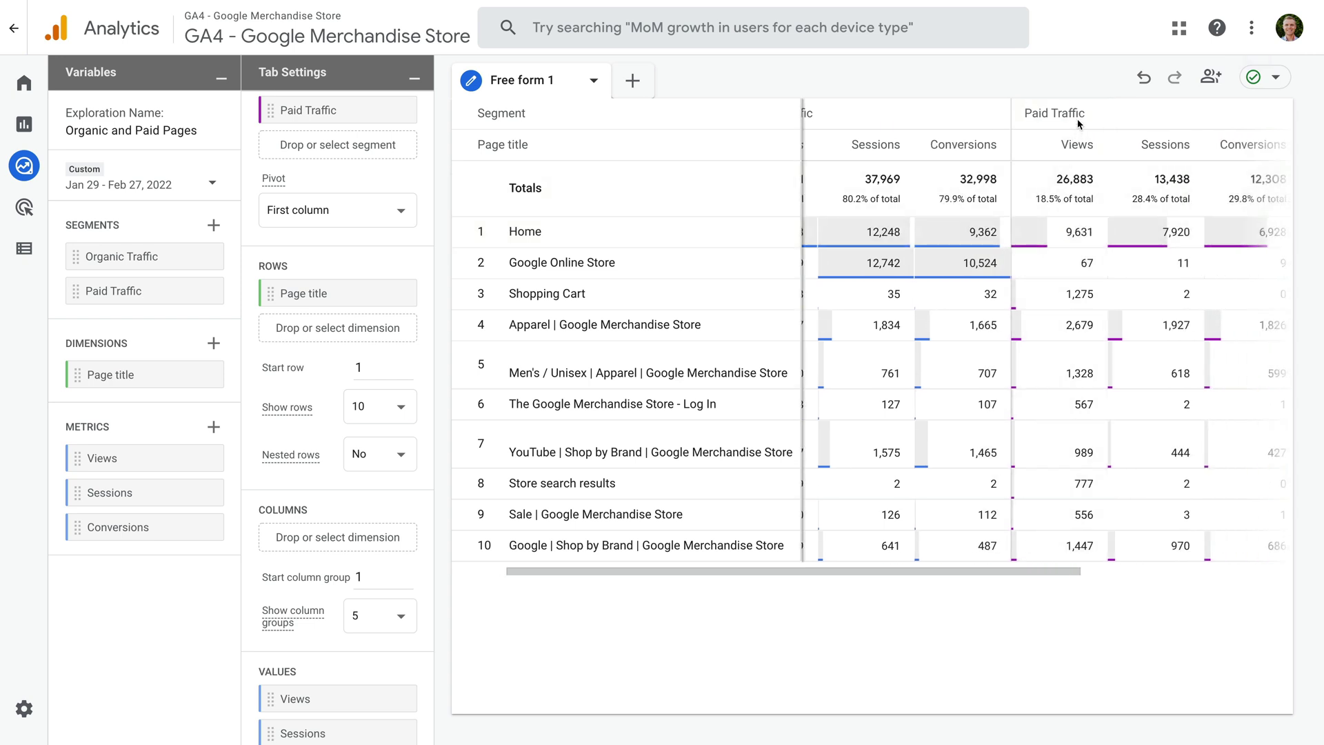